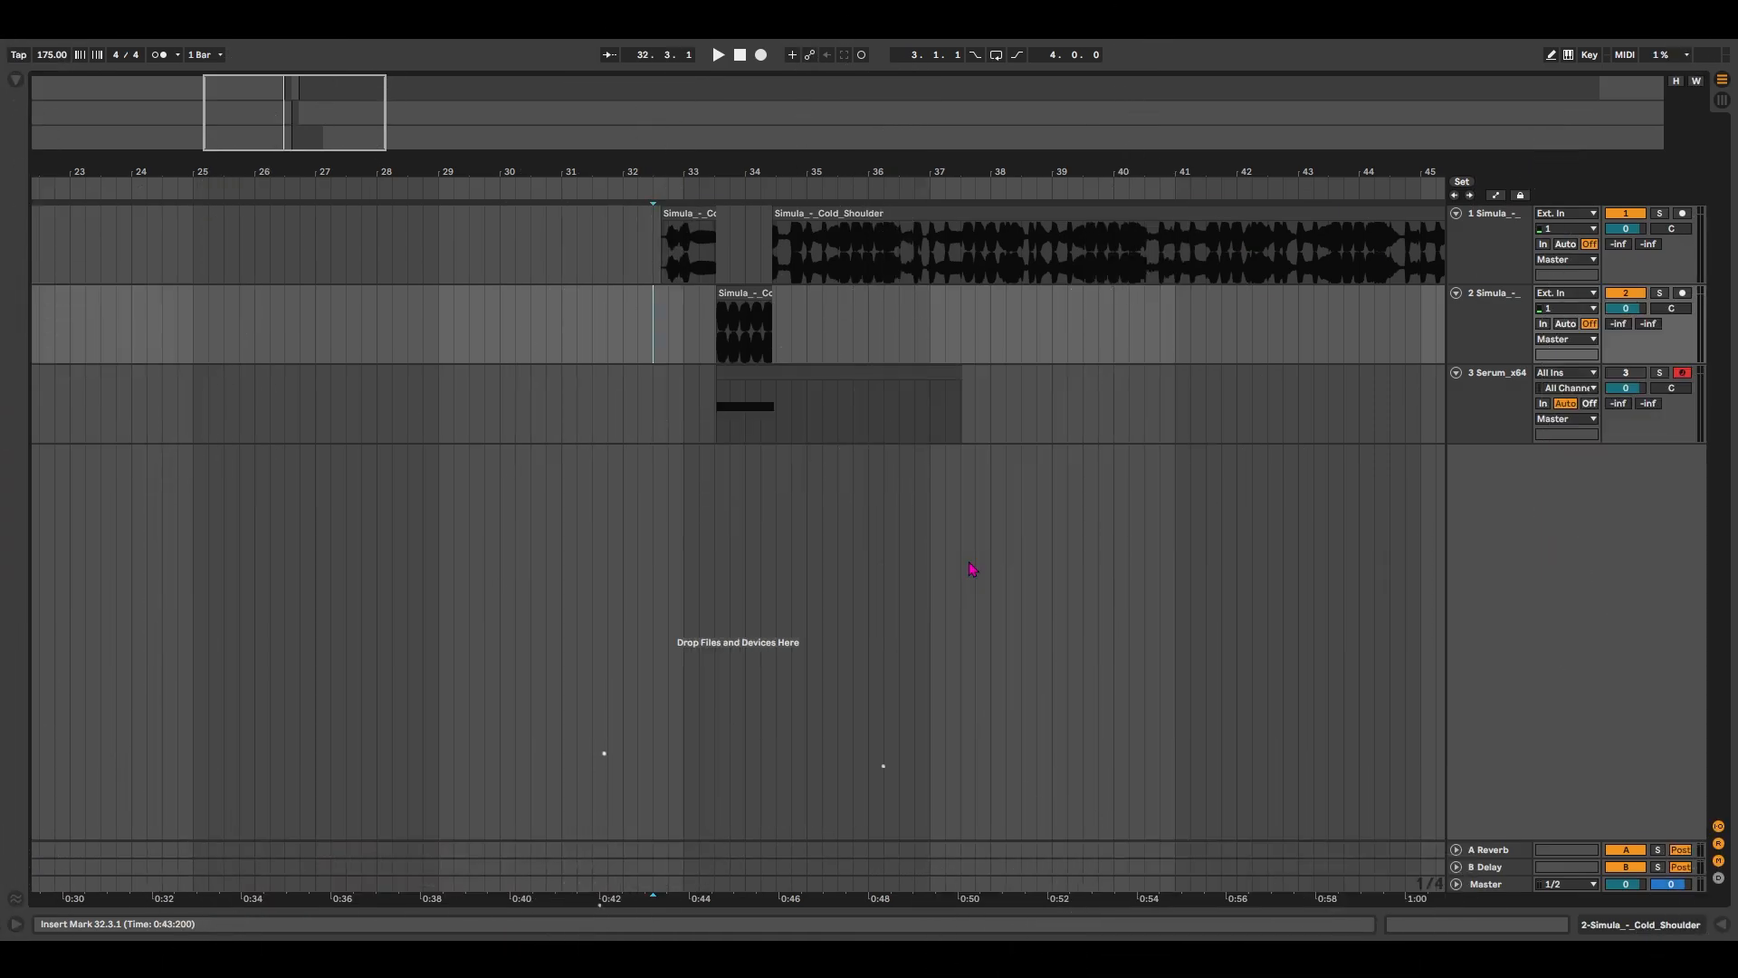
Play the arrangement from bar 32.3.1 to compare the original Cold Shoulder bass with the Serum version on track 3.
{"action": "key", "text": "space"}
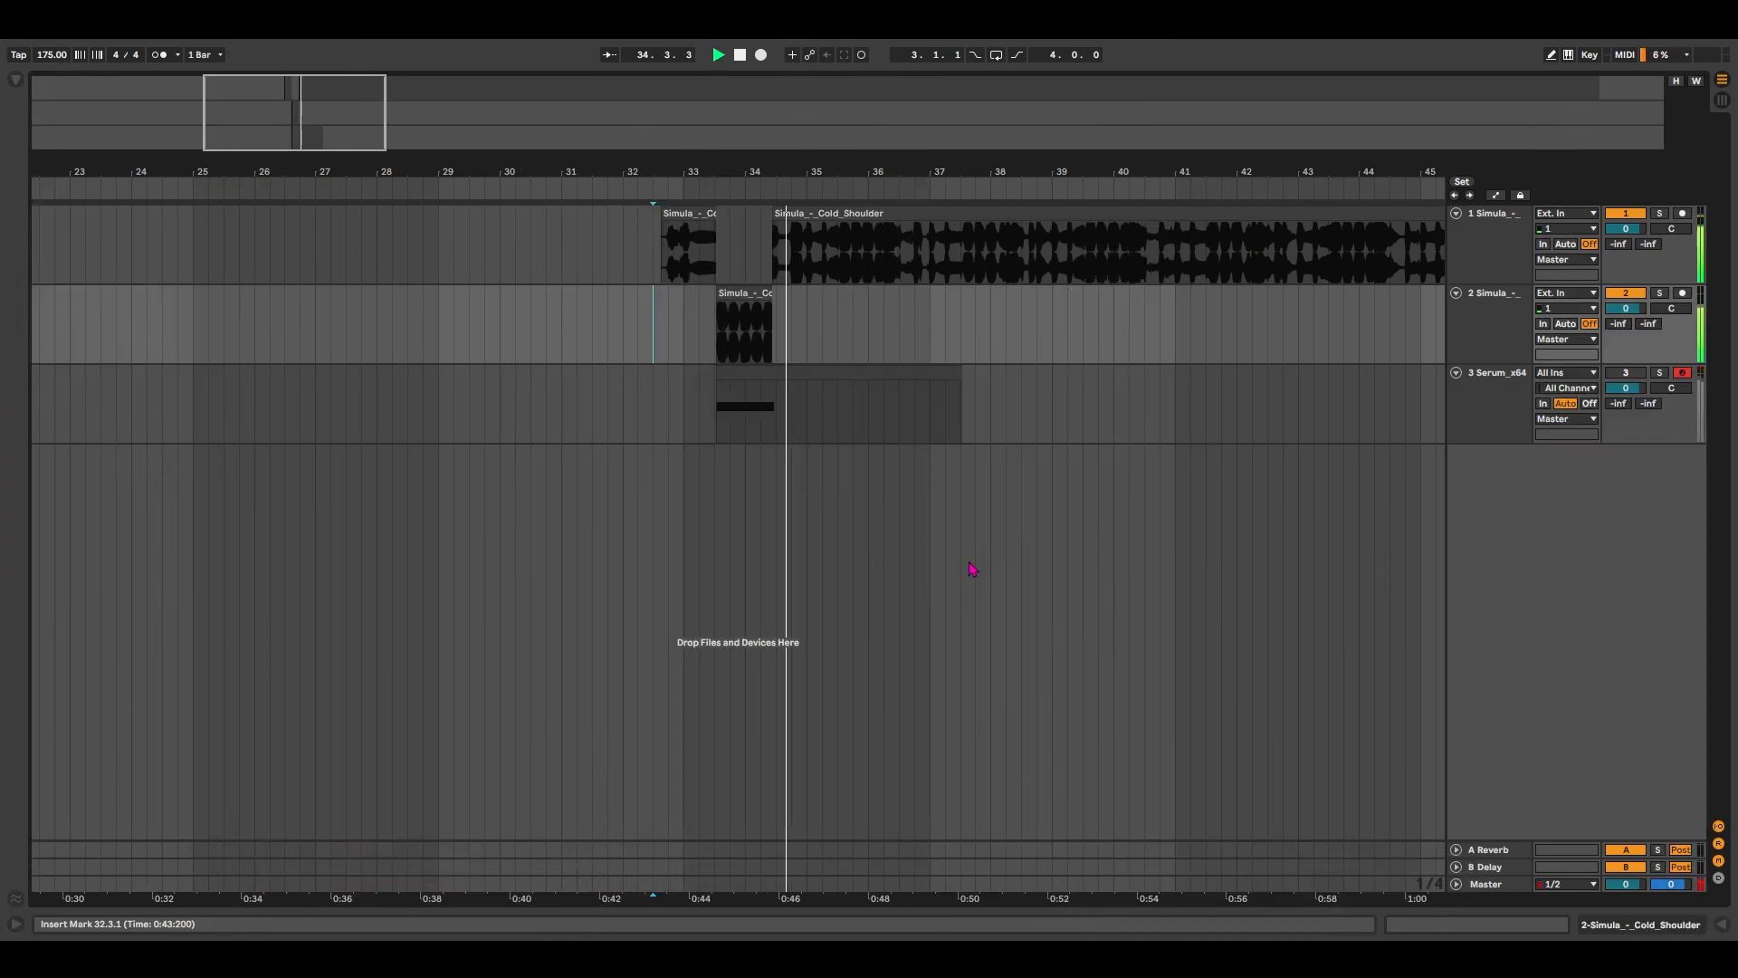
{"action": "key", "text": "space"}
{"action": "key", "text": "space"}
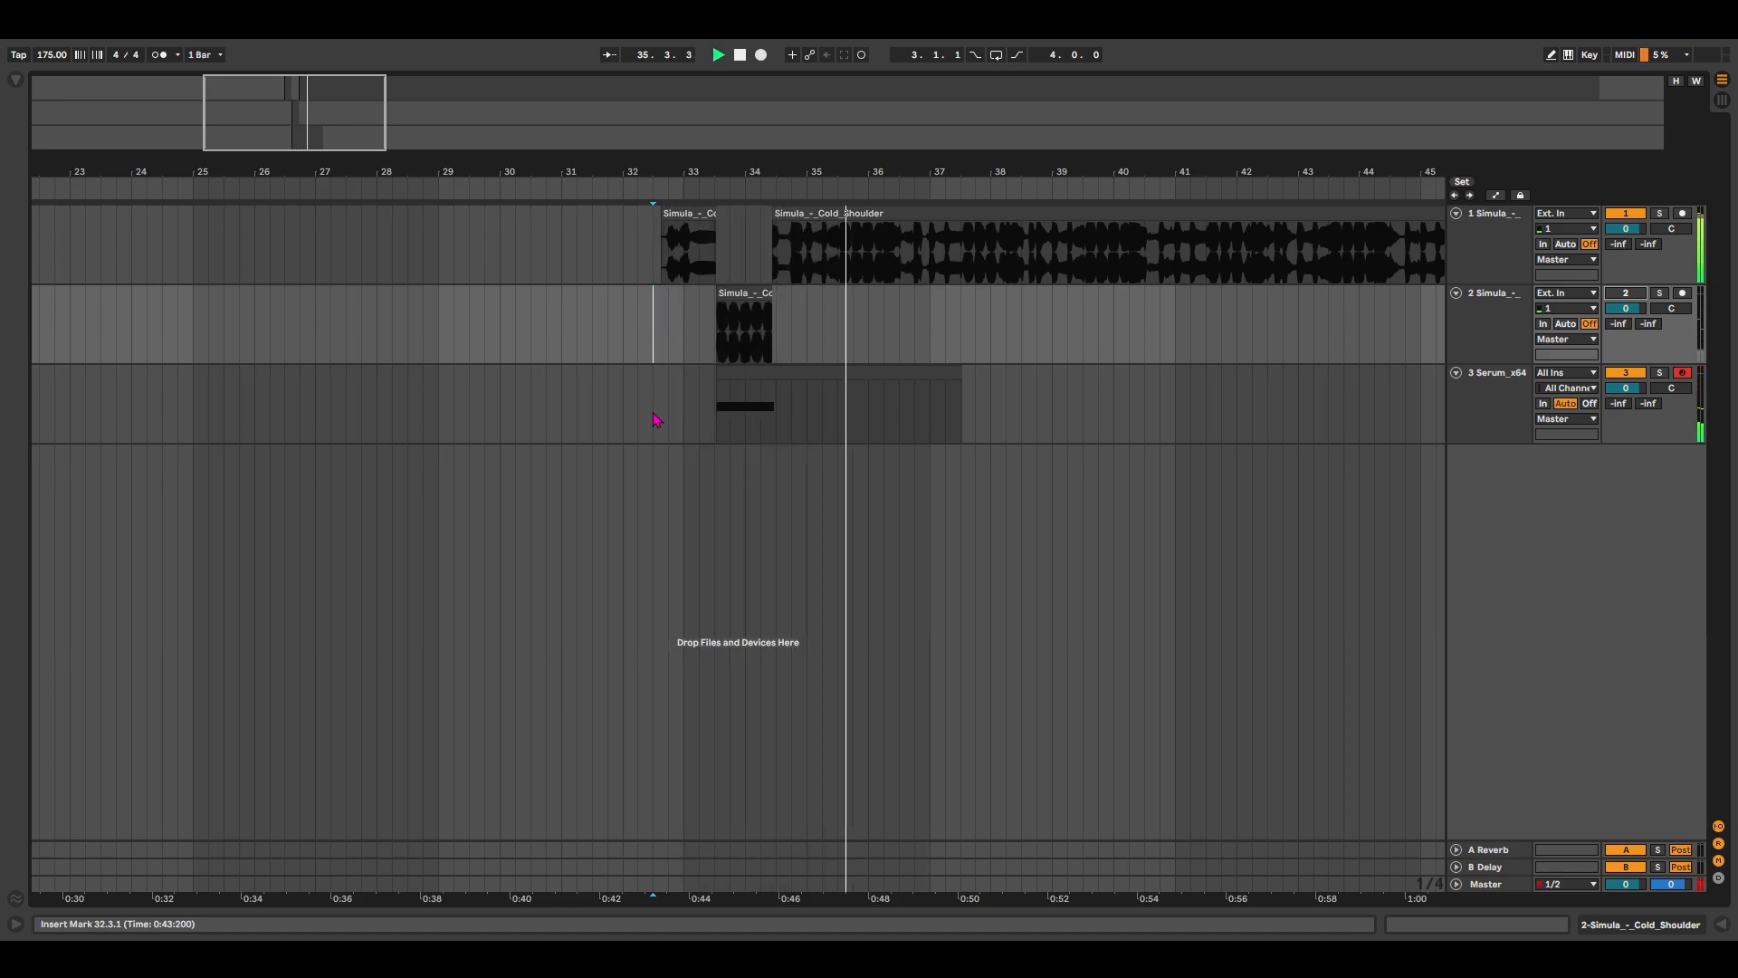
{"action": "key", "text": "space"}
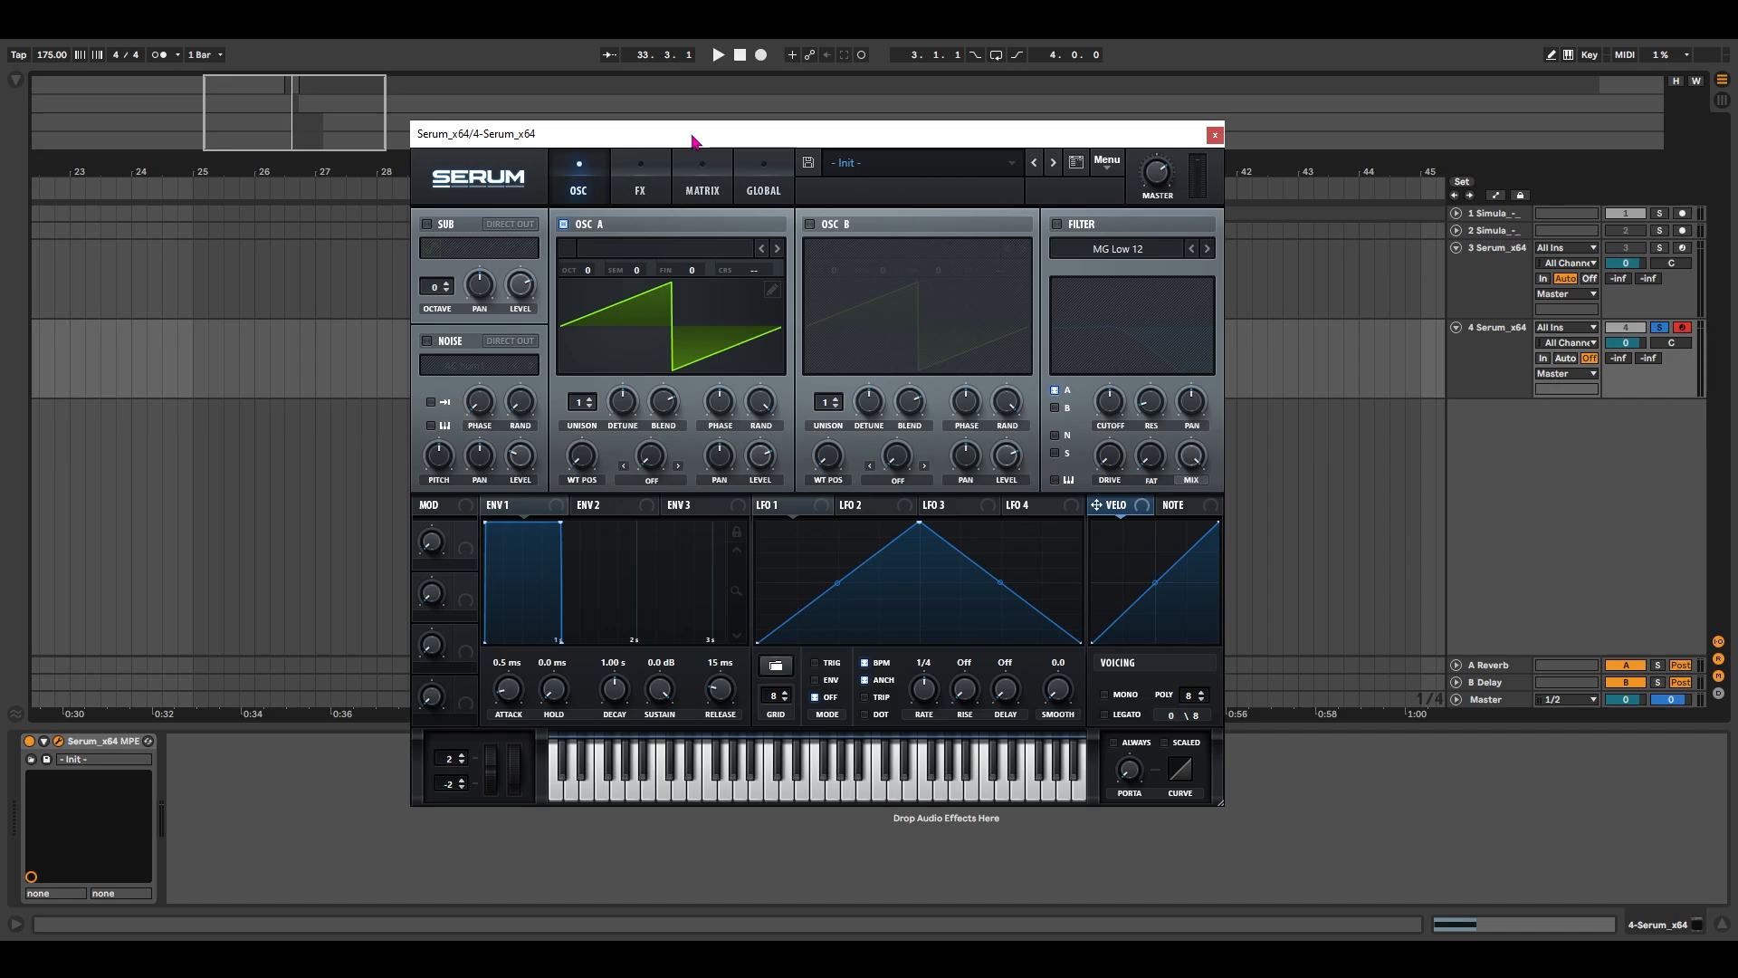
Load the ICanHasKick digital wavetable in oscillator A and enable oscillator B with the Basic Shapes analog wavetable.
{"action": "left_click", "coordinate": [635, 257]}
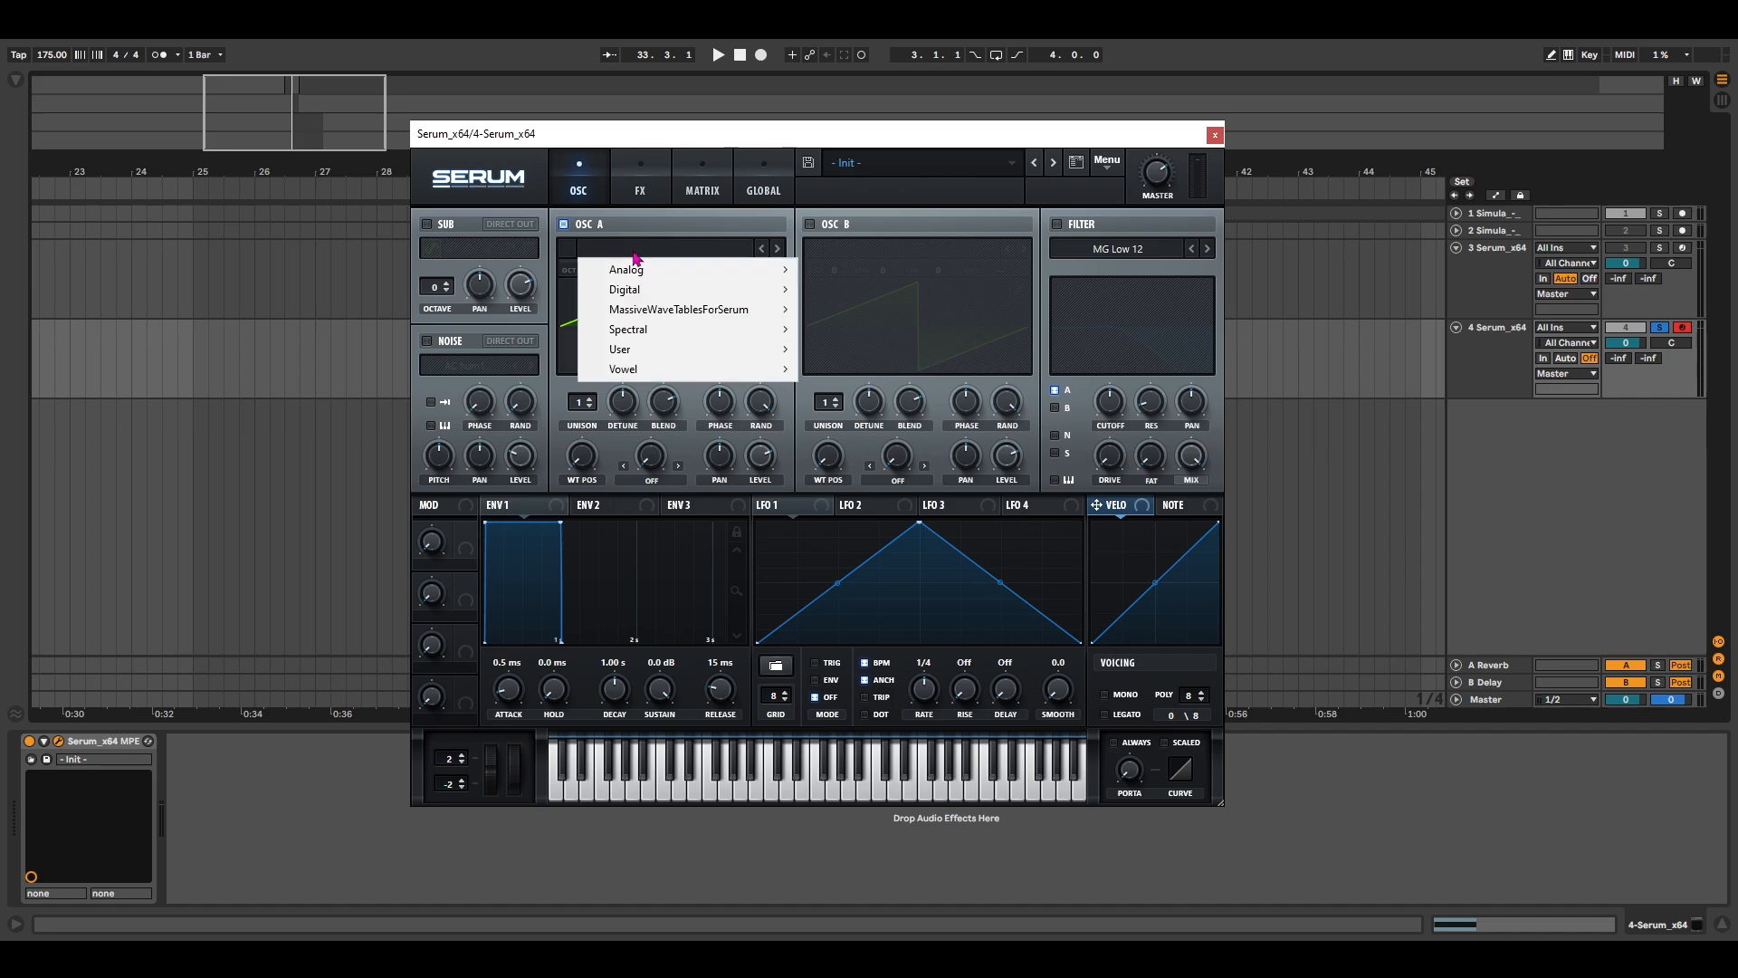
{"action": "mouse_move", "coordinate": [638, 290]}
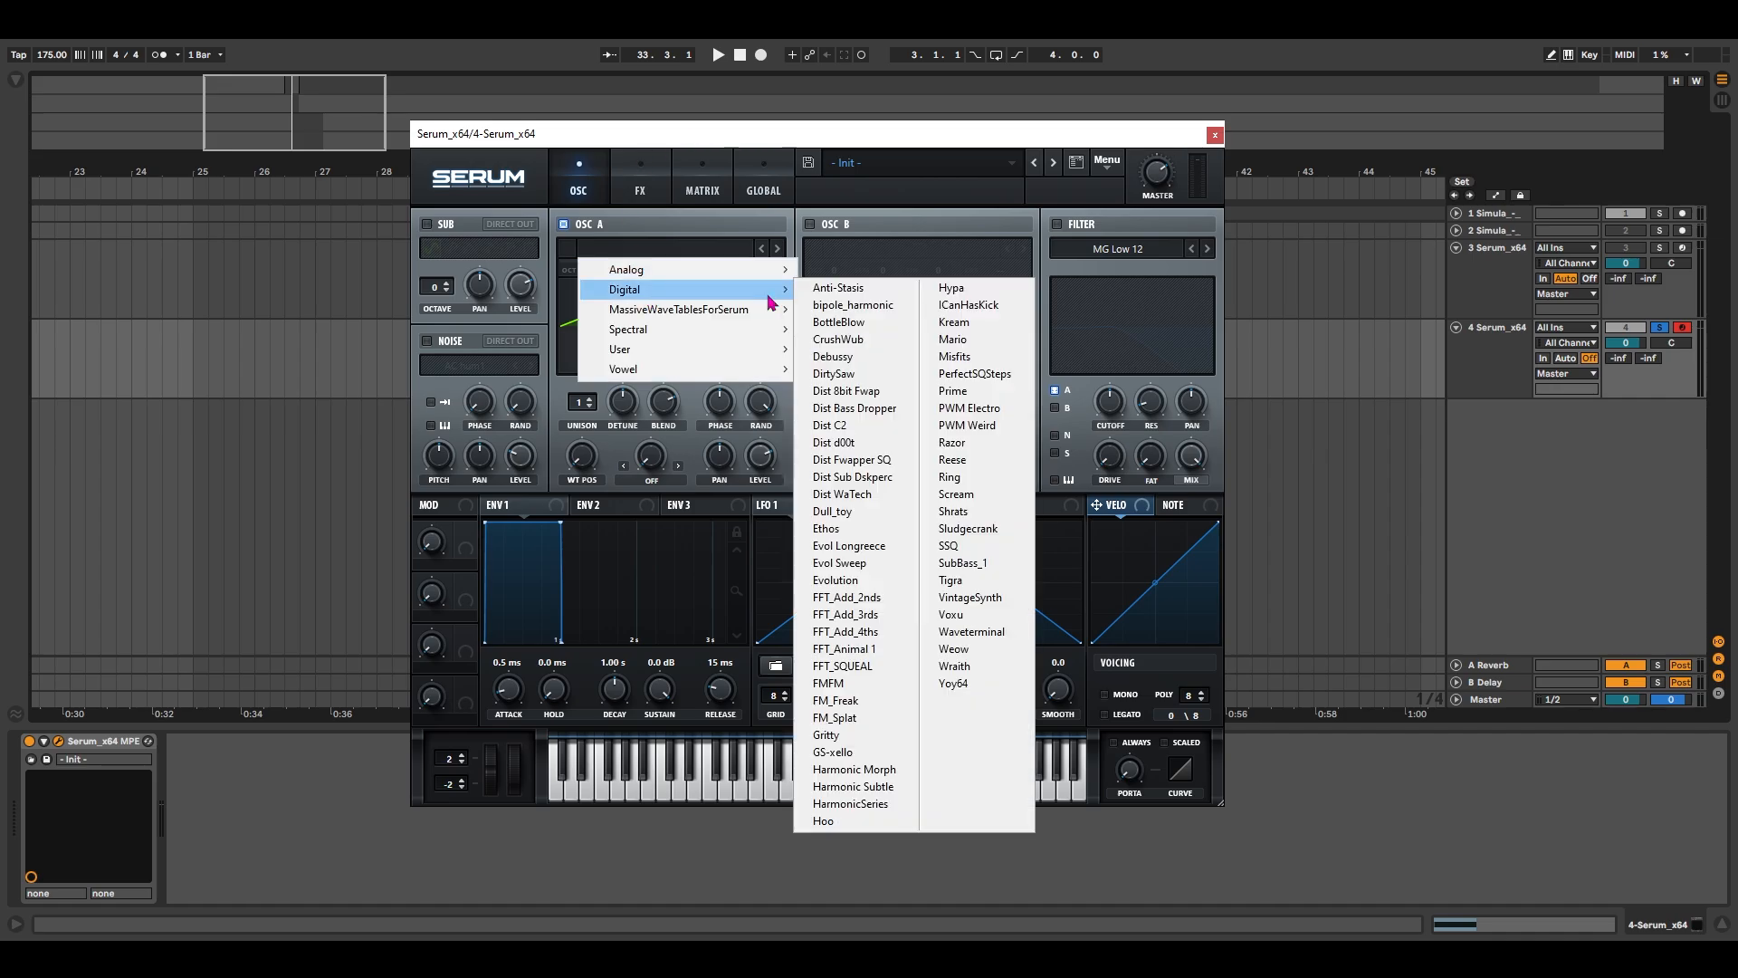
{"action": "left_click", "coordinate": [970, 306]}
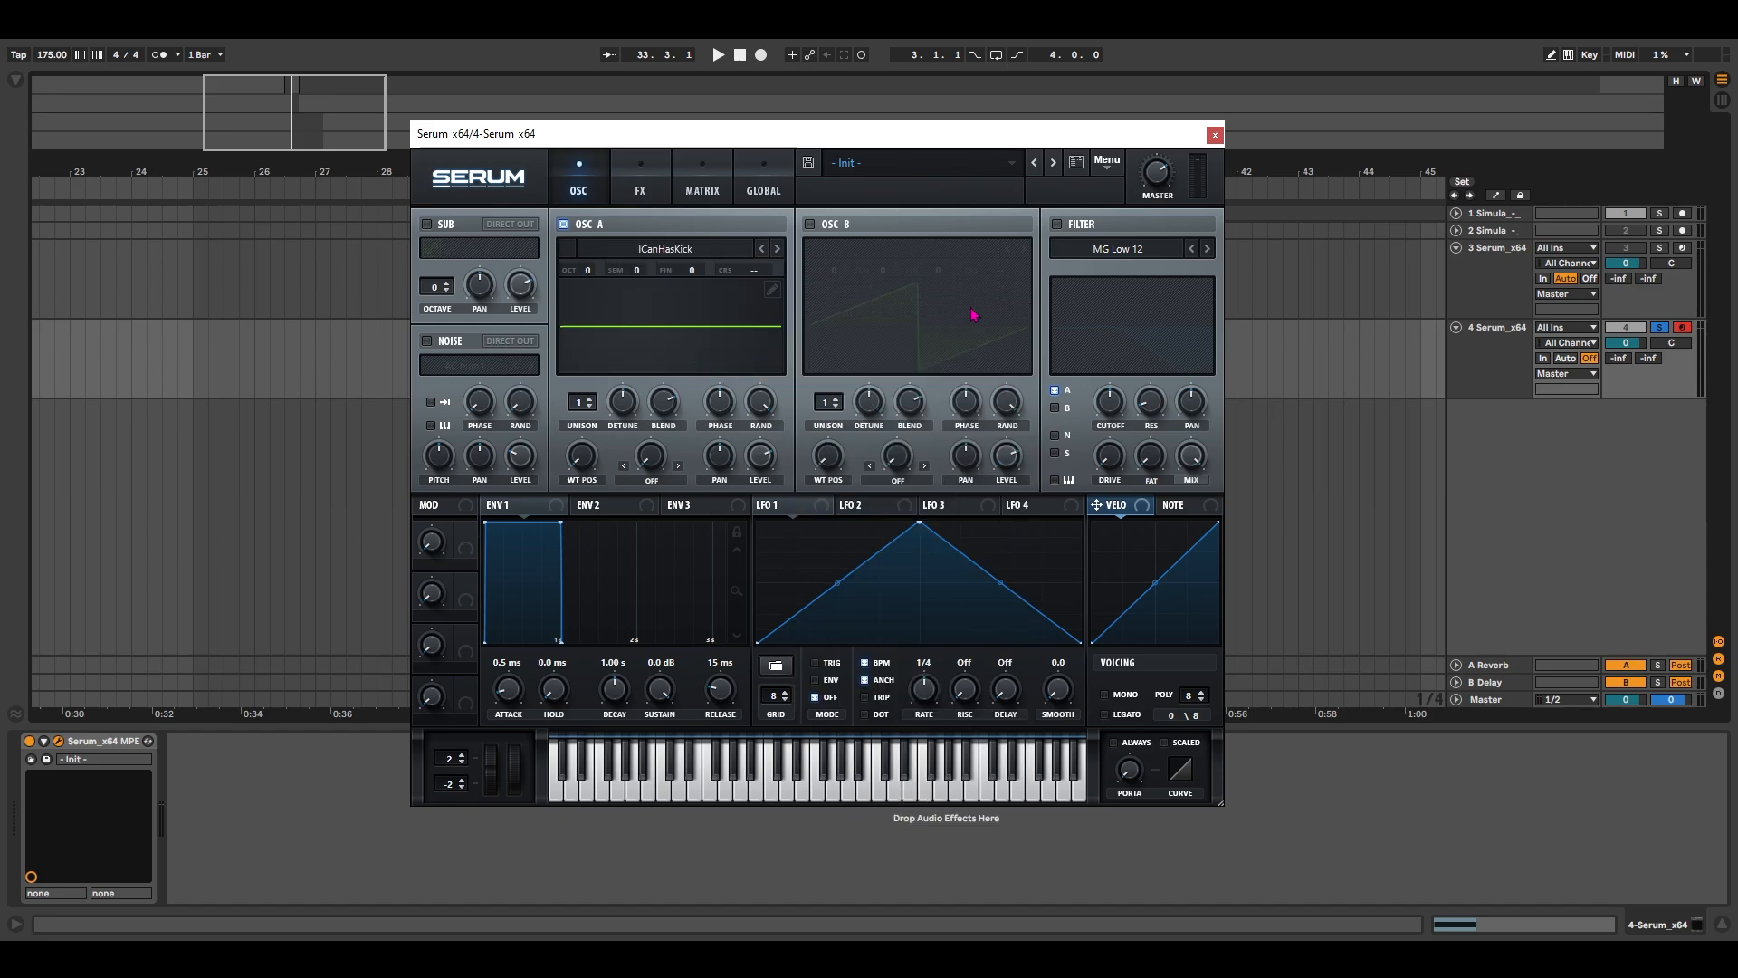
{"action": "left_click", "coordinate": [809, 224]}
{"action": "left_click", "coordinate": [899, 262]}
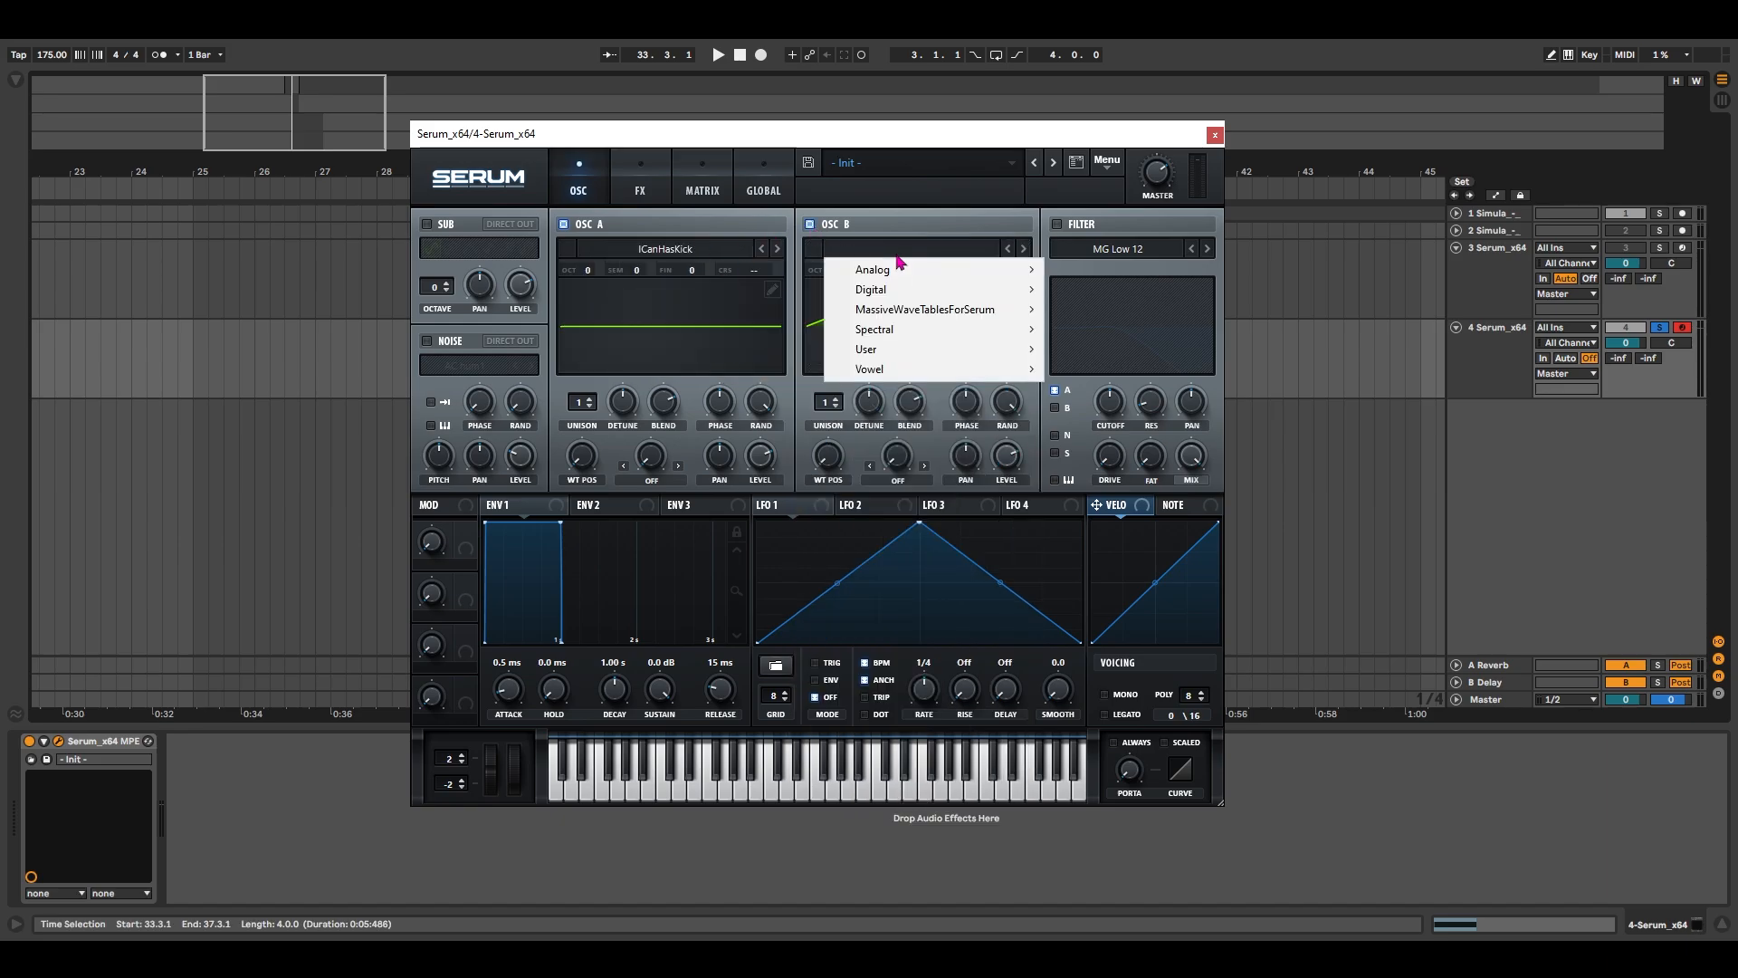
{"action": "mouse_move", "coordinate": [900, 269]}
{"action": "left_click", "coordinate": [1134, 364]}
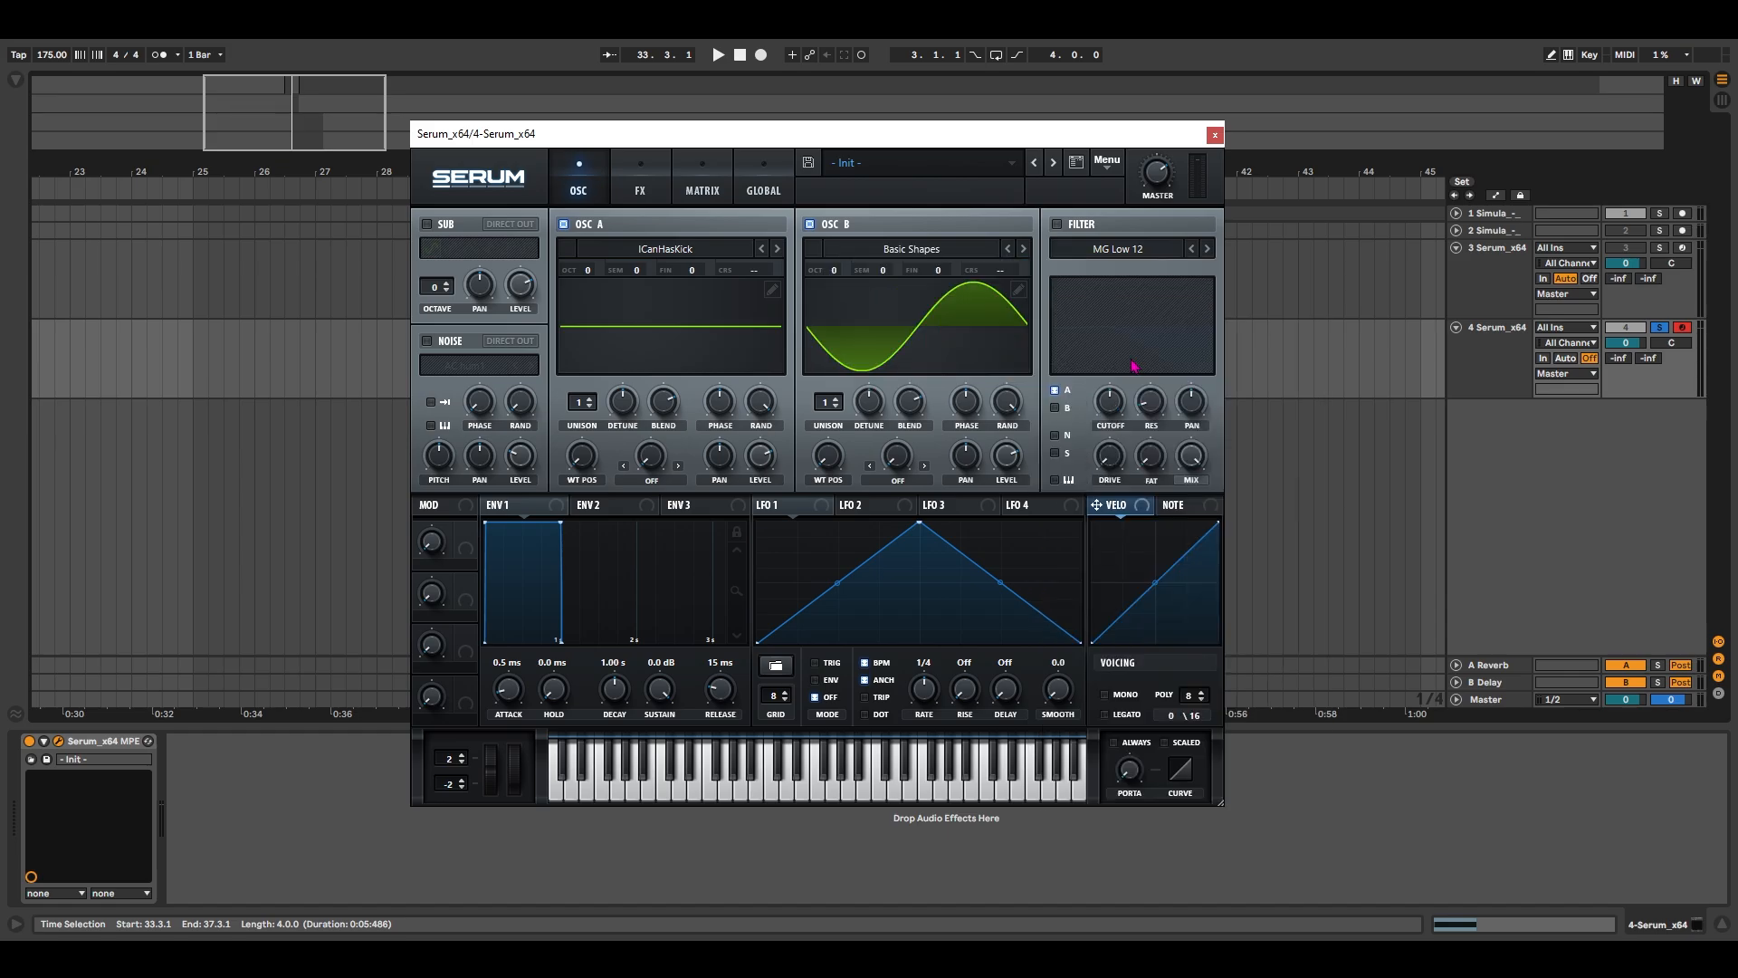
Turn down the random phase and the level of both oscillator A and oscillator B.
{"action": "left_click_drag", "start_coordinate": [761, 402], "coordinate": [783, 627]}
{"action": "left_click_drag", "start_coordinate": [1007, 402], "coordinate": [999, 488]}
{"action": "left_click_drag", "start_coordinate": [780, 468], "coordinate": [756, 647]}
{"action": "left_click_drag", "start_coordinate": [1014, 453], "coordinate": [986, 634]}
Set oscillator A's wavetable position to 136 and its octave to -2.
{"action": "left_click_drag", "start_coordinate": [589, 463], "coordinate": [608, 368]}
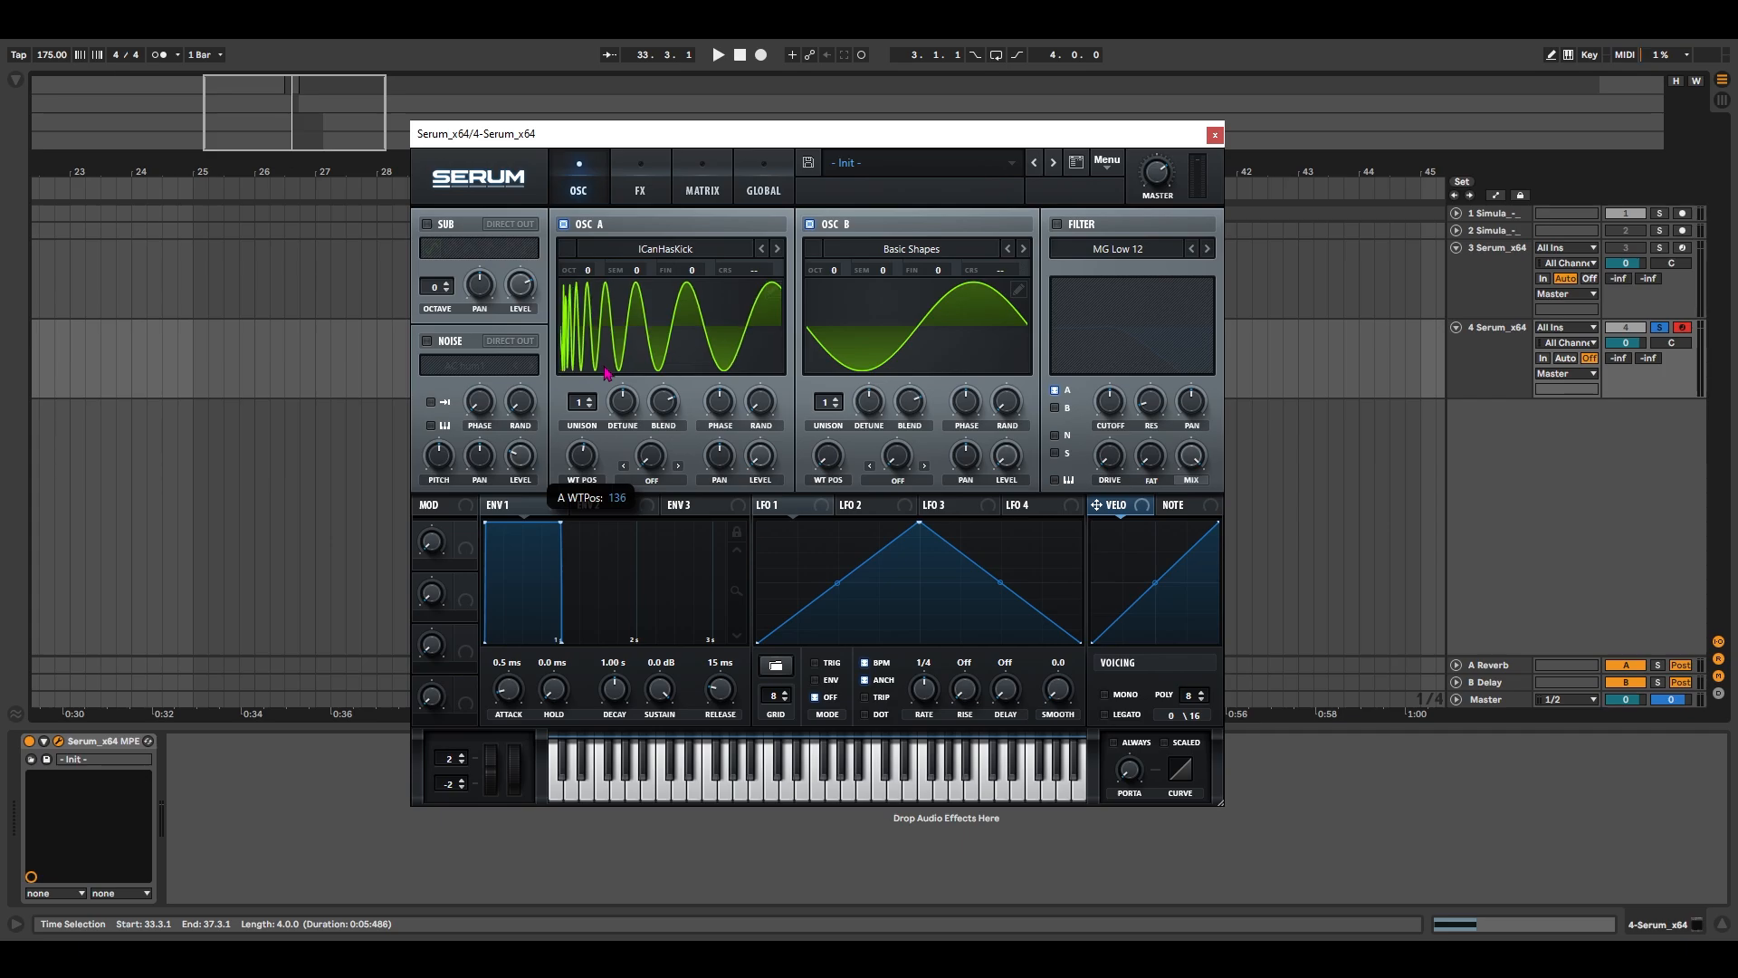
{"action": "left_click_drag", "start_coordinate": [587, 264], "coordinate": [599, 331]}
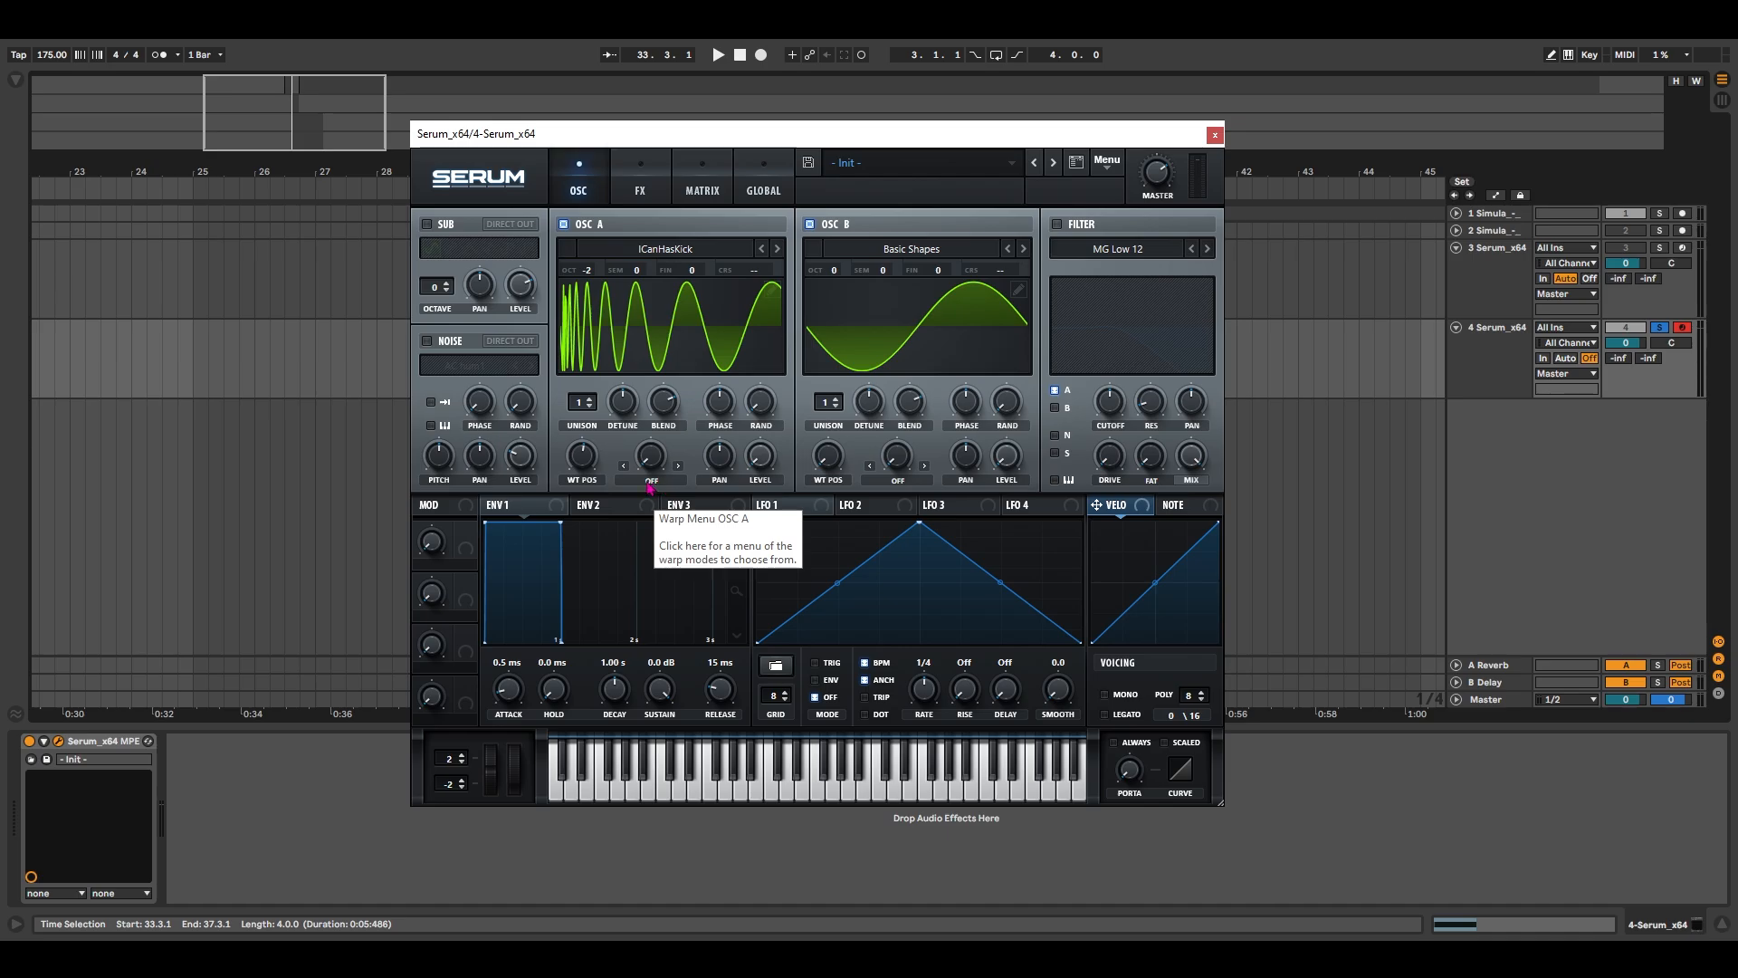
Warp oscillator A with AM (From B) modulated by LFO 1, and set oscillator B's semitone pitch to +4.
{"action": "left_click", "coordinate": [648, 486]}
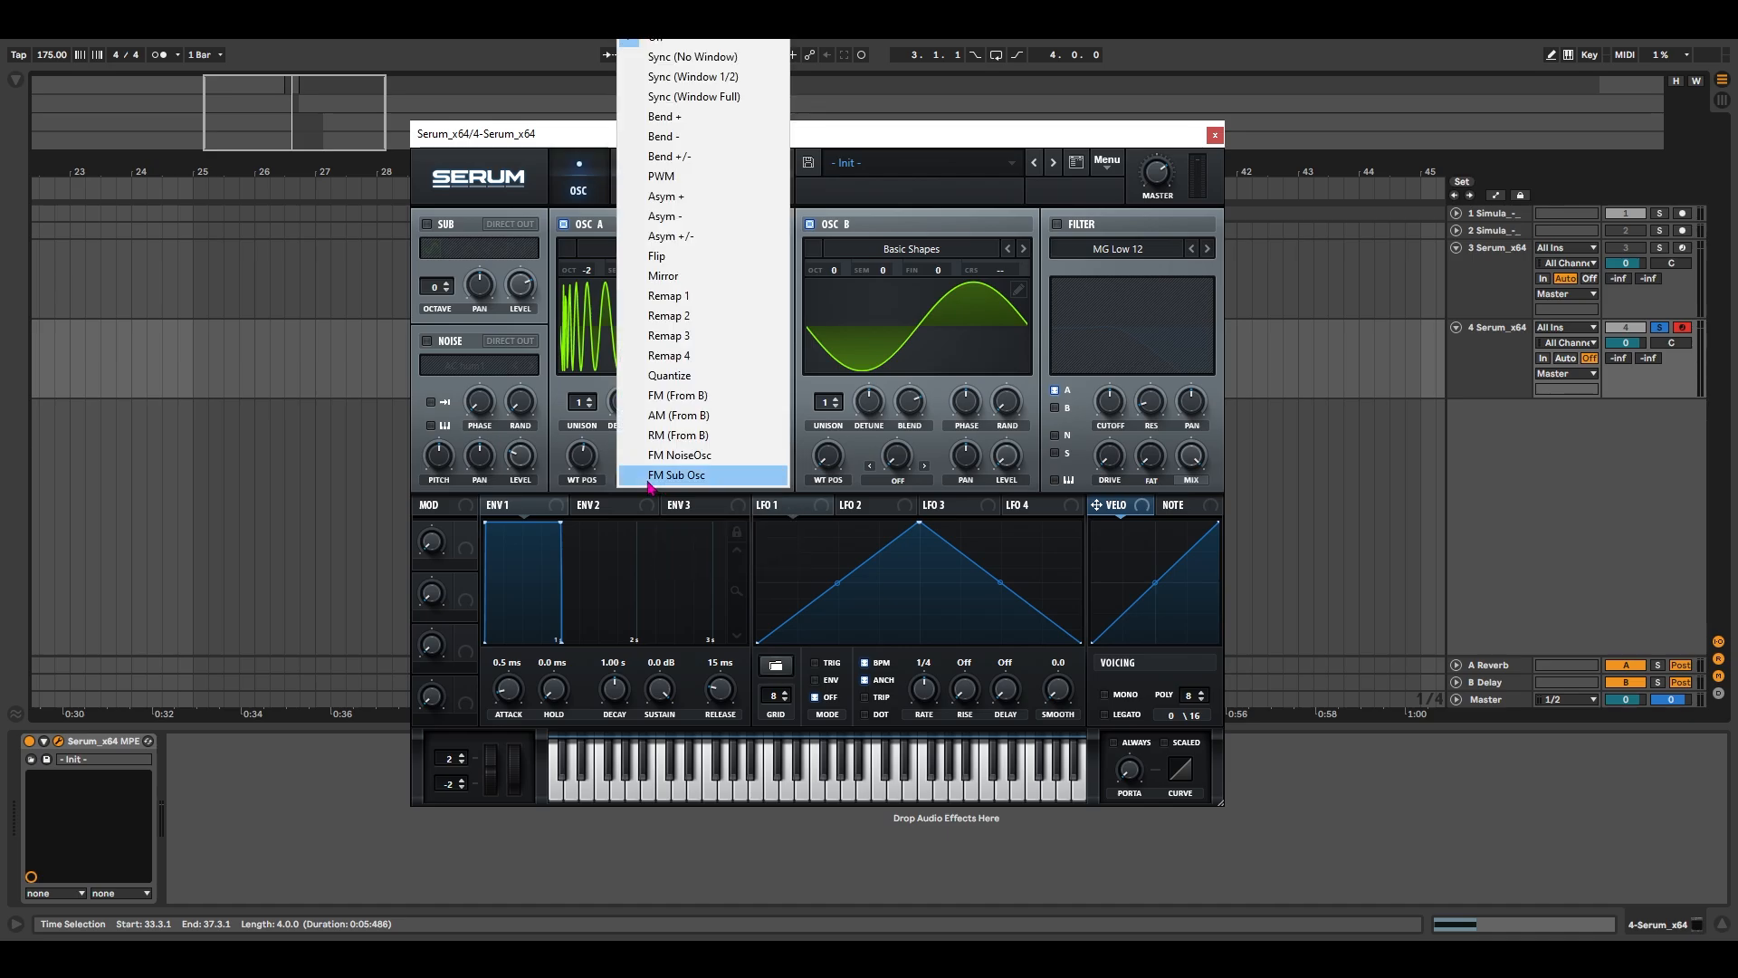
{"action": "left_click", "coordinate": [693, 420]}
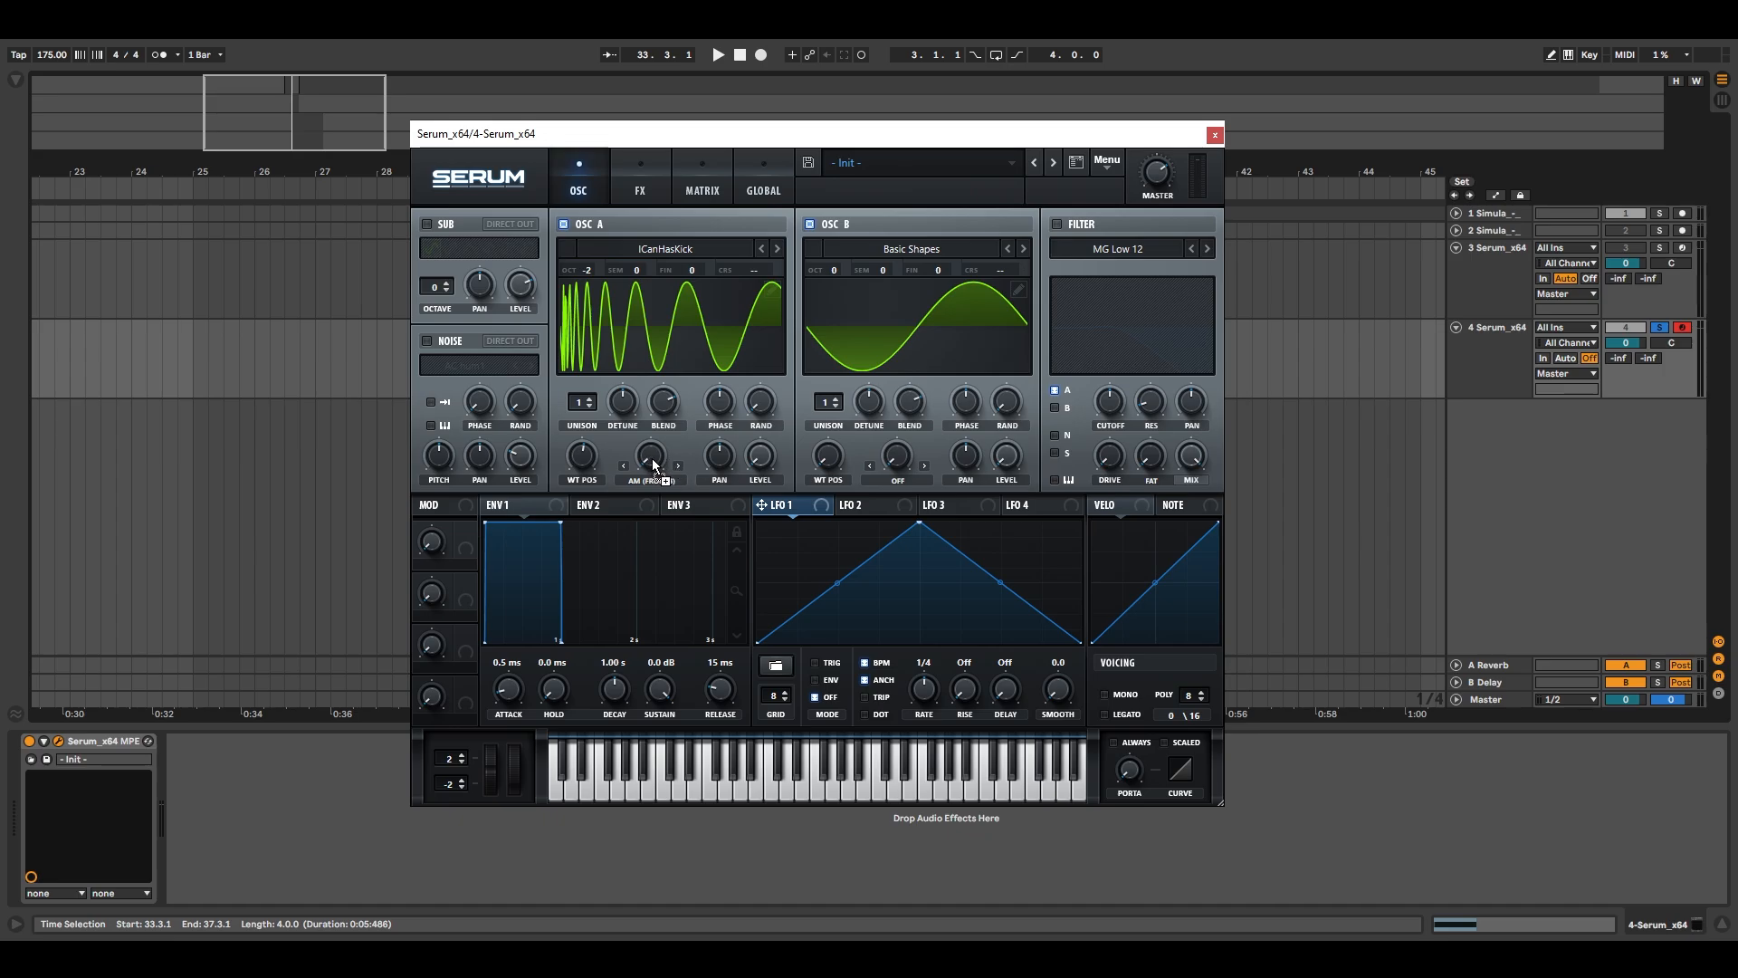
{"action": "left_click_drag", "start_coordinate": [651, 458], "coordinate": [631, 494]}
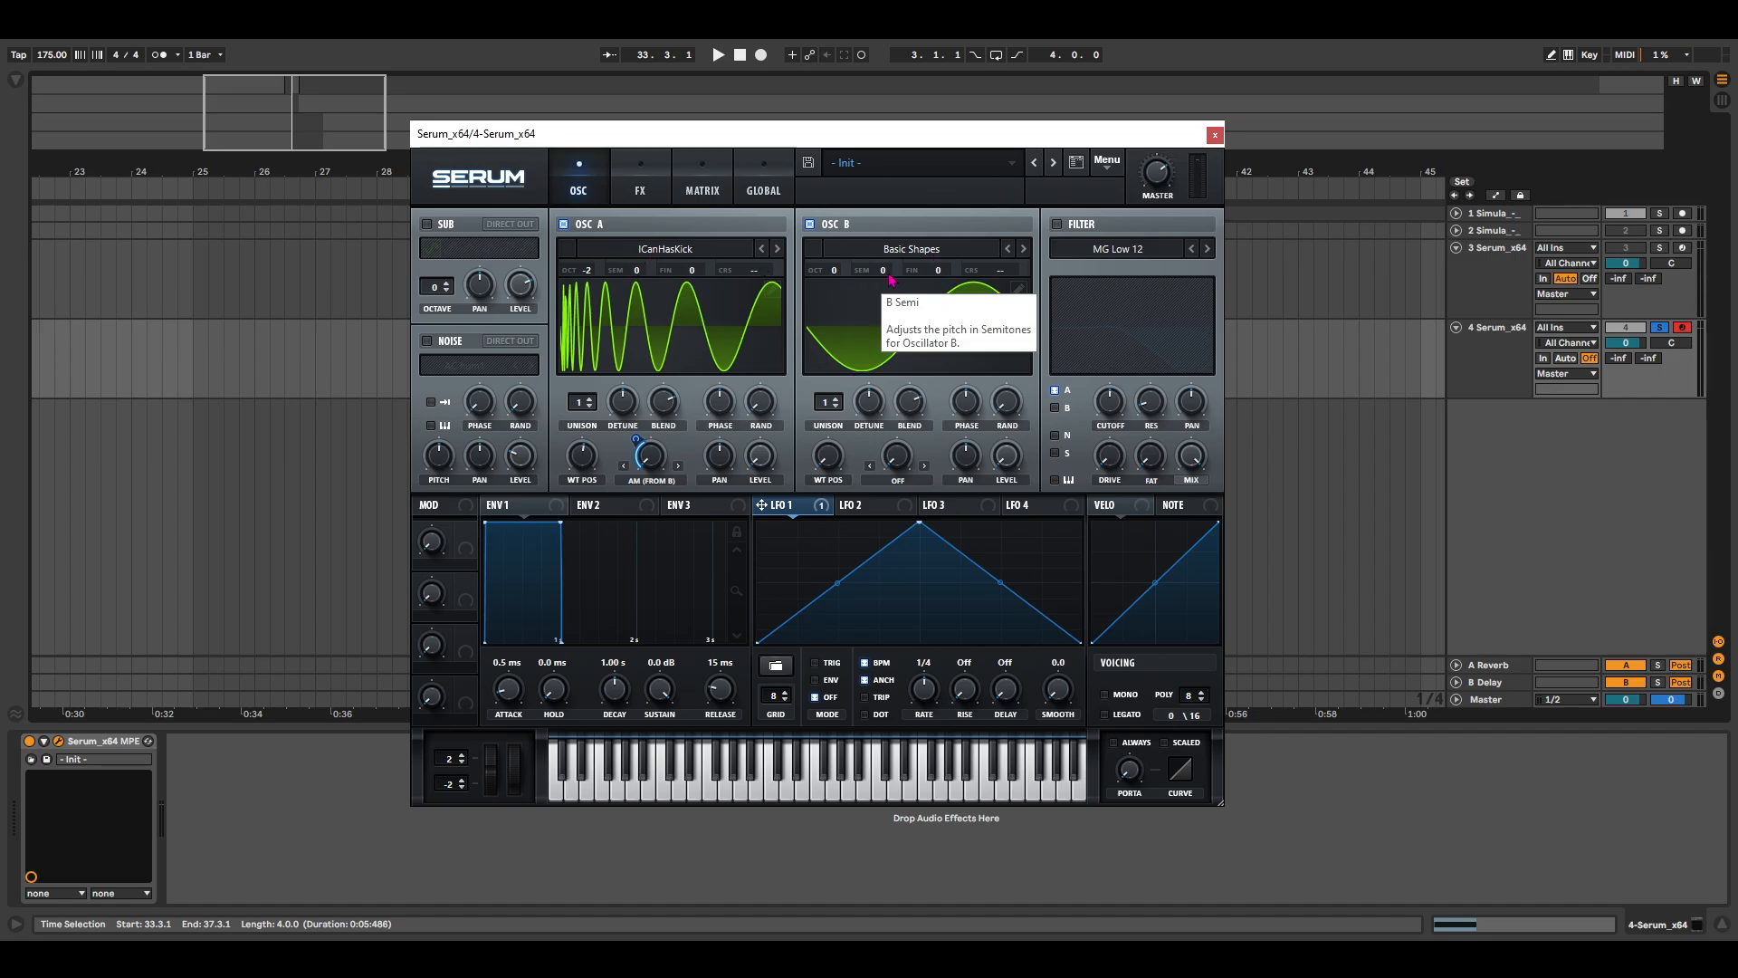
{"action": "left_click_drag", "start_coordinate": [887, 277], "coordinate": [897, 248]}
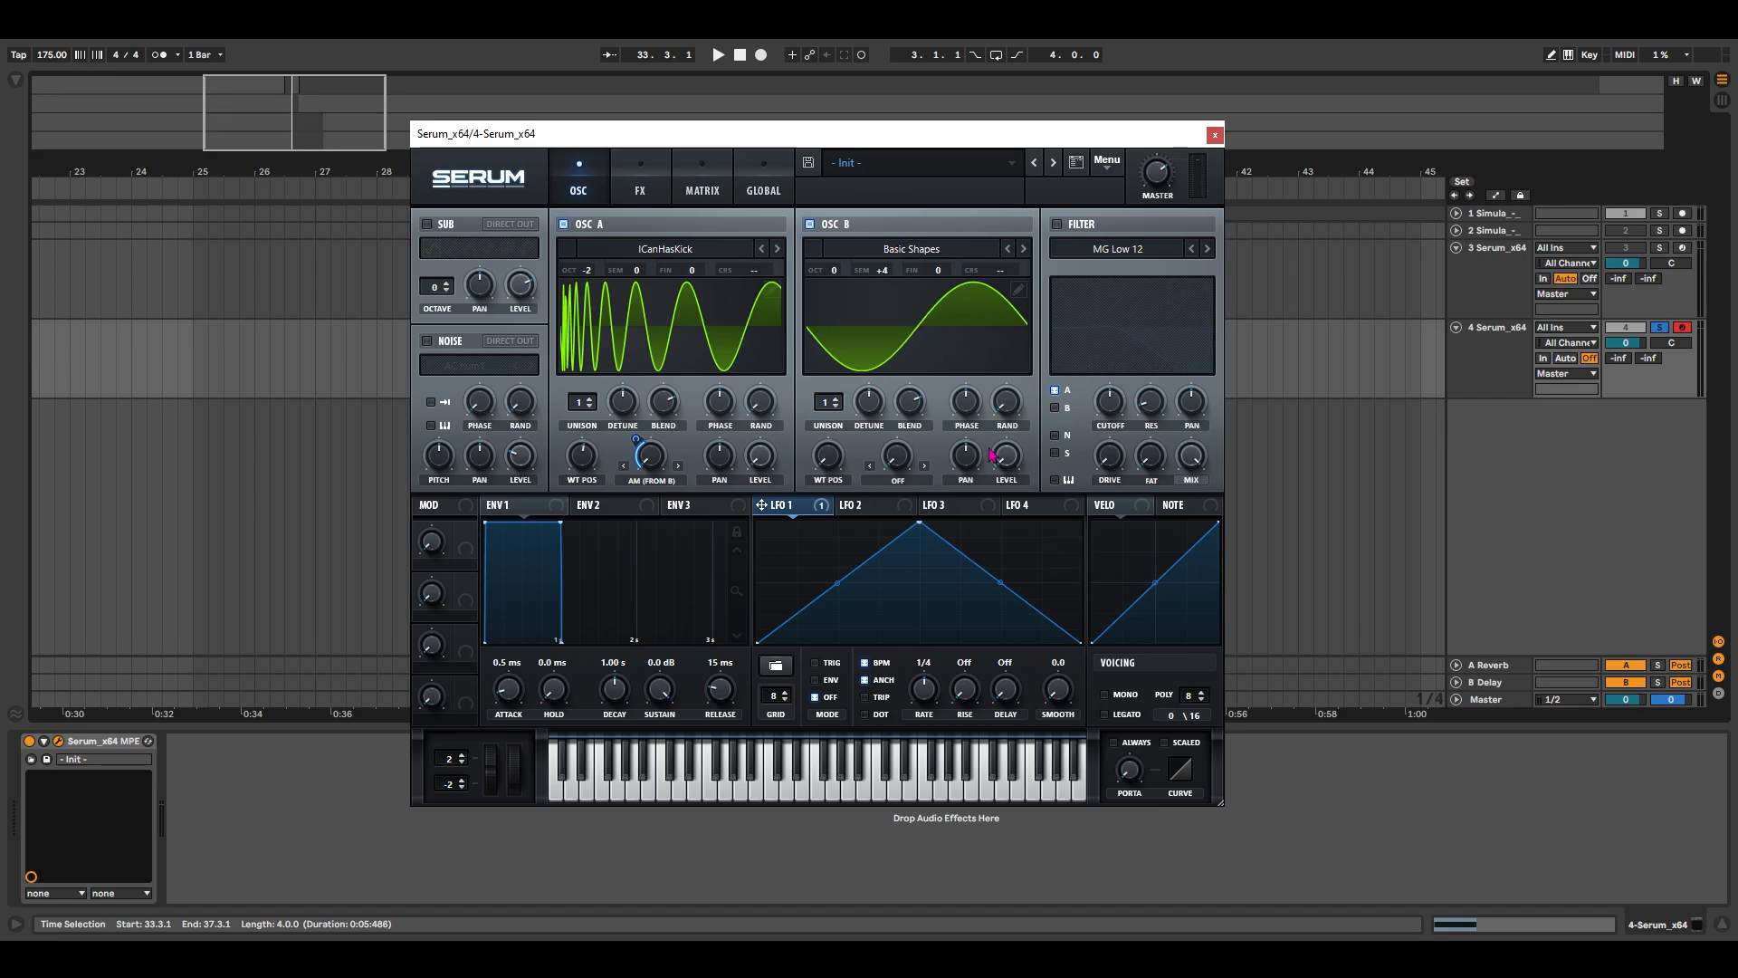
Enable the filter, choose the HP 12 type from the Multi category, and turn on filter key tracking.
{"action": "left_click", "coordinate": [1057, 223]}
{"action": "left_click", "coordinate": [1080, 244]}
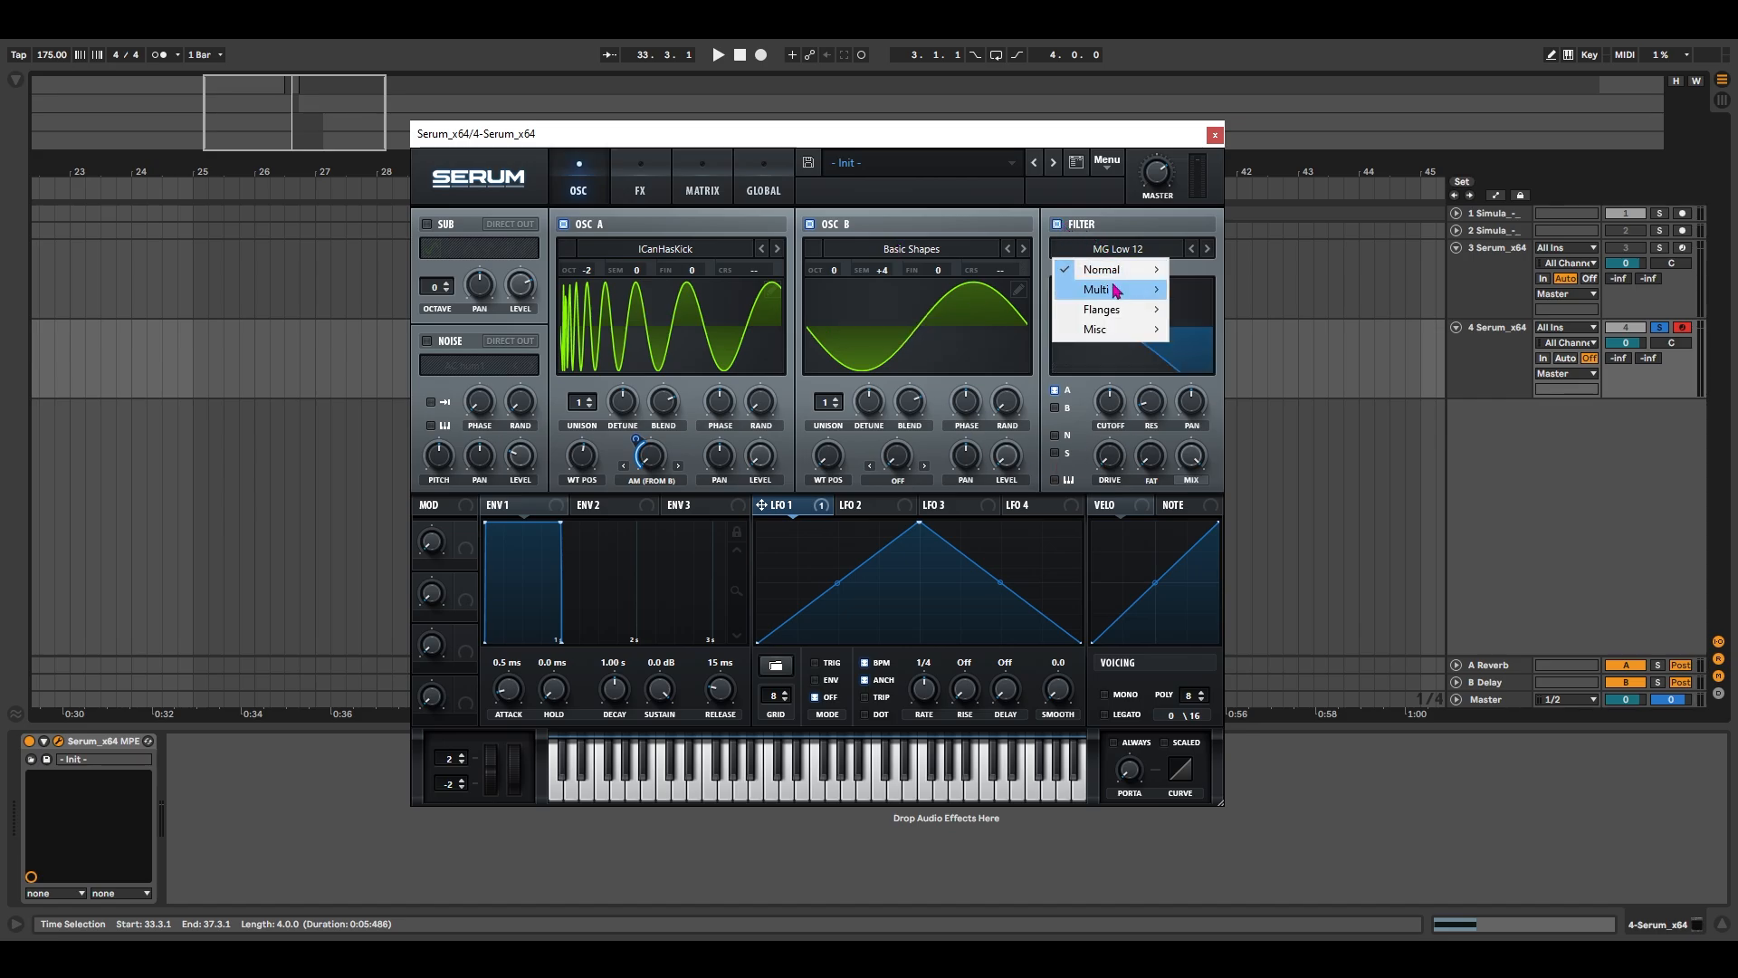
{"action": "mouse_move", "coordinate": [1117, 290]}
{"action": "left_click", "coordinate": [1226, 409]}
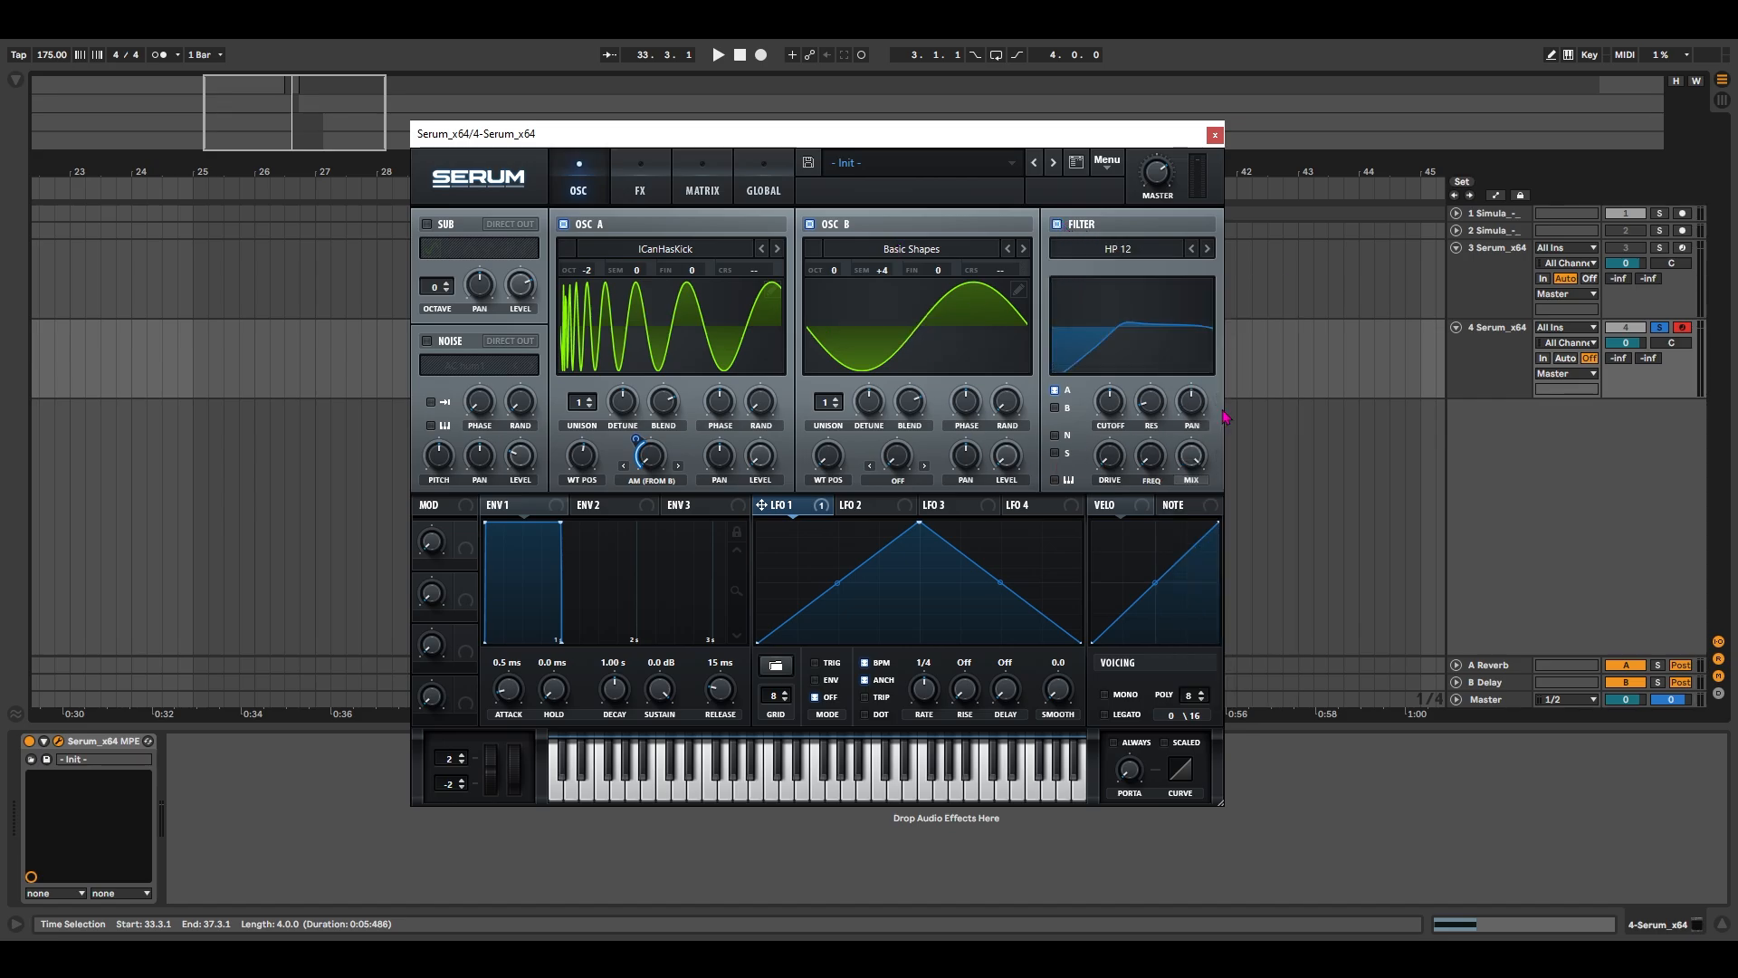
{"action": "left_click", "coordinate": [1055, 481]}
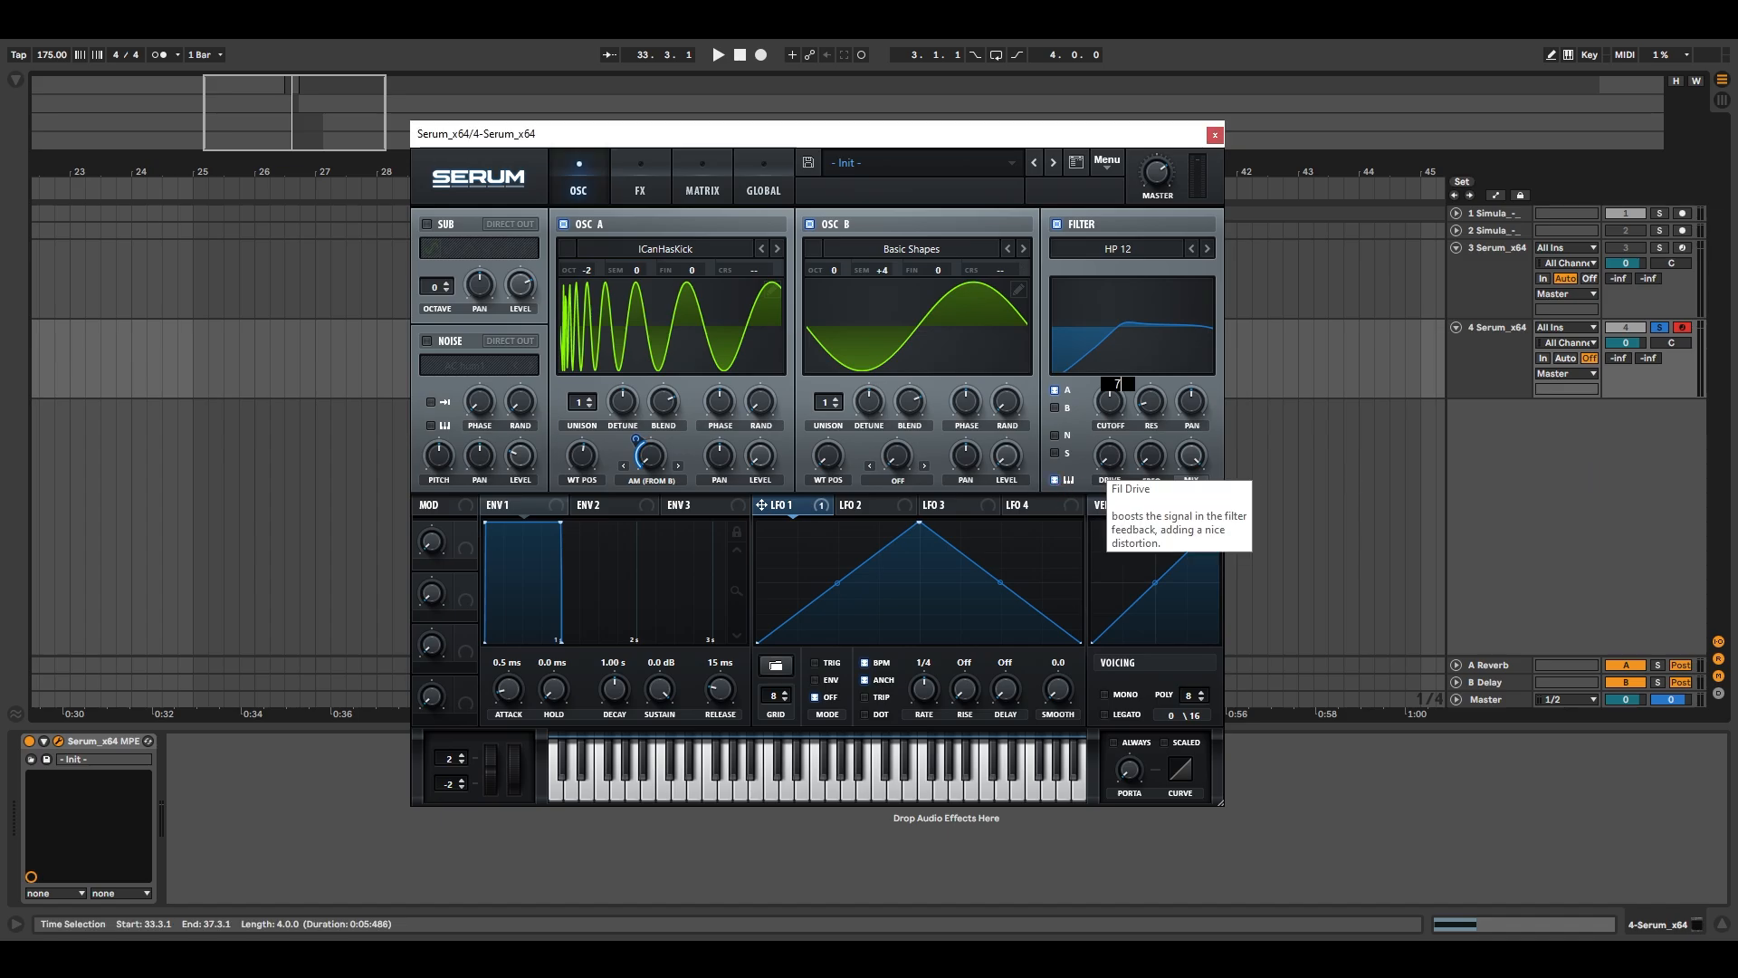
Lower the filter cutoff, then set the resonance to 90 and the filter's second frequency to 67.
{"action": "key", "text": "Return"}
{"action": "double_click", "coordinate": [1150, 407]}
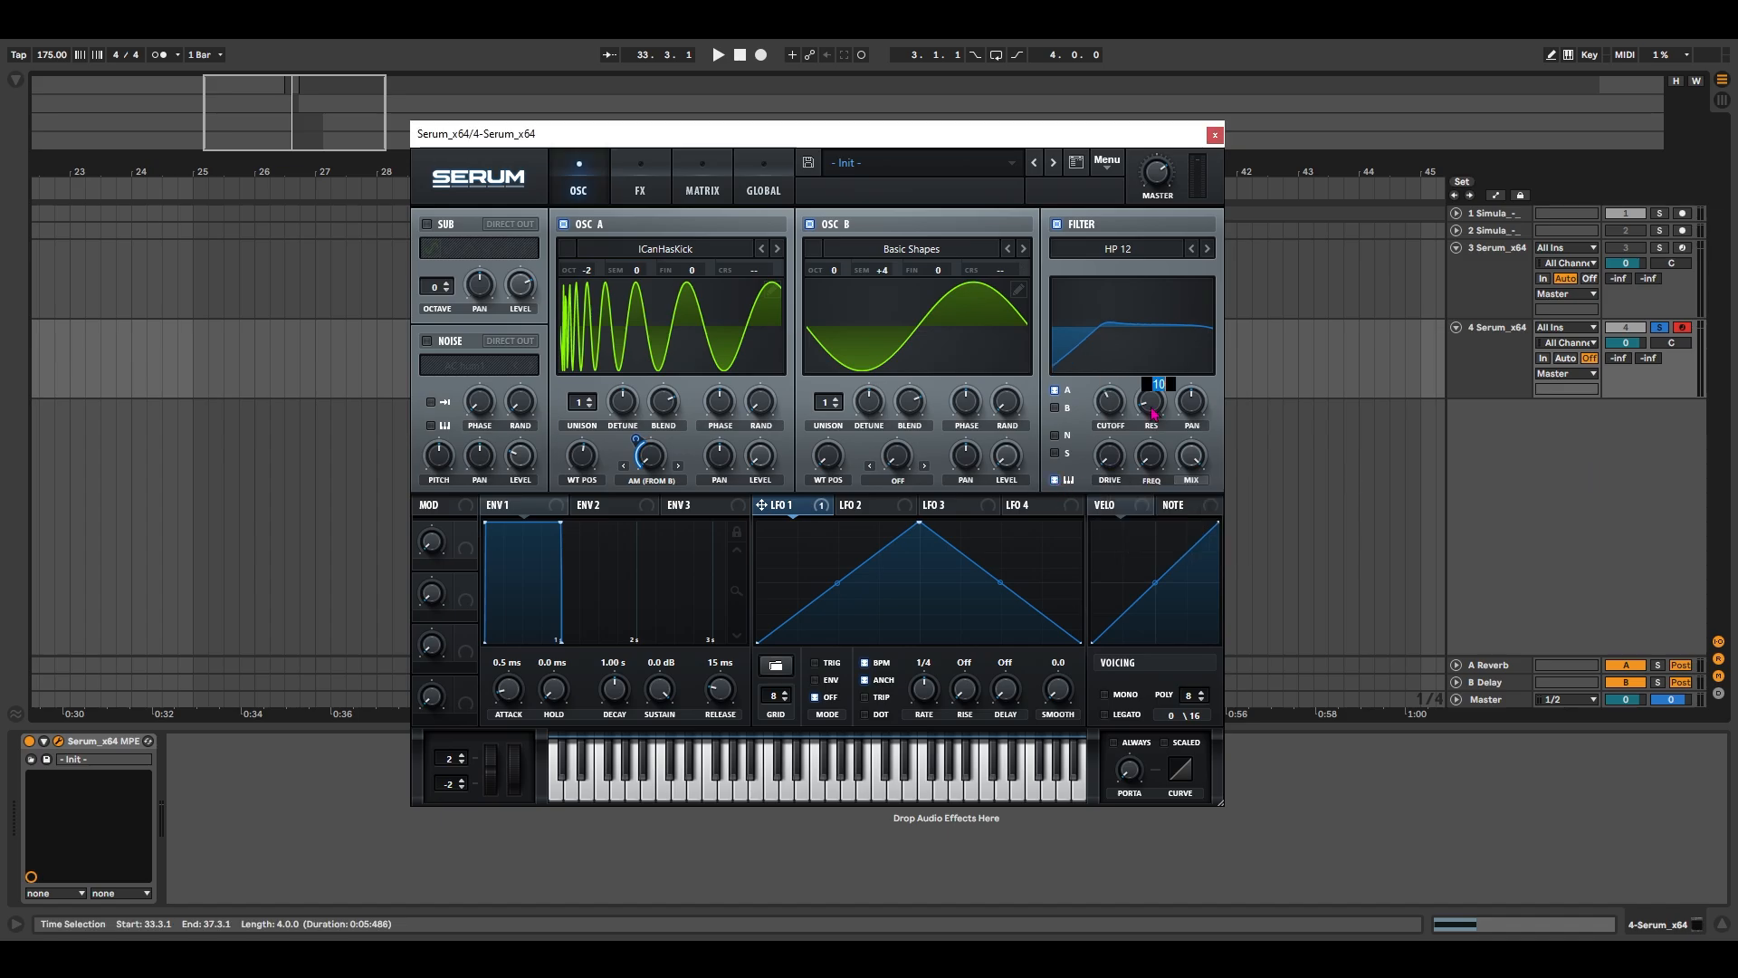
{"action": "type", "text": "90"}
{"action": "key", "text": "Return"}
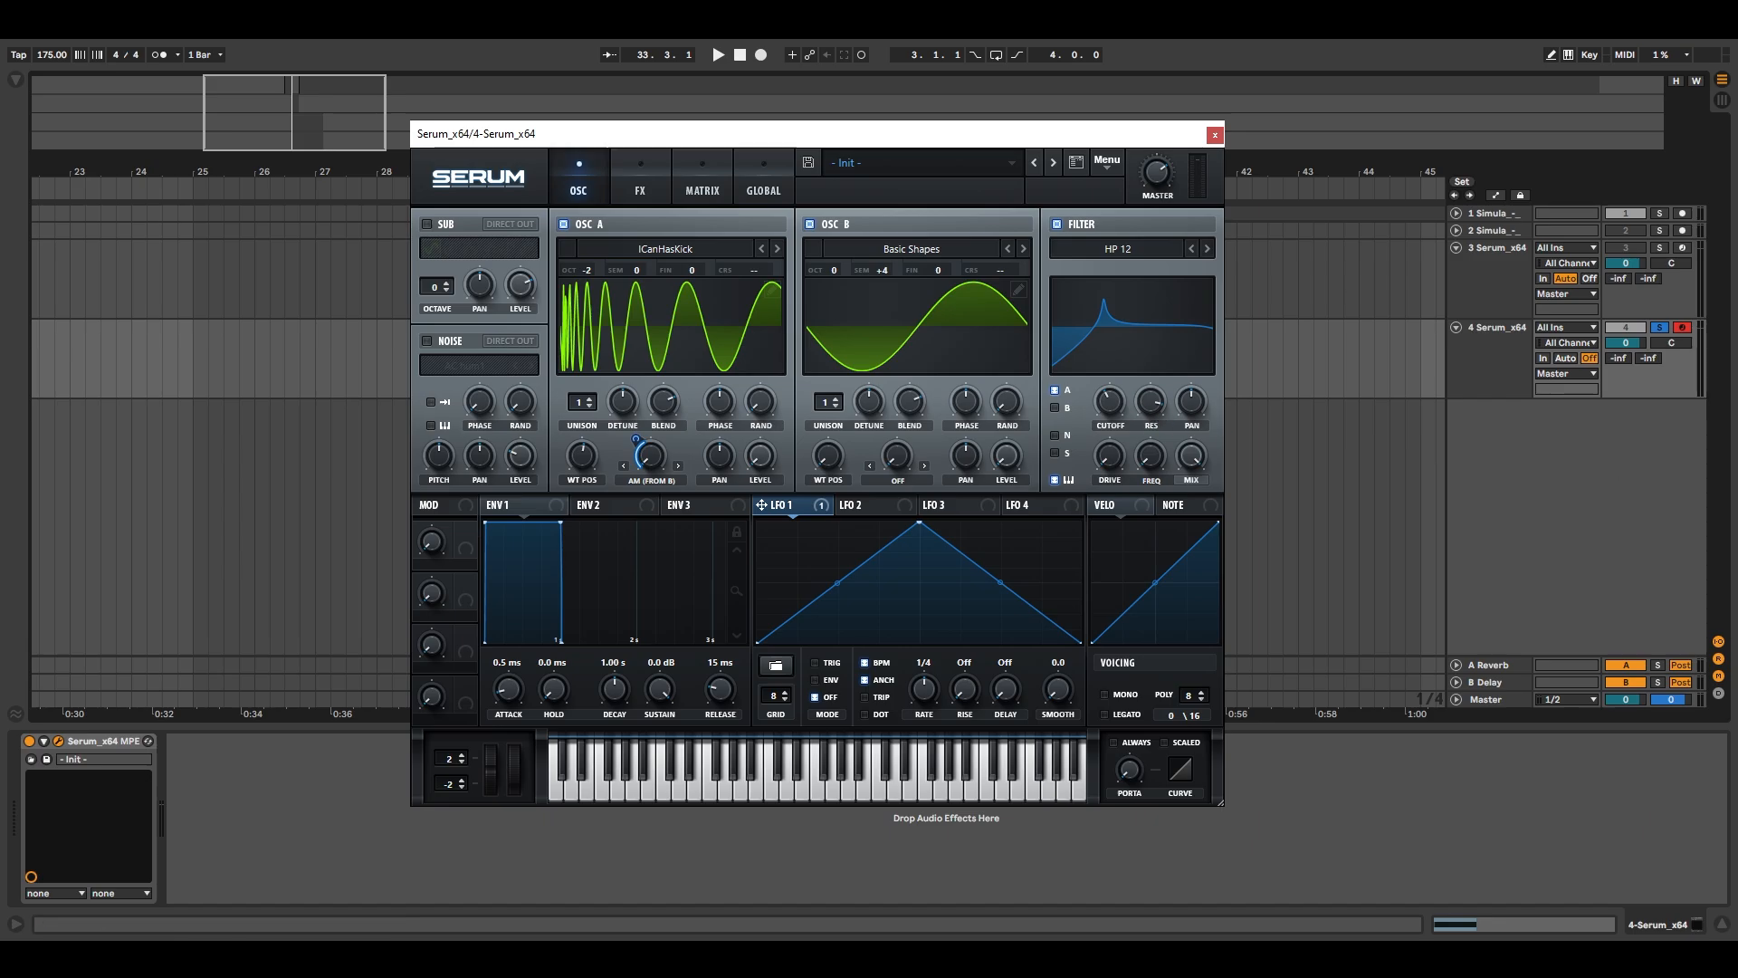
{"action": "double_click", "coordinate": [1158, 464]}
{"action": "type", "text": "67"}
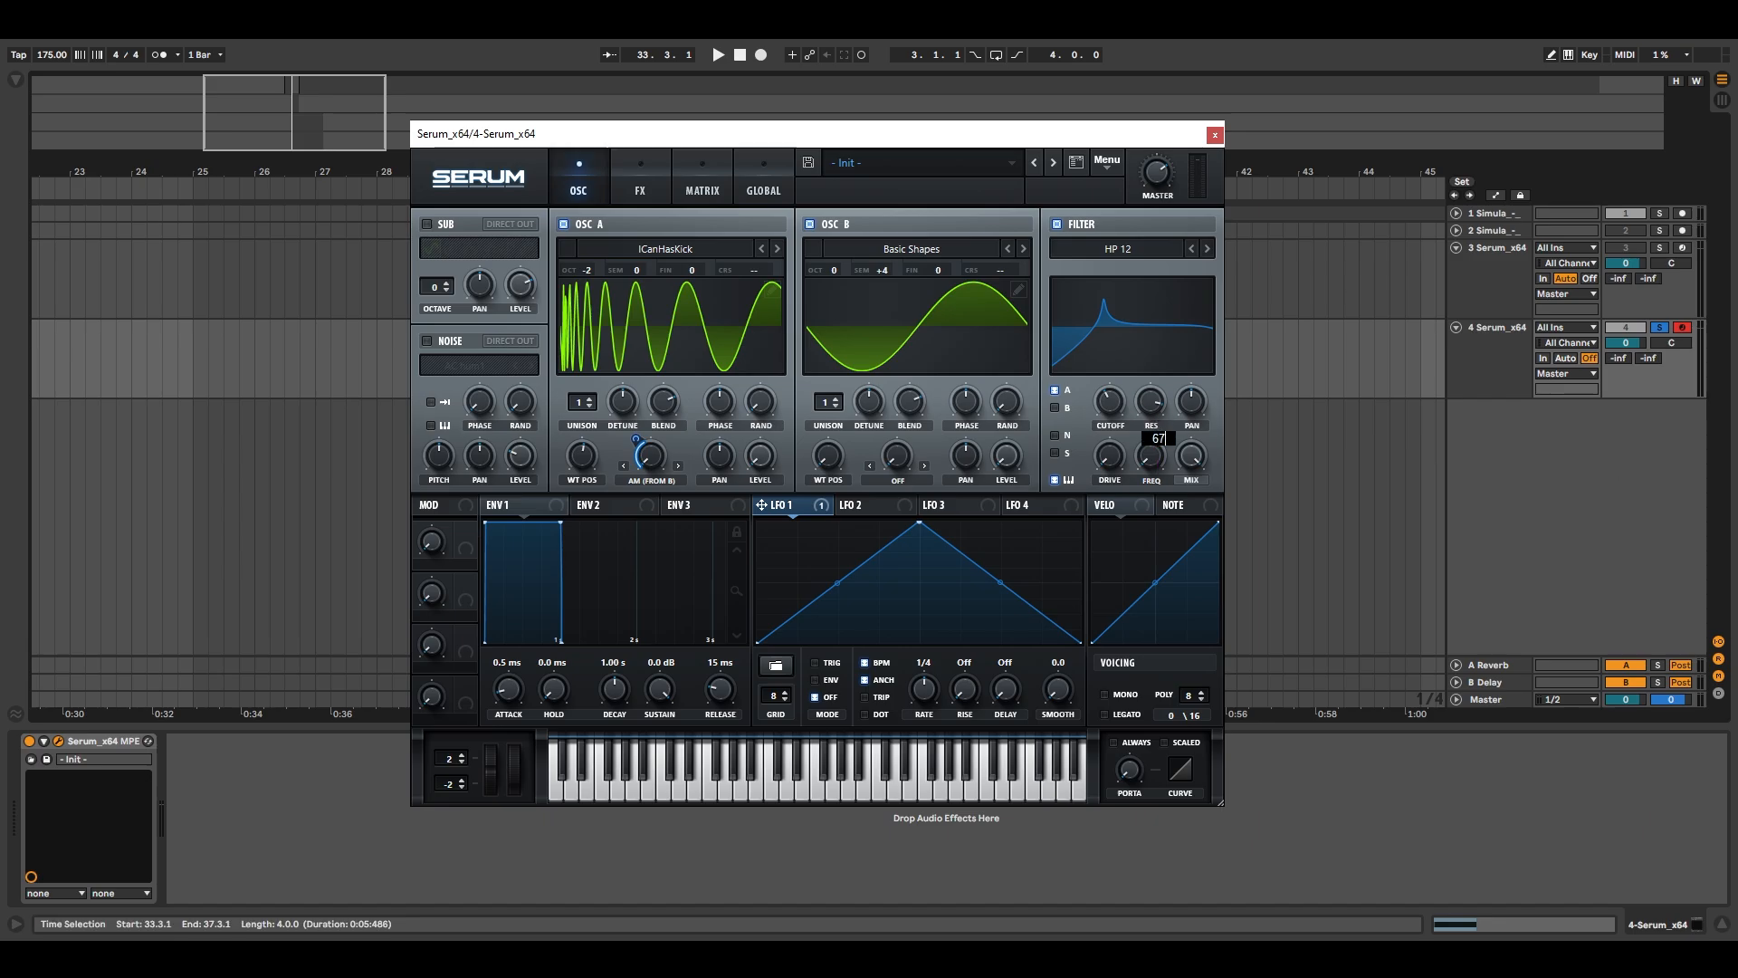
{"action": "key", "text": "Return"}
Modulate the filter's cutoff and second frequency with LFO 1 and adjust the modulation amounts.
{"action": "left_click_drag", "start_coordinate": [1115, 408], "coordinate": [1112, 404]}
{"action": "left_click_drag", "start_coordinate": [804, 509], "coordinate": [1150, 457]}
{"action": "left_click_drag", "start_coordinate": [1094, 386], "coordinate": [1134, 447]}
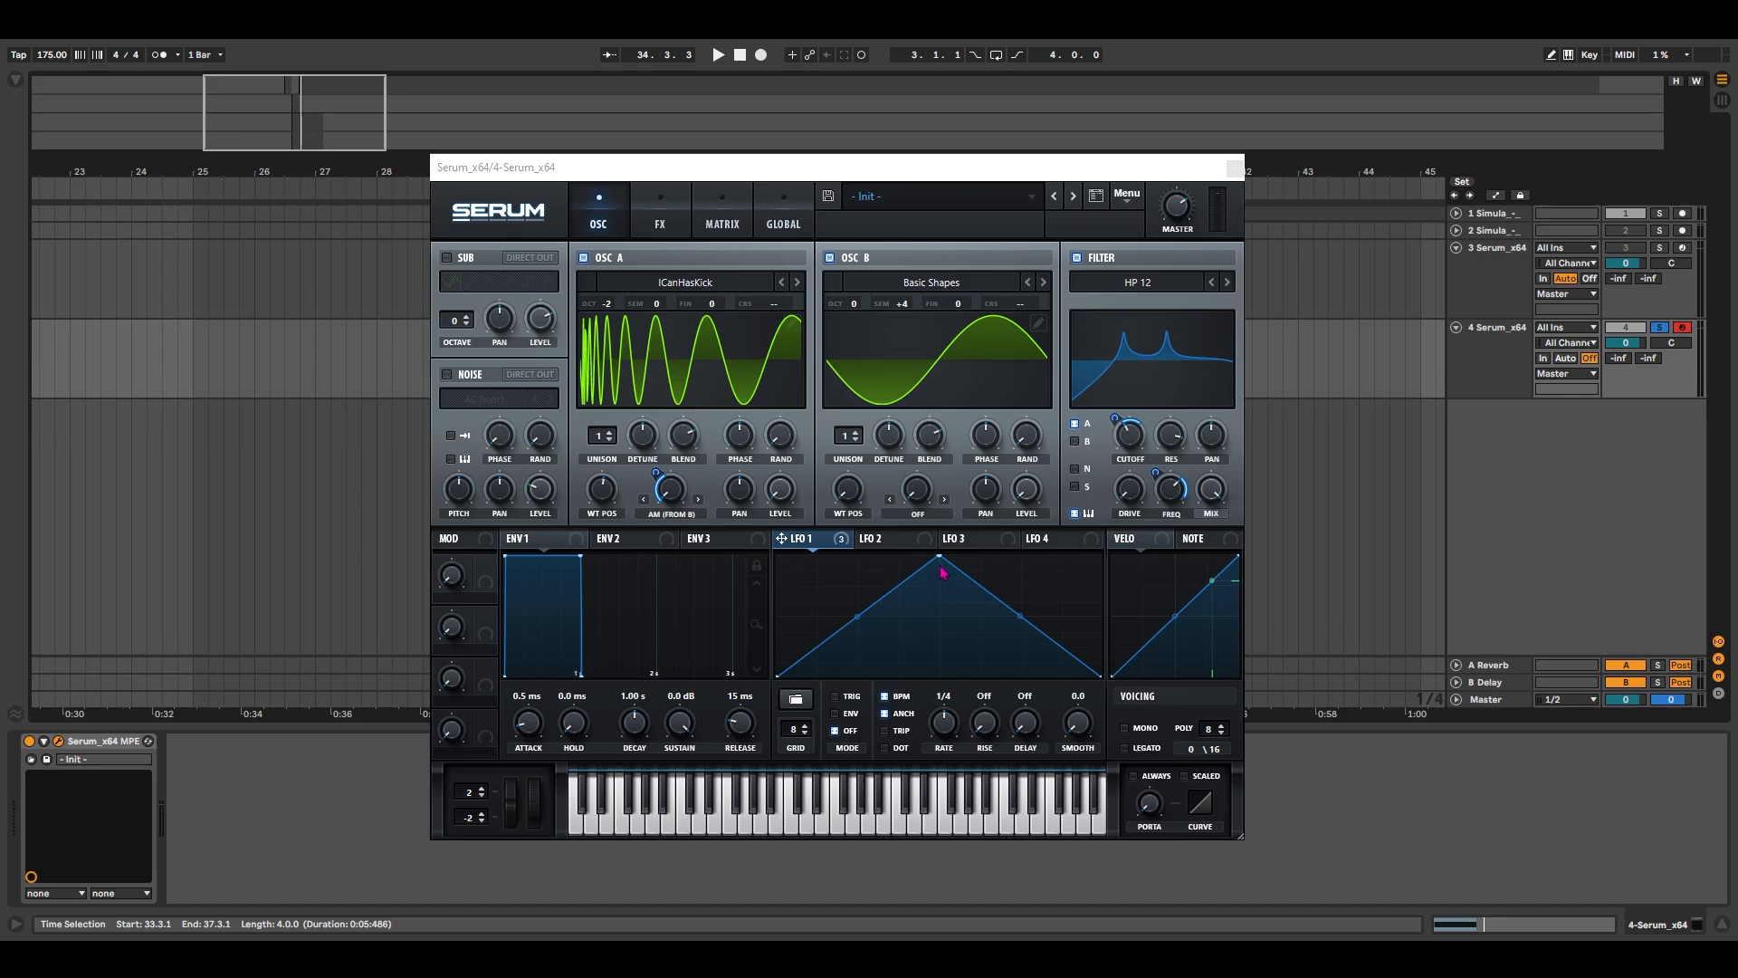
Reshape LFO 1 into a step that rises to full at its midpoint, with a dotted 1/4 rate and Trig mode.
{"action": "left_click_drag", "start_coordinate": [939, 557], "coordinate": [1099, 558]}
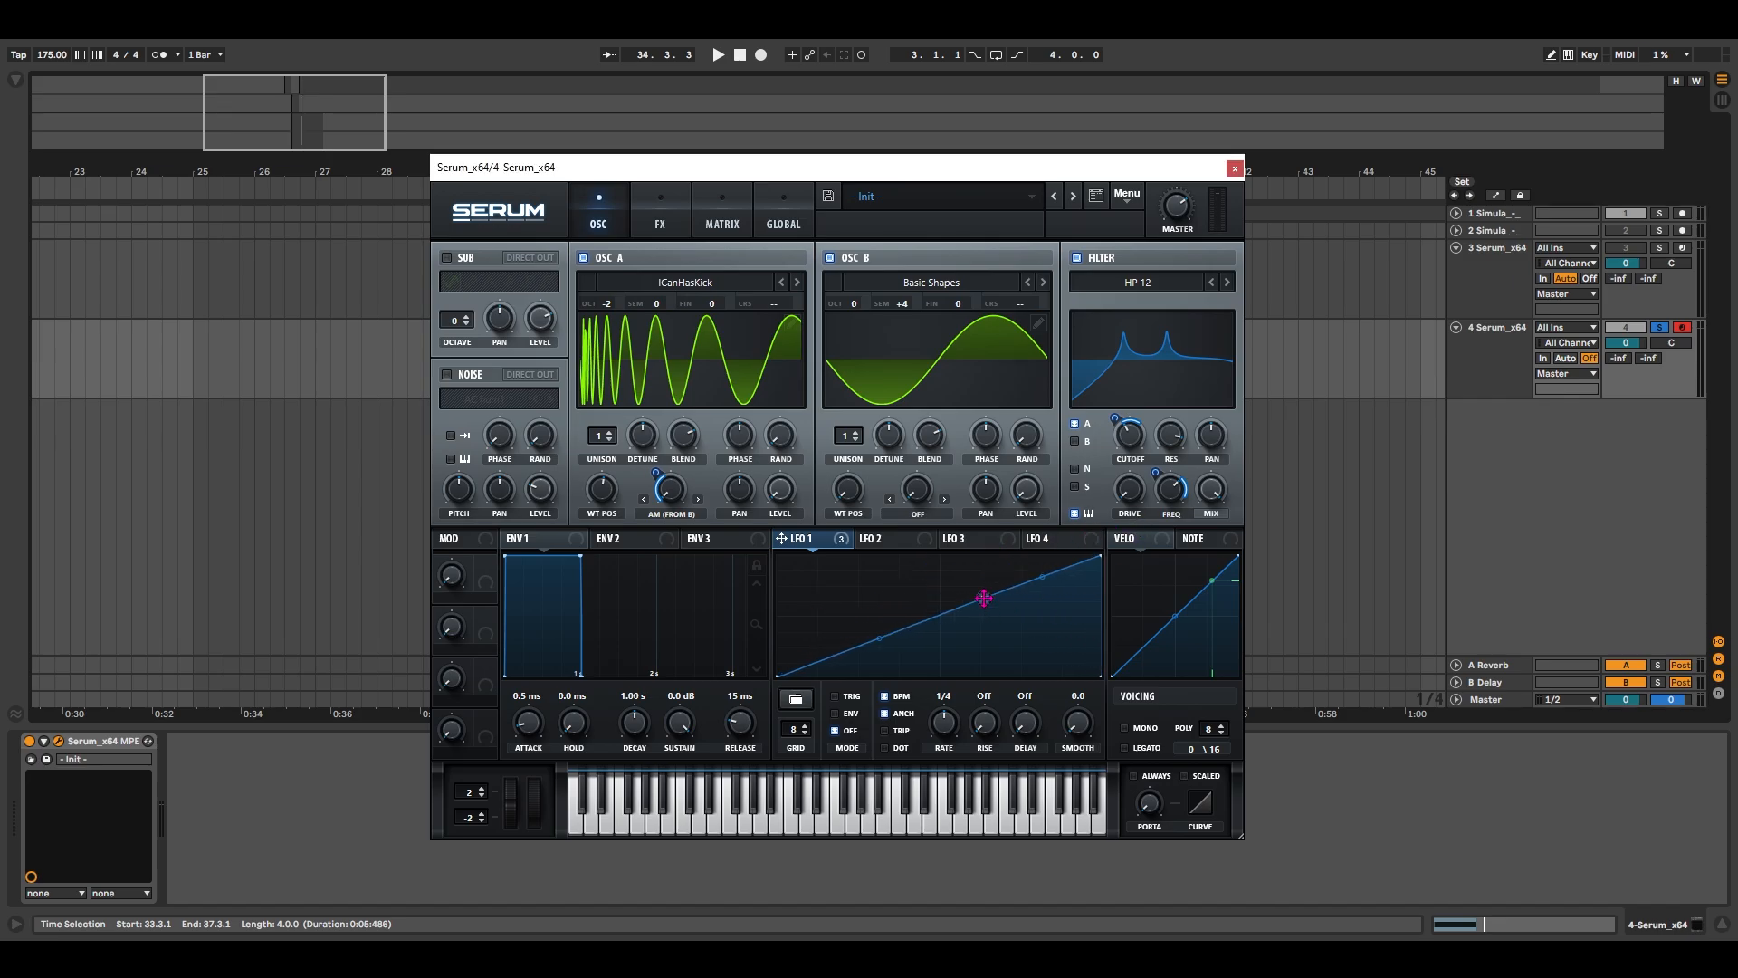
{"action": "left_click_drag", "start_coordinate": [984, 597], "coordinate": [941, 677]}
{"action": "double_click", "coordinate": [885, 591]}
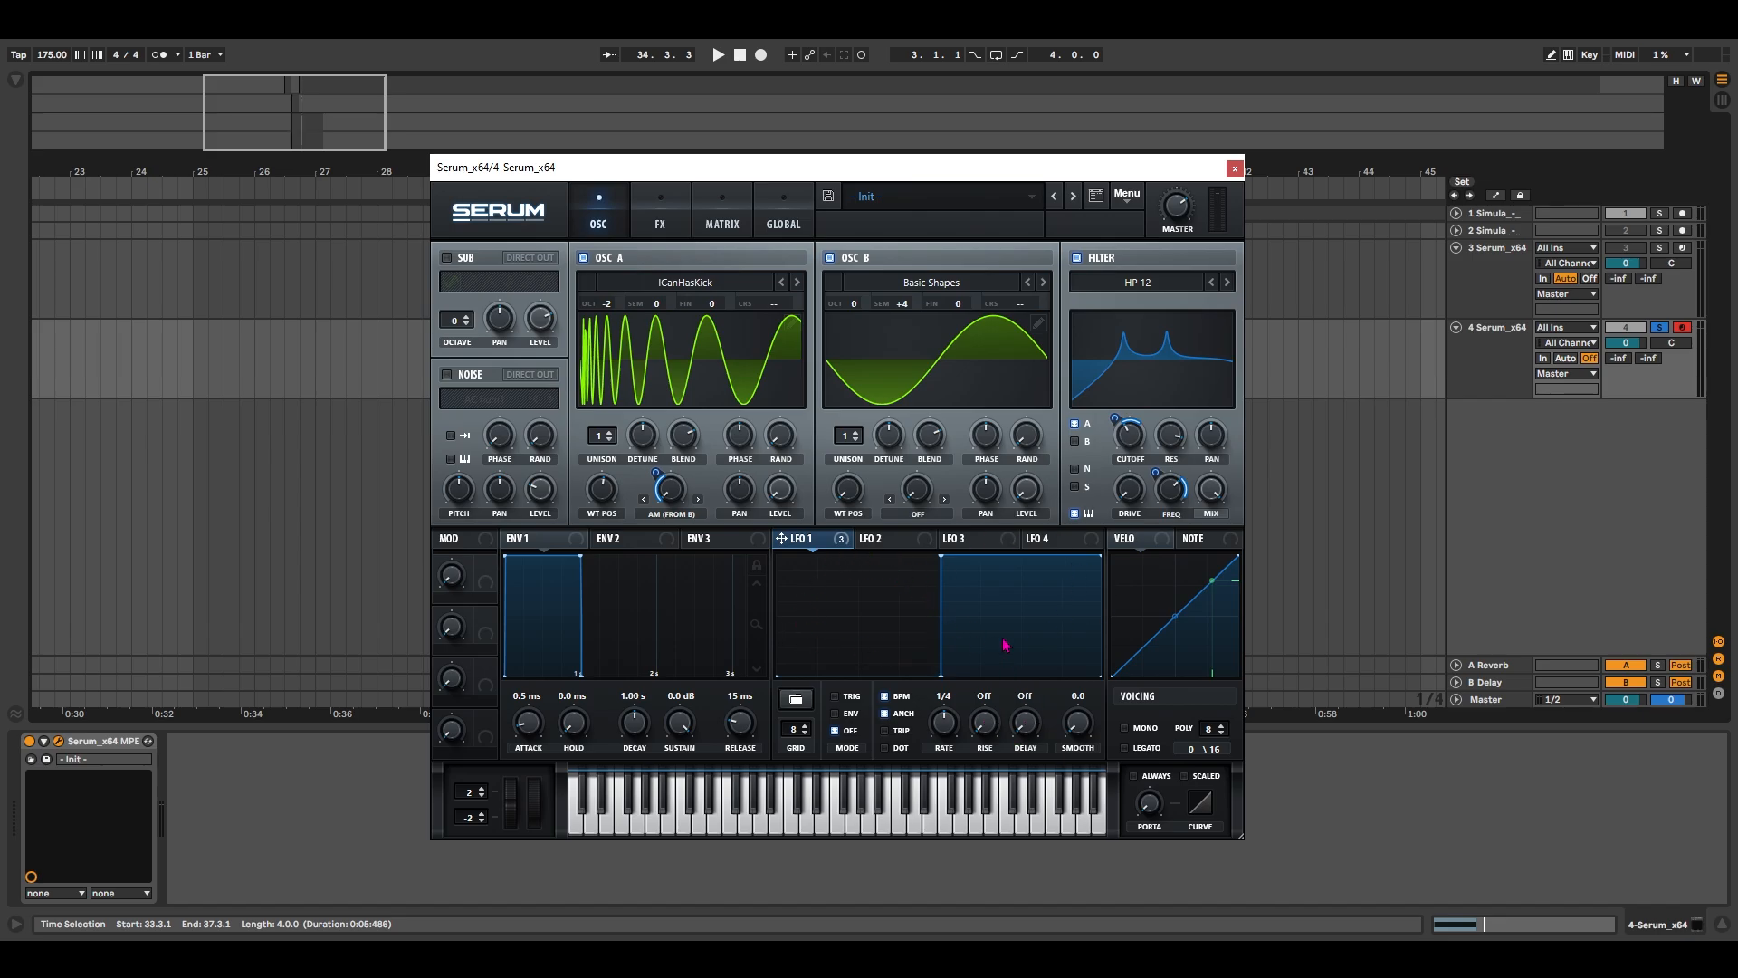
{"action": "left_click", "coordinate": [885, 747]}
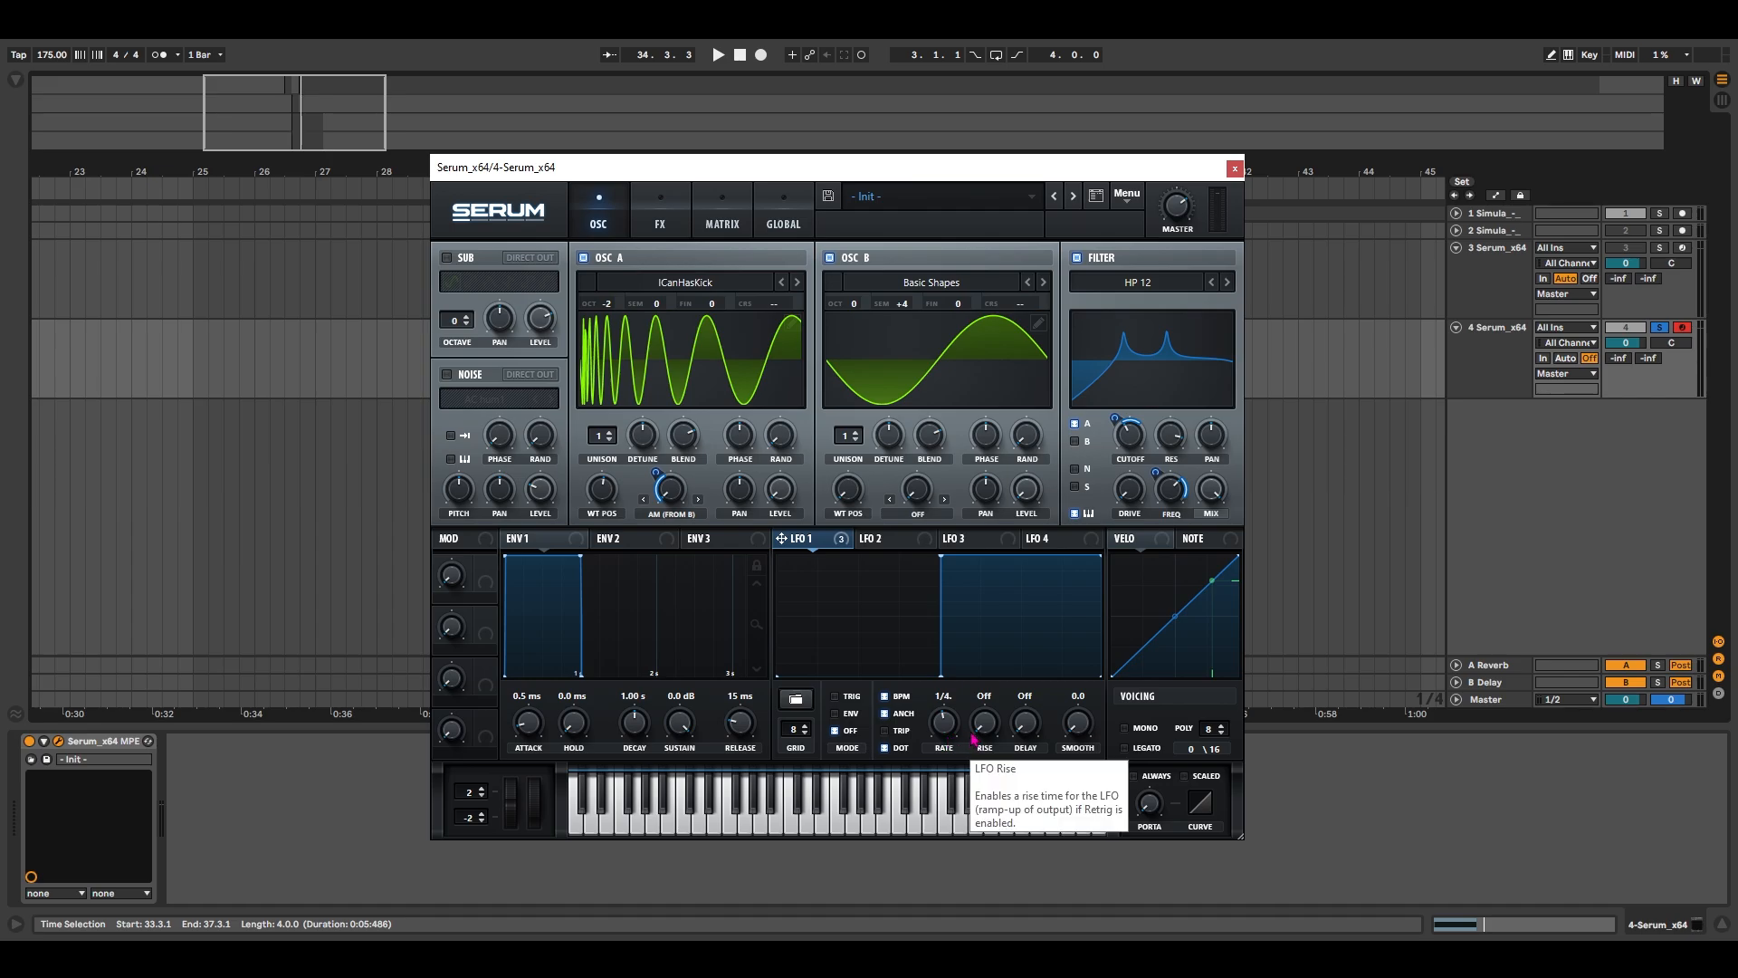
{"action": "left_click", "coordinate": [834, 696]}
Shape LFO 2 into a rounded hump with an earlier peak, outward-bowed slopes and slightly raised end points.
{"action": "left_click", "coordinate": [911, 543]}
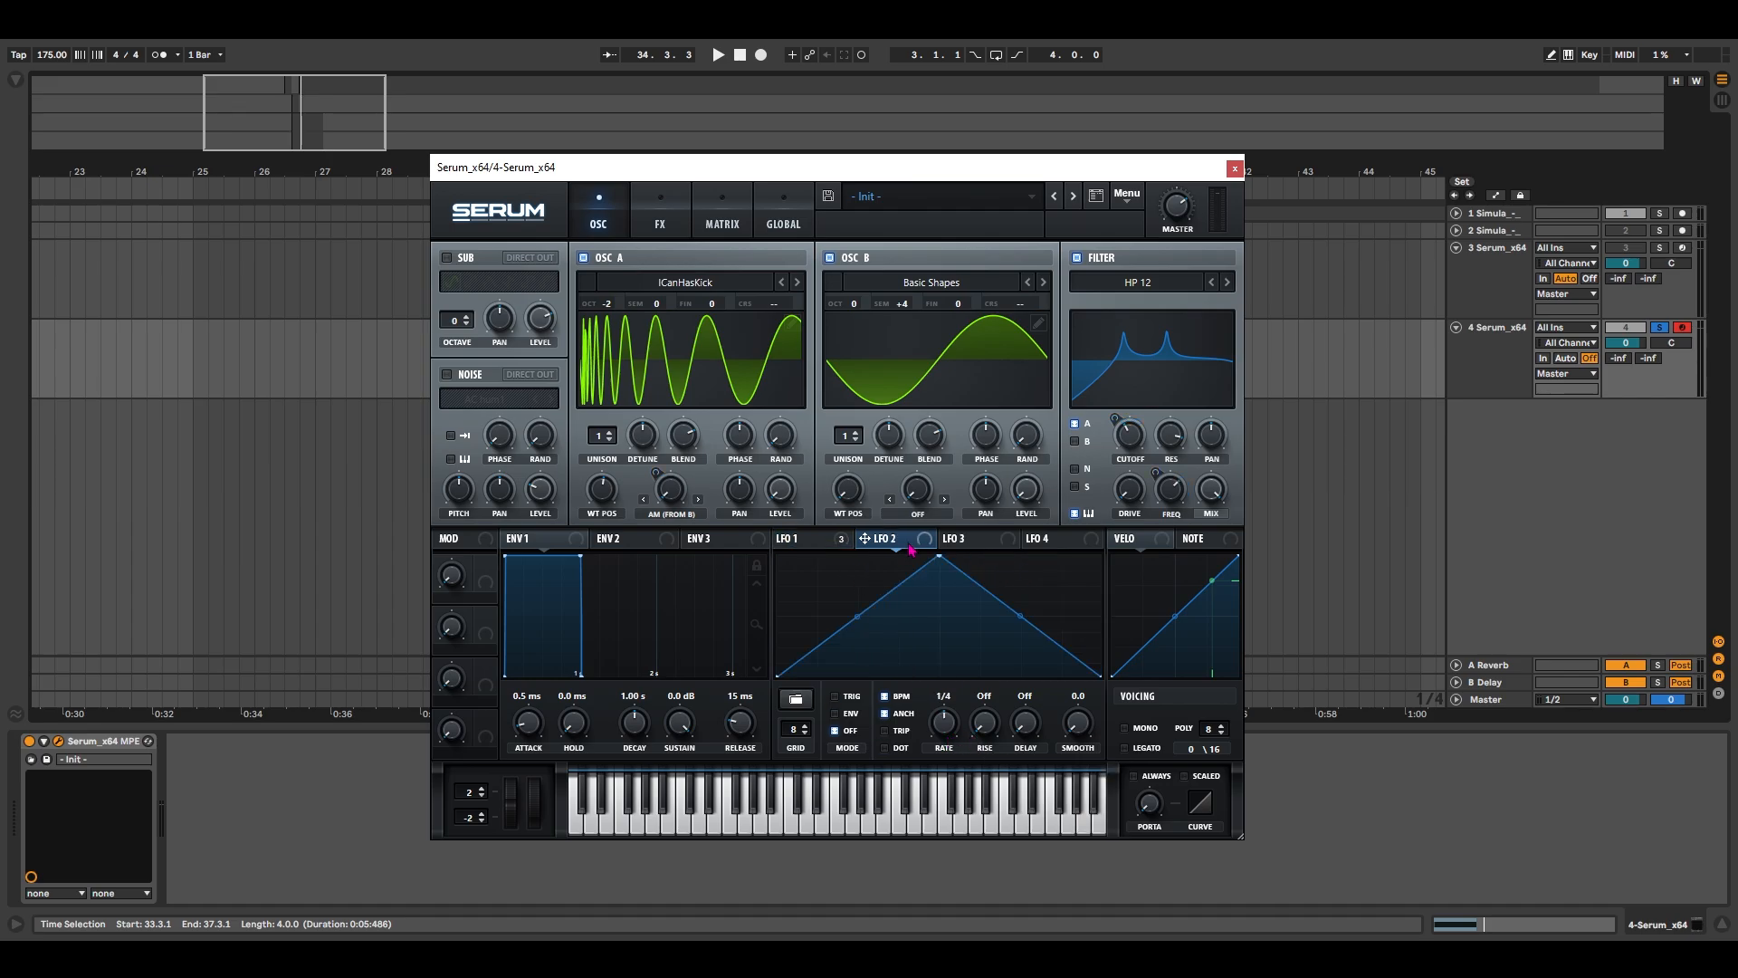
{"action": "left_click_drag", "start_coordinate": [939, 555], "coordinate": [869, 554]}
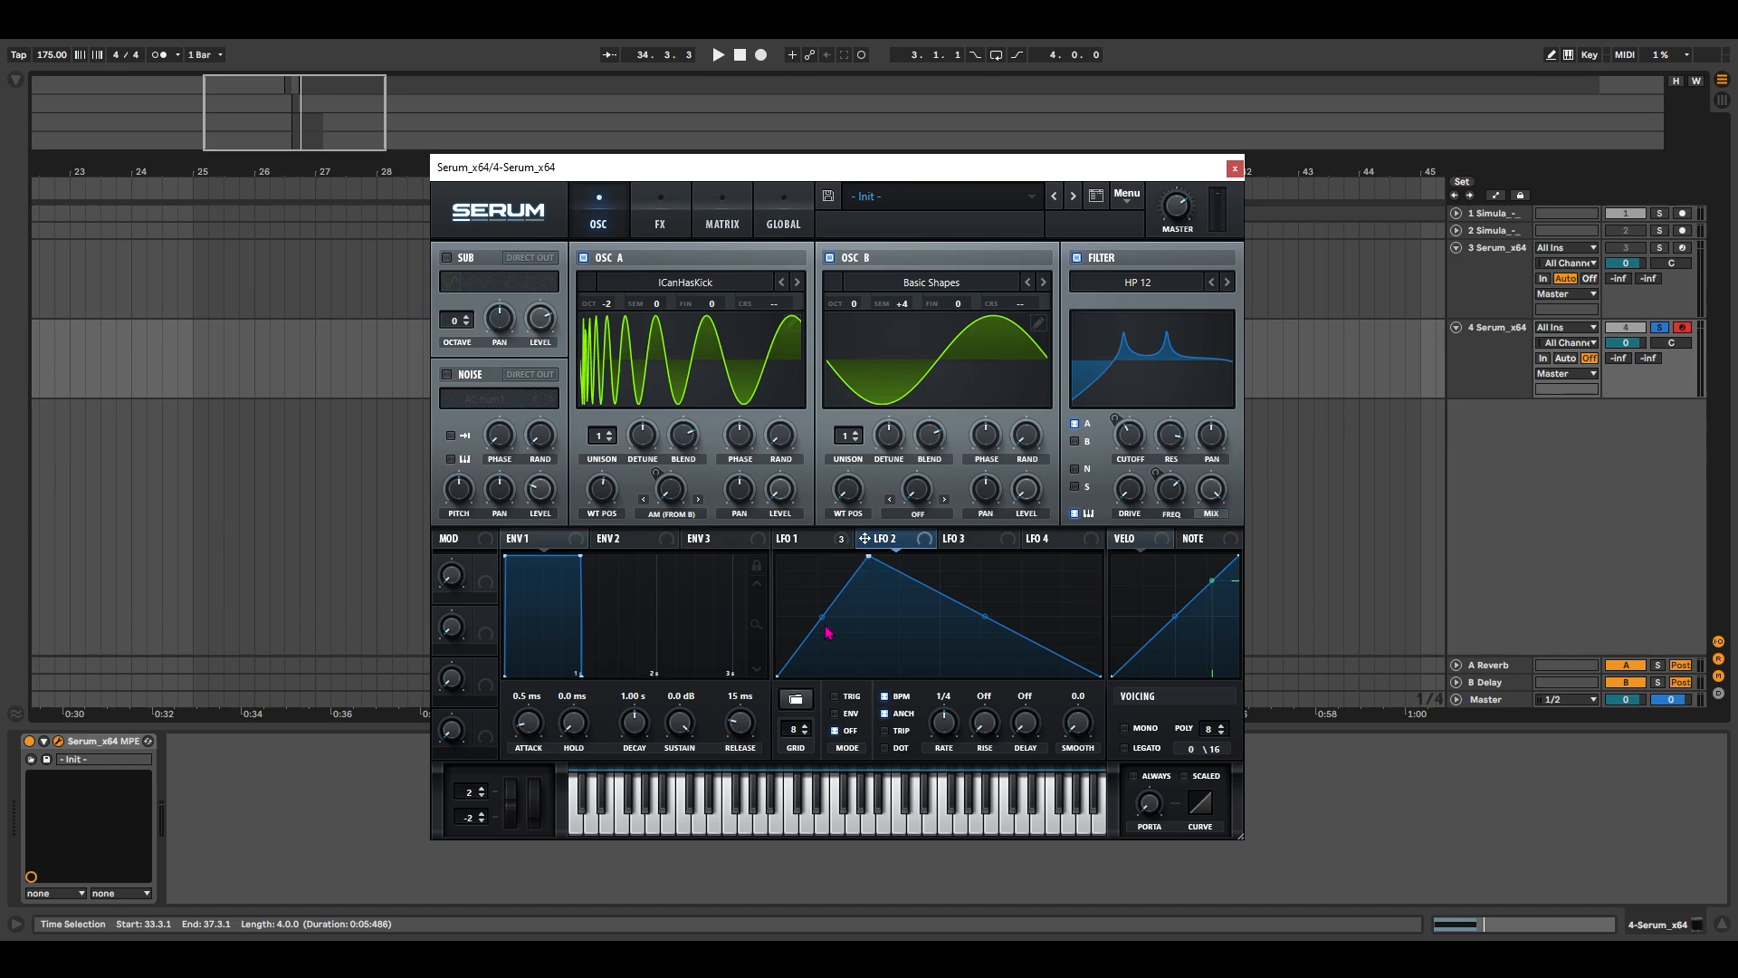
{"action": "left_click_drag", "start_coordinate": [823, 616], "coordinate": [828, 614]}
{"action": "left_click_drag", "start_coordinate": [985, 616], "coordinate": [985, 567]}
{"action": "left_click_drag", "start_coordinate": [1100, 675], "coordinate": [1104, 650]}
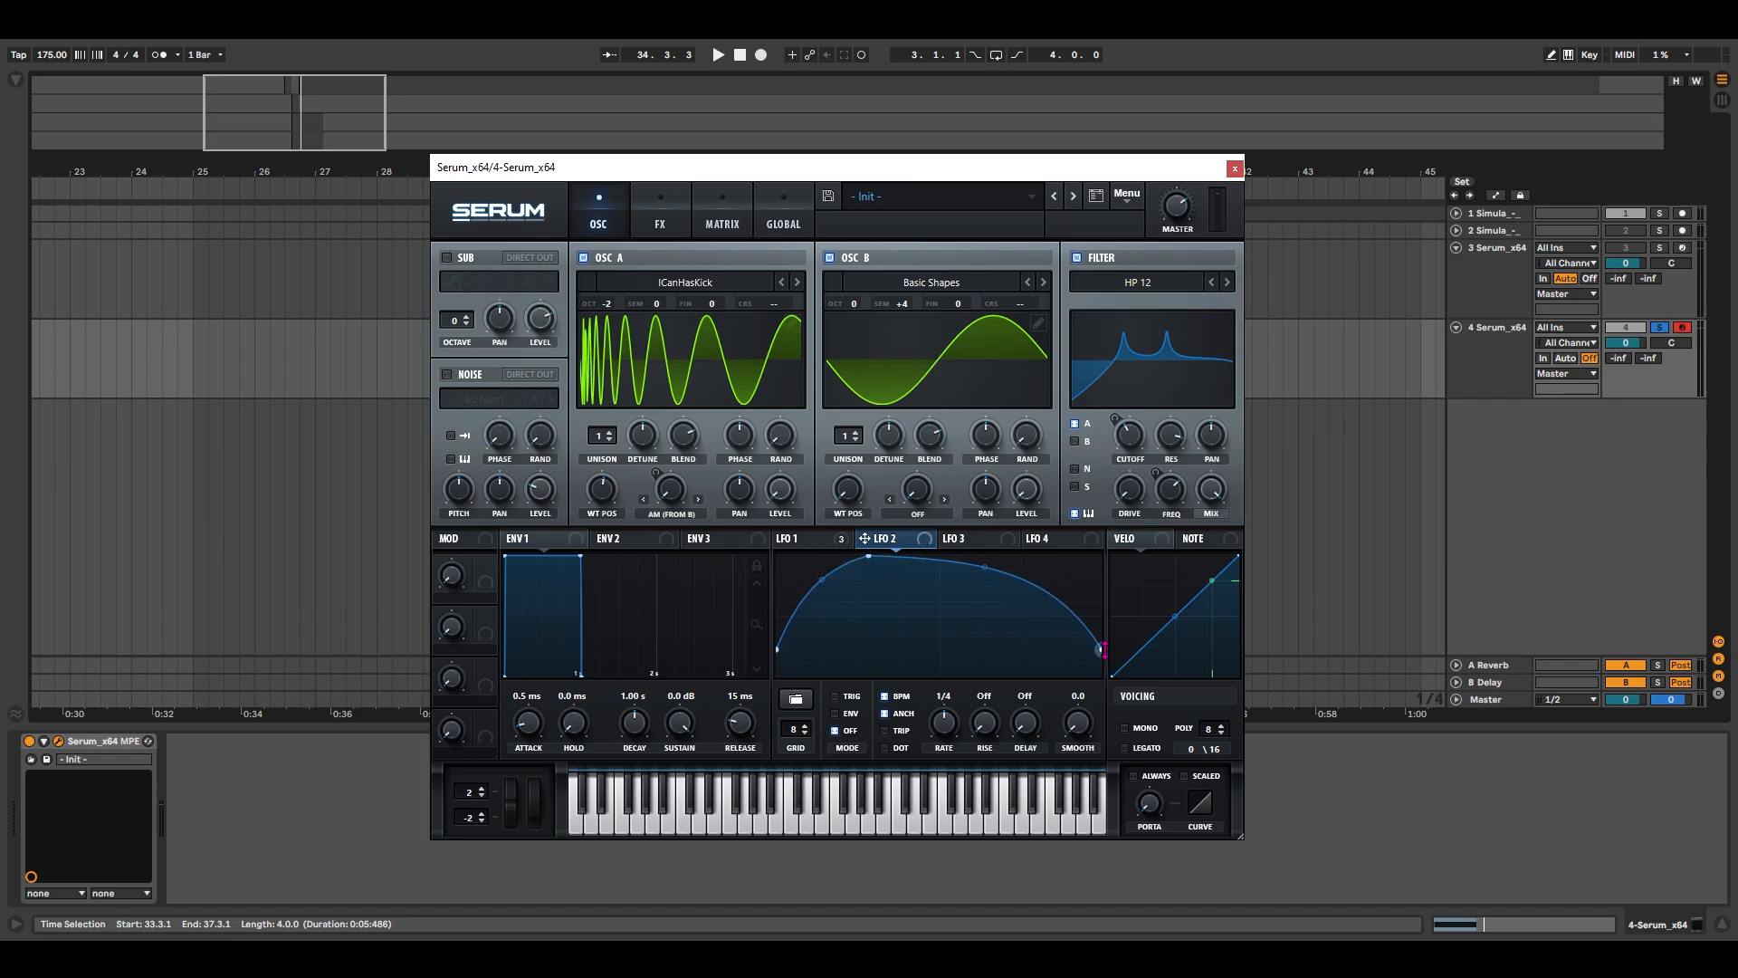
Set LFO 2 to a dotted 1/8 rate in Trig mode and assign it to oscillator B's level.
{"action": "left_click", "coordinate": [884, 748]}
{"action": "left_click_drag", "start_coordinate": [951, 724], "coordinate": [957, 729]}
{"action": "left_click", "coordinate": [852, 698]}
{"action": "left_click_drag", "start_coordinate": [865, 537], "coordinate": [1010, 514]}
Enable the sub oscillator at octave -2 and set its level with LFO 2 modulation.
{"action": "left_click_drag", "start_coordinate": [539, 319], "coordinate": [537, 232]}
{"action": "left_click", "coordinate": [447, 259]}
{"action": "left_click_drag", "start_coordinate": [453, 321], "coordinate": [454, 335]}
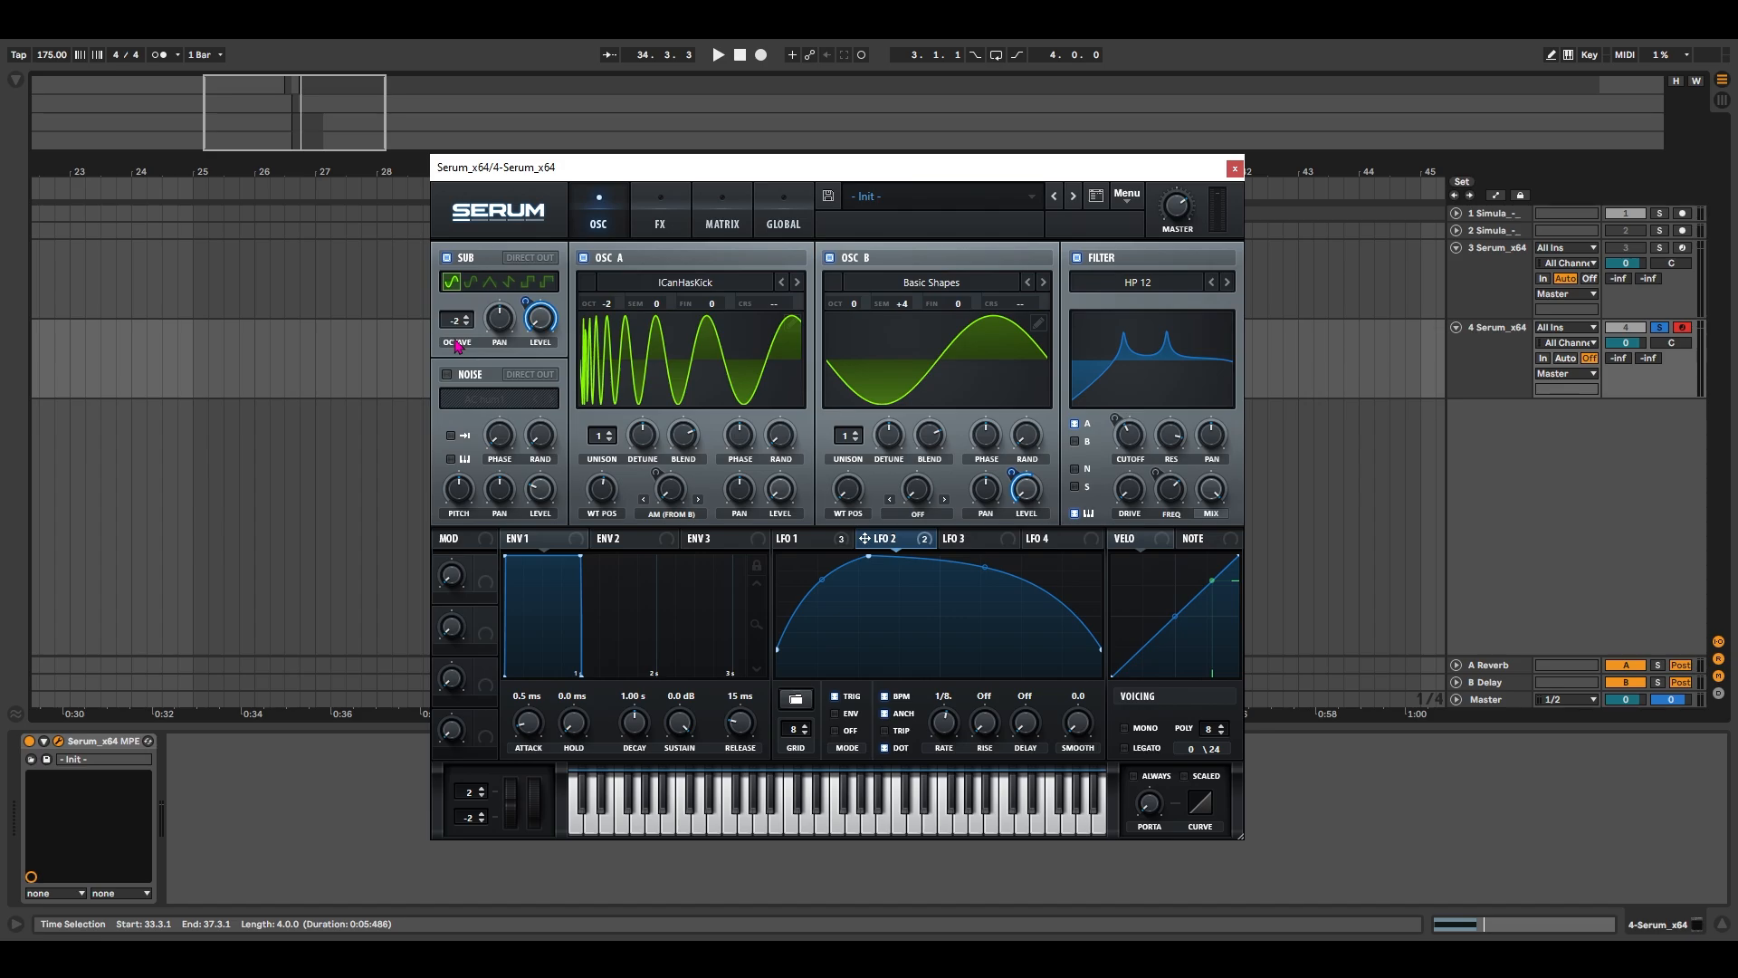
Shape LFO 3 into a peak slightly before the midpoint with both slopes curved inward.
{"action": "left_click", "coordinate": [990, 542]}
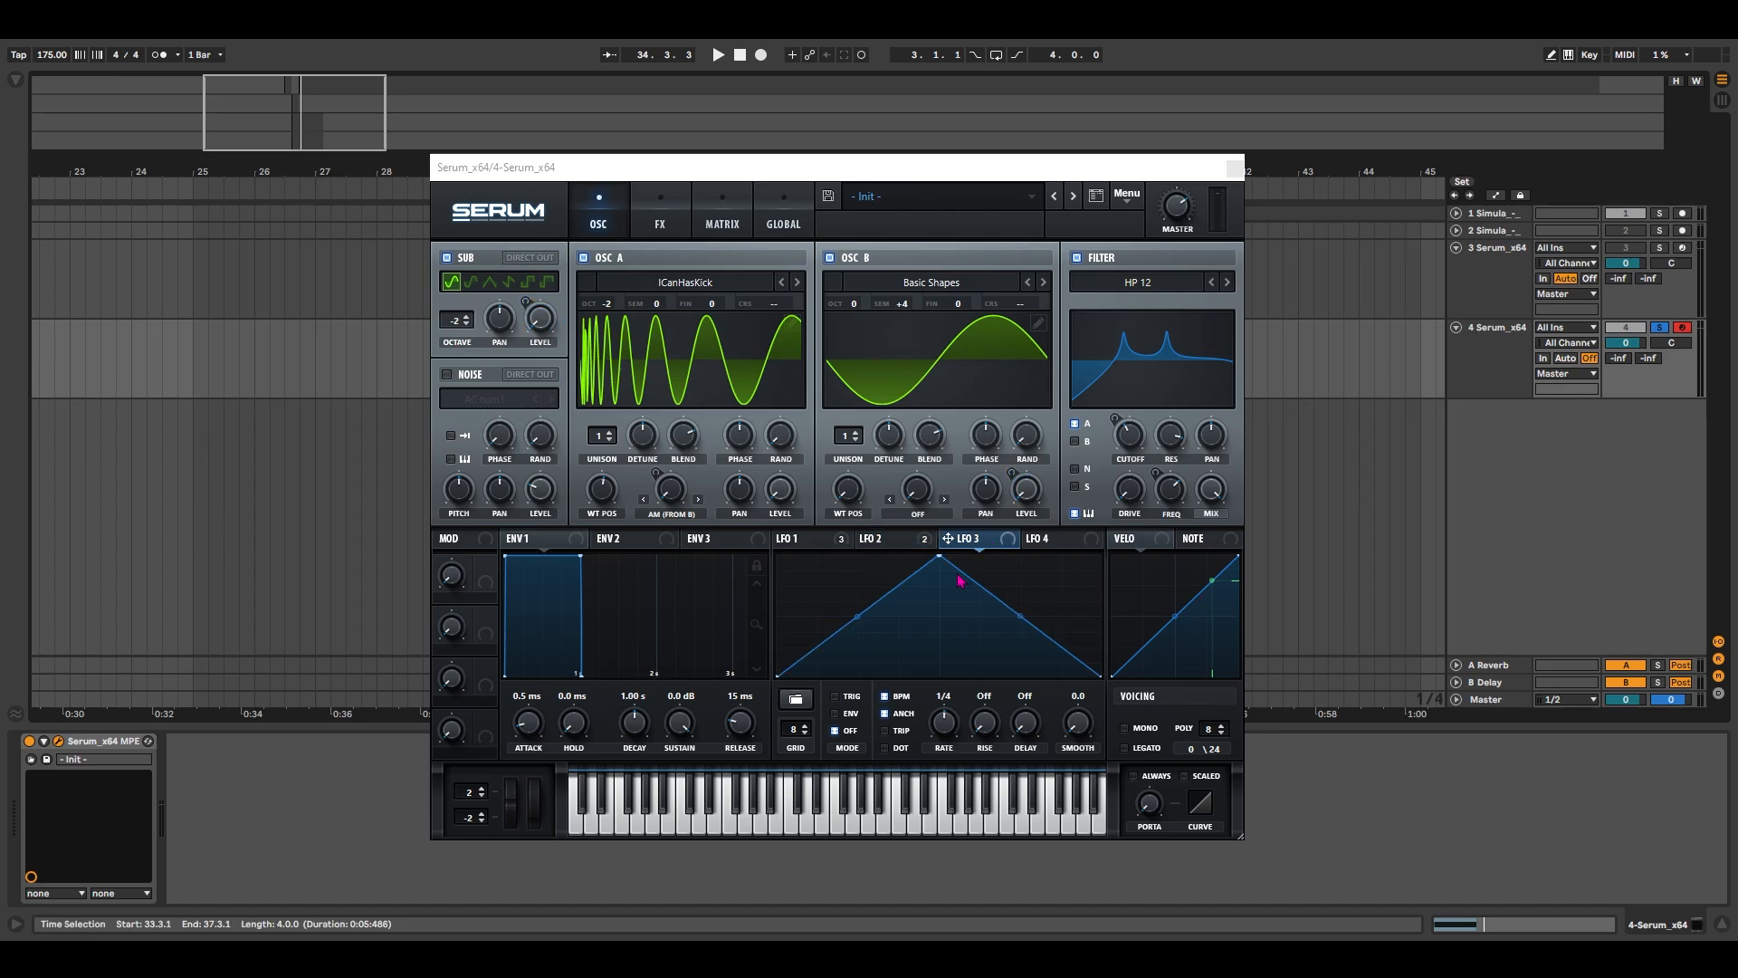
{"action": "left_click_drag", "start_coordinate": [939, 556], "coordinate": [910, 556]}
{"action": "left_click_drag", "start_coordinate": [843, 618], "coordinate": [843, 640]}
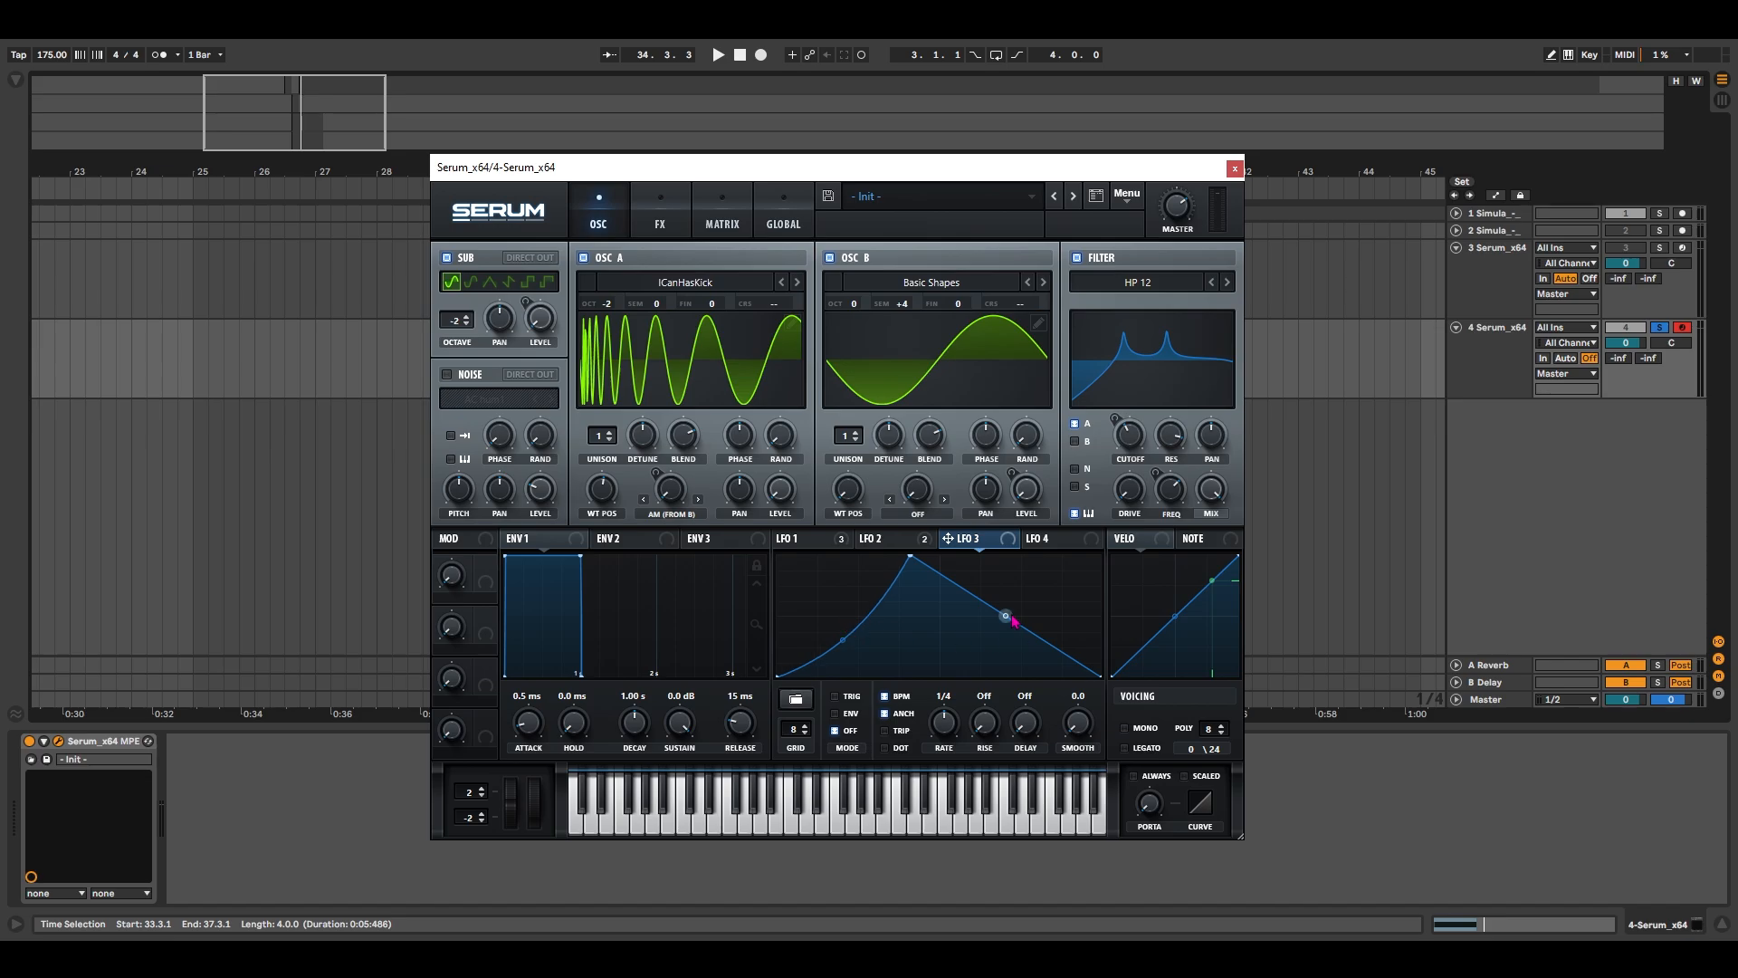
{"action": "left_click_drag", "start_coordinate": [1012, 621], "coordinate": [1011, 615]}
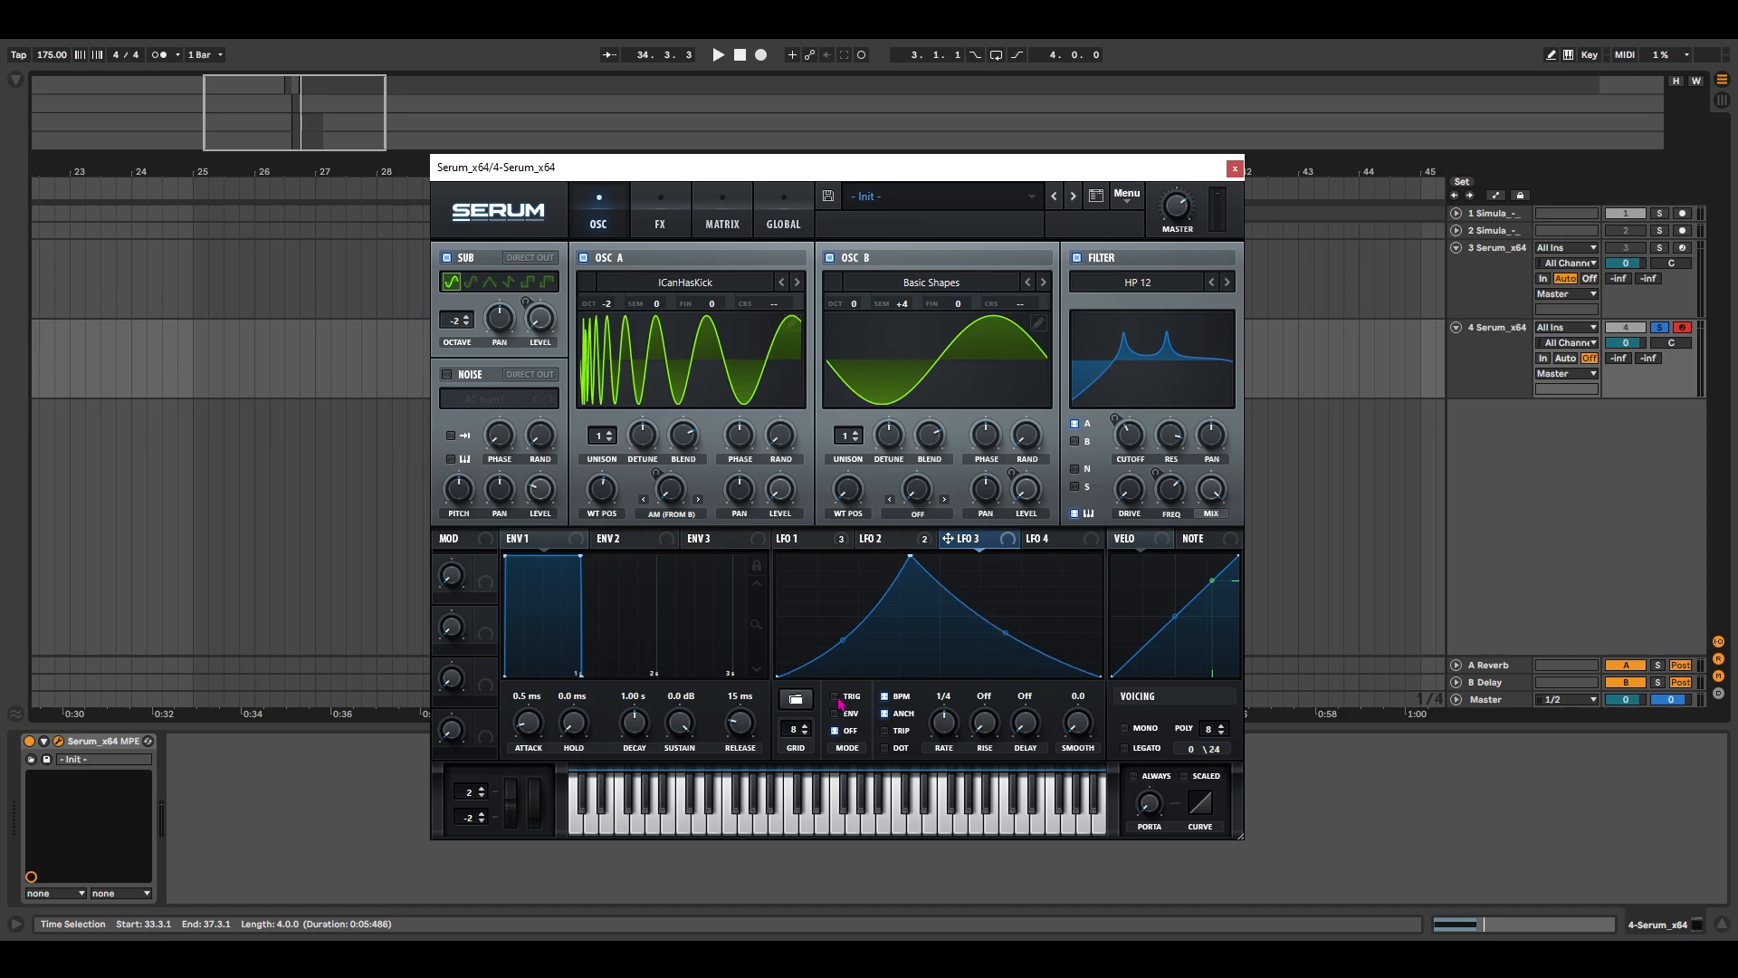
Set LFO 3 to Trig mode with a dotted rate, adjust the rate, and assign it to an oscillator control.
{"action": "left_click", "coordinate": [835, 696]}
{"action": "left_click", "coordinate": [884, 748]}
{"action": "left_click_drag", "start_coordinate": [942, 722], "coordinate": [940, 726]}
{"action": "left_click_drag", "start_coordinate": [989, 542], "coordinate": [866, 527]}
Add the Distortion and Compressor effects, placing the compressor directly after the distortion in the chain.
{"action": "left_click", "coordinate": [801, 538]}
{"action": "left_click", "coordinate": [656, 223]}
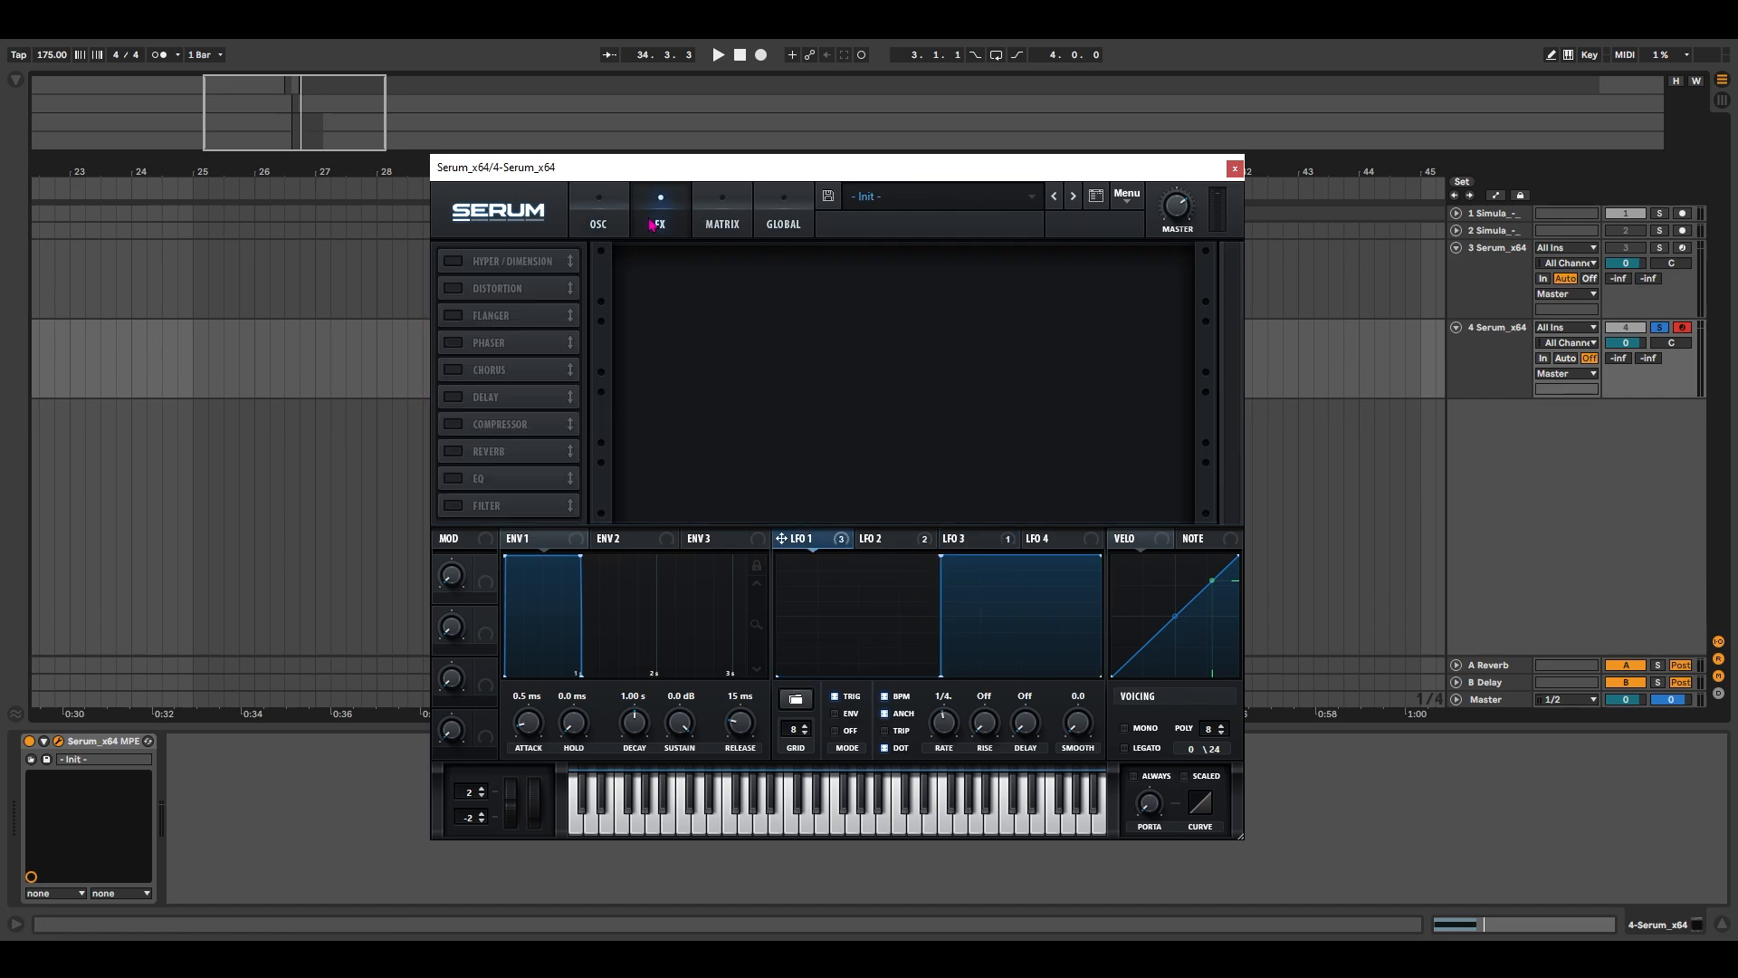
{"action": "left_click", "coordinate": [460, 291]}
{"action": "left_click", "coordinate": [521, 425]}
{"action": "left_click_drag", "start_coordinate": [522, 427], "coordinate": [522, 286]}
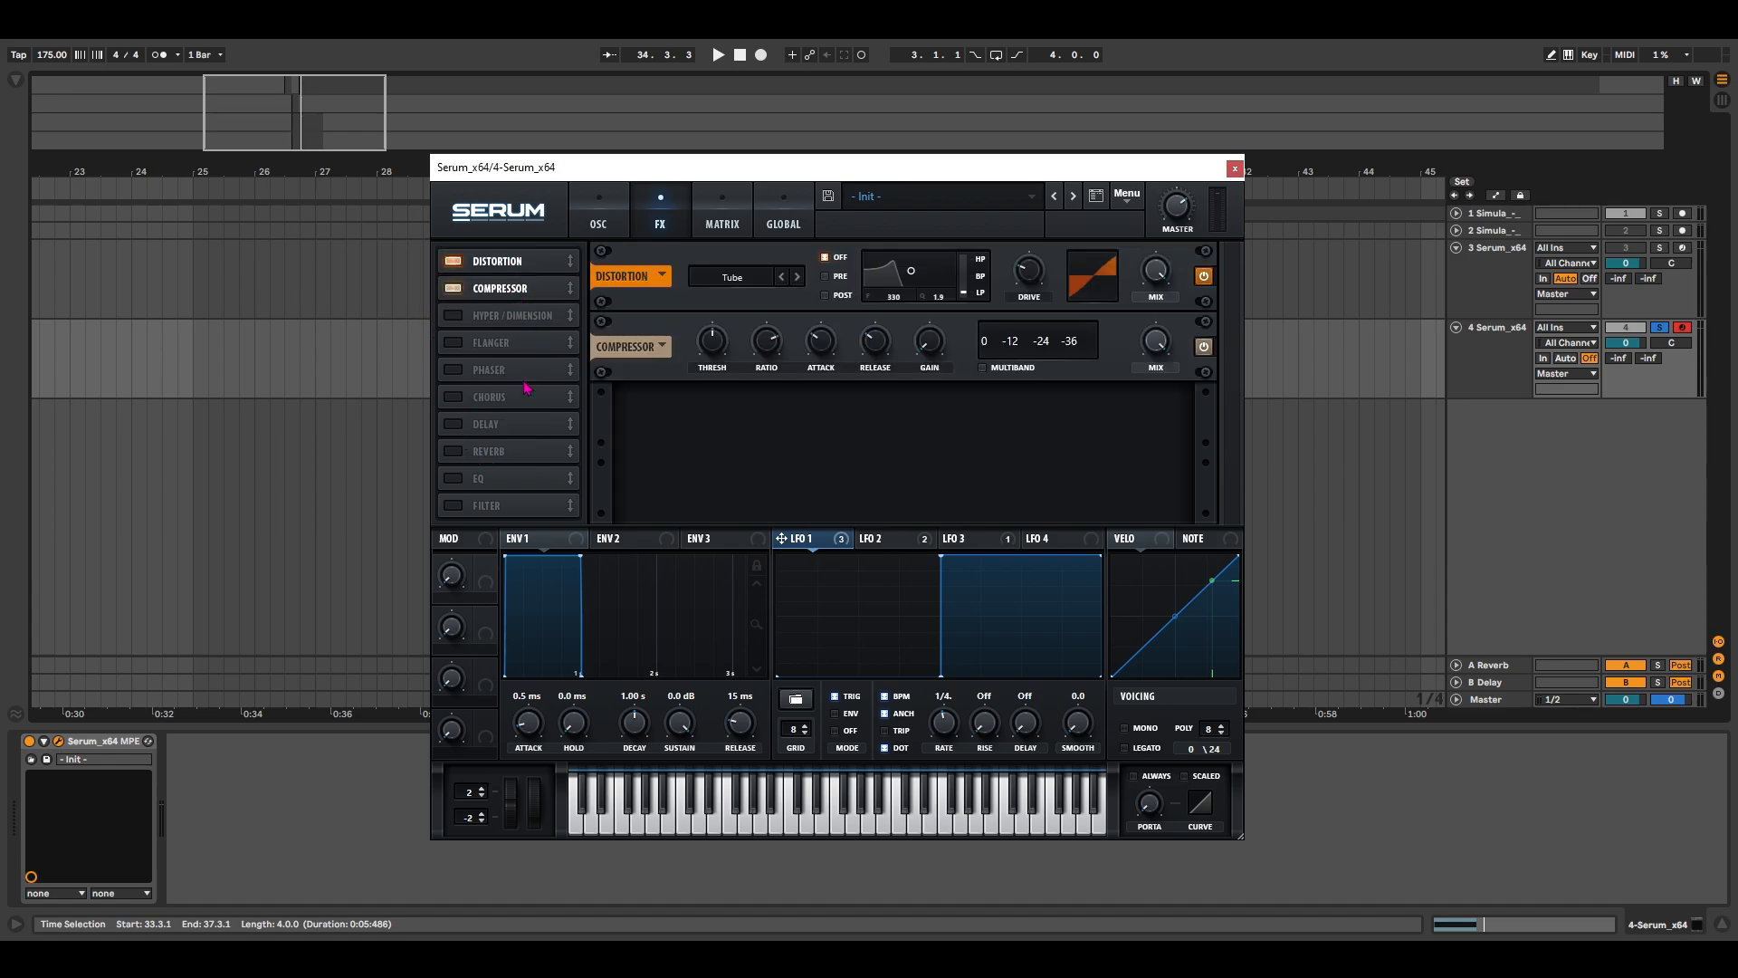
Add an EQ directly after the compressor and enable the Reverb effect.
{"action": "left_click", "coordinate": [451, 478]}
{"action": "left_click_drag", "start_coordinate": [541, 478], "coordinate": [539, 313]}
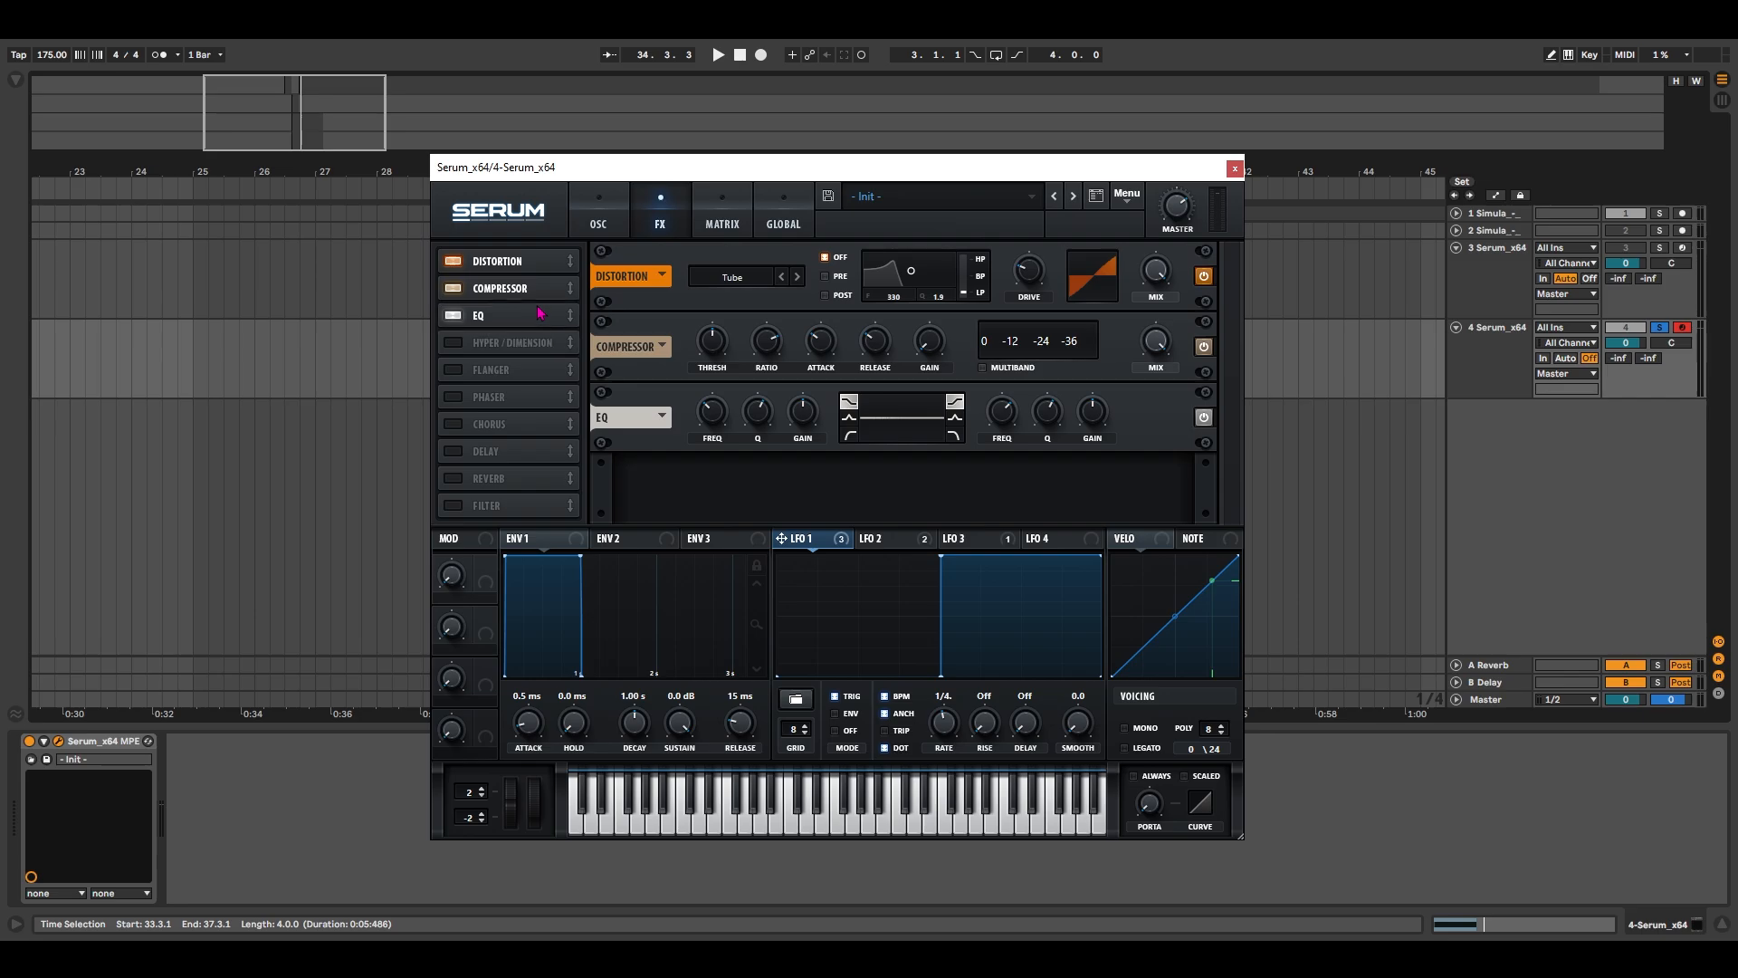
{"action": "left_click", "coordinate": [452, 480]}
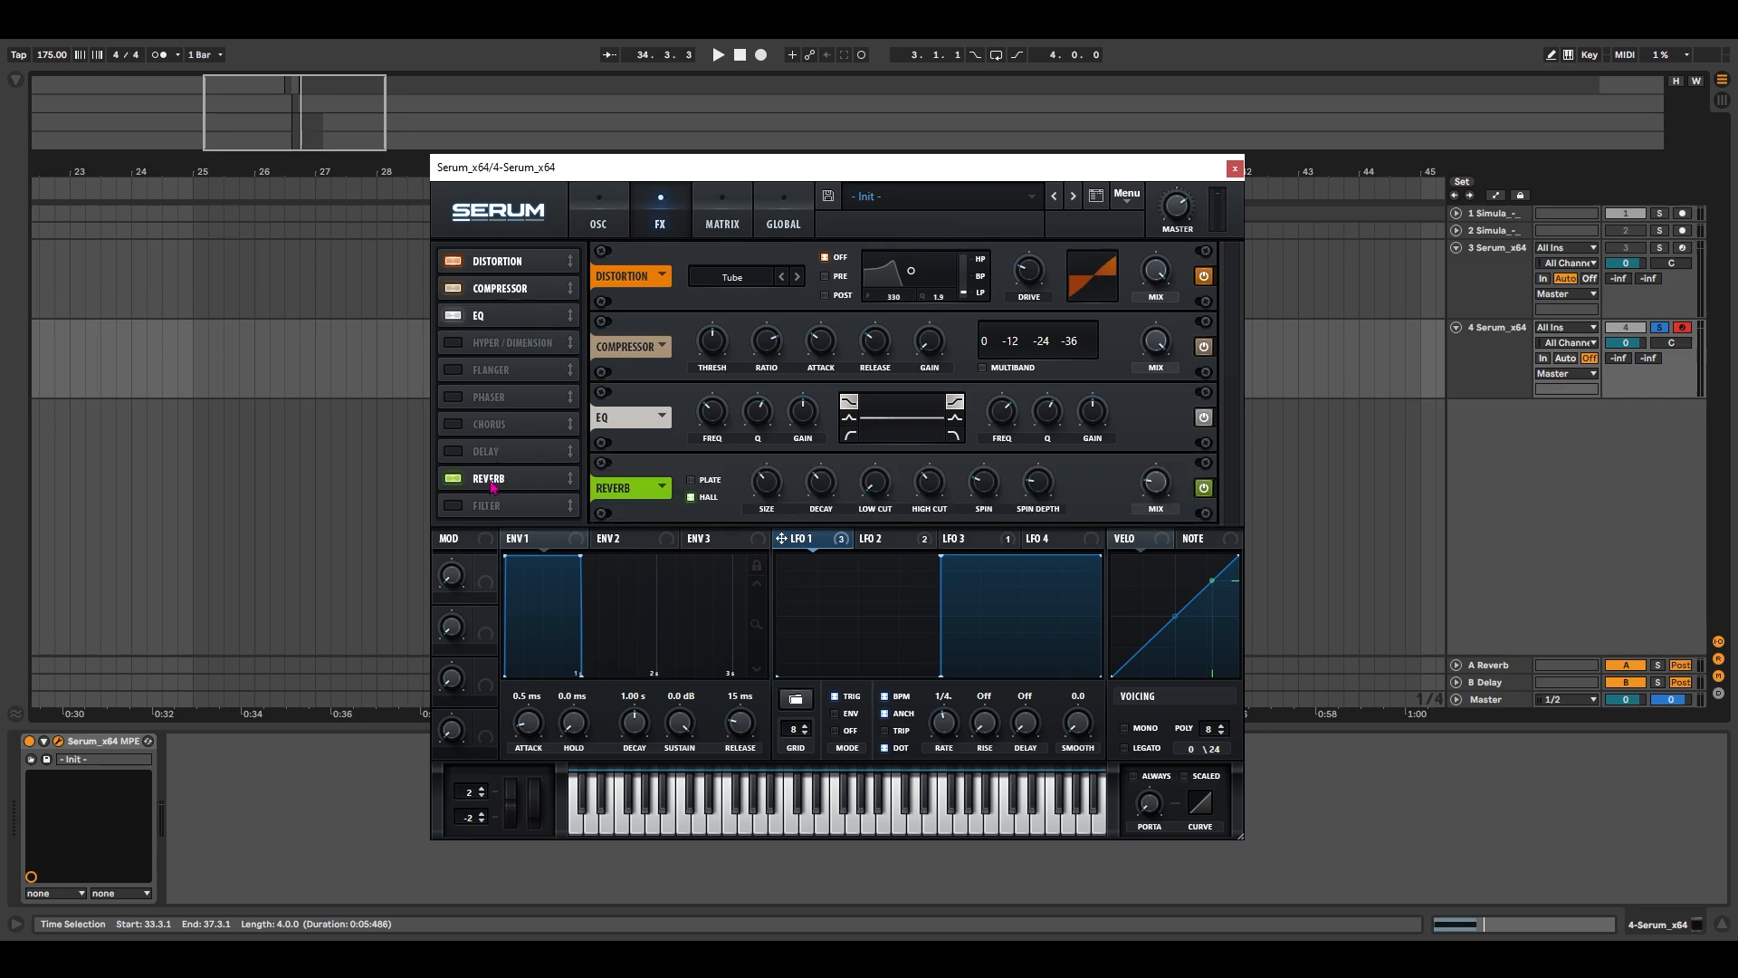
Move the Reverb directly after the EQ, enable the Filter effect, and place it directly after the Reverb.
{"action": "left_click_drag", "start_coordinate": [455, 478], "coordinate": [458, 342]}
{"action": "left_click", "coordinate": [453, 506]}
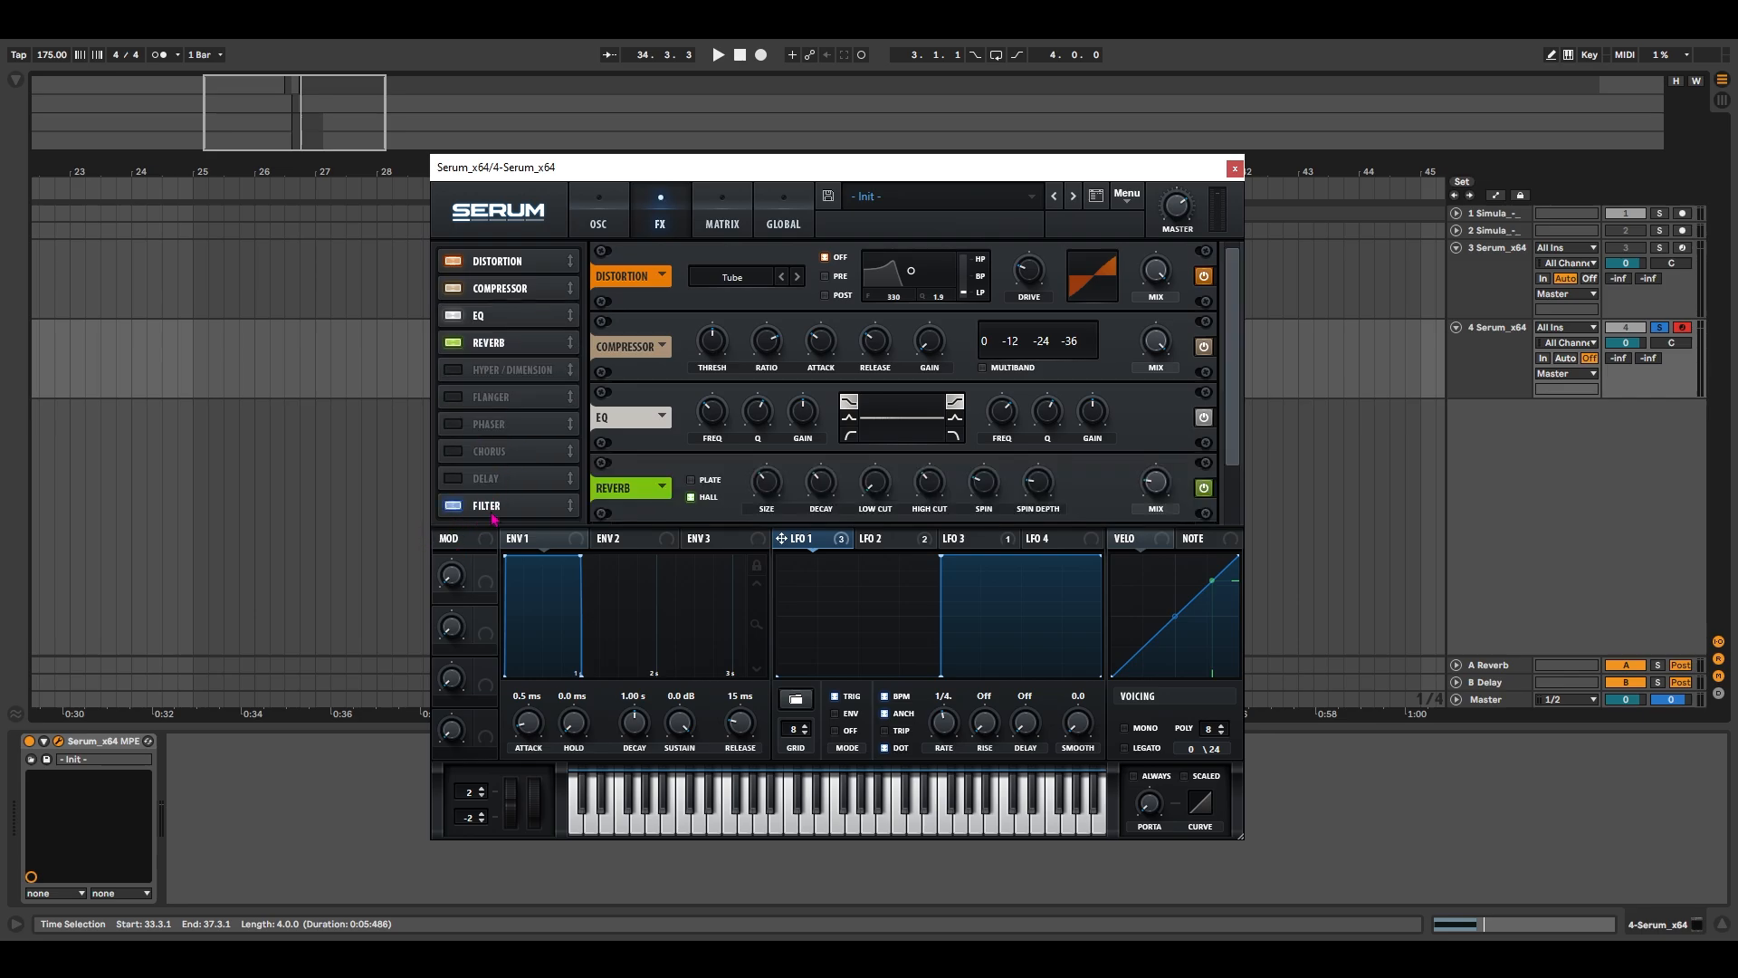
{"action": "left_click_drag", "start_coordinate": [491, 507], "coordinate": [516, 370]}
{"action": "left_click", "coordinate": [516, 267]}
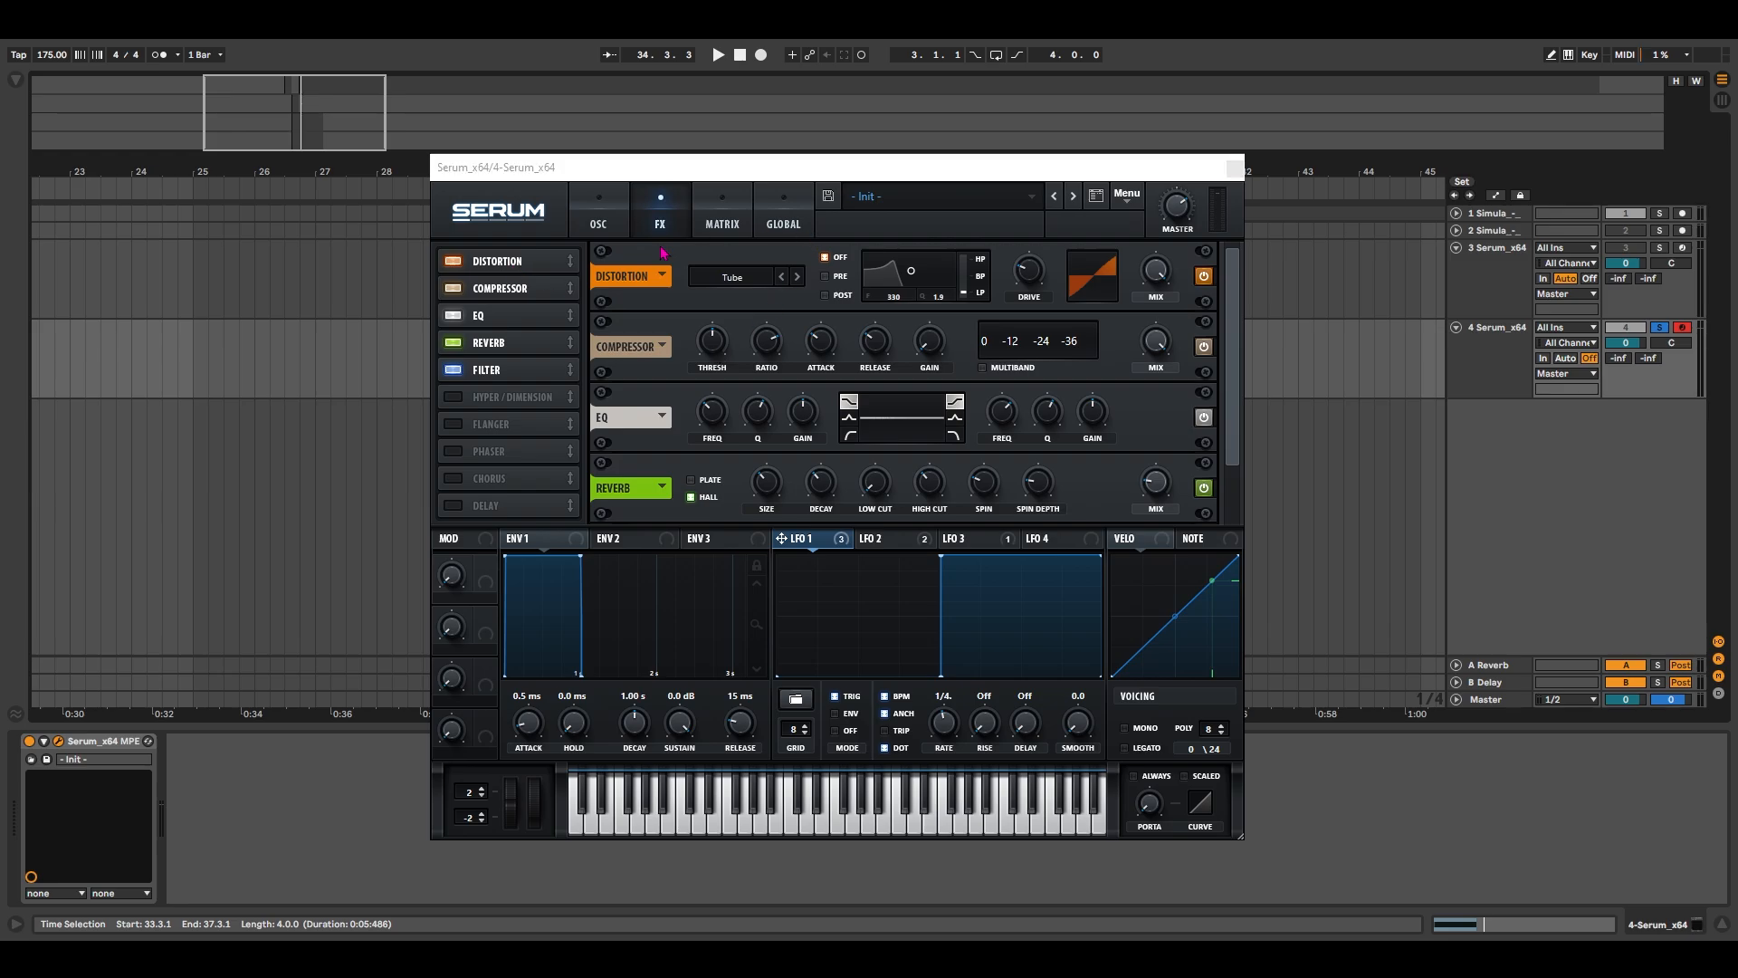
Switch the distortion's filter to Post, set its frequency to 1661 and Q to 0.1, and adjust the drive slightly.
{"action": "left_click", "coordinate": [825, 296]}
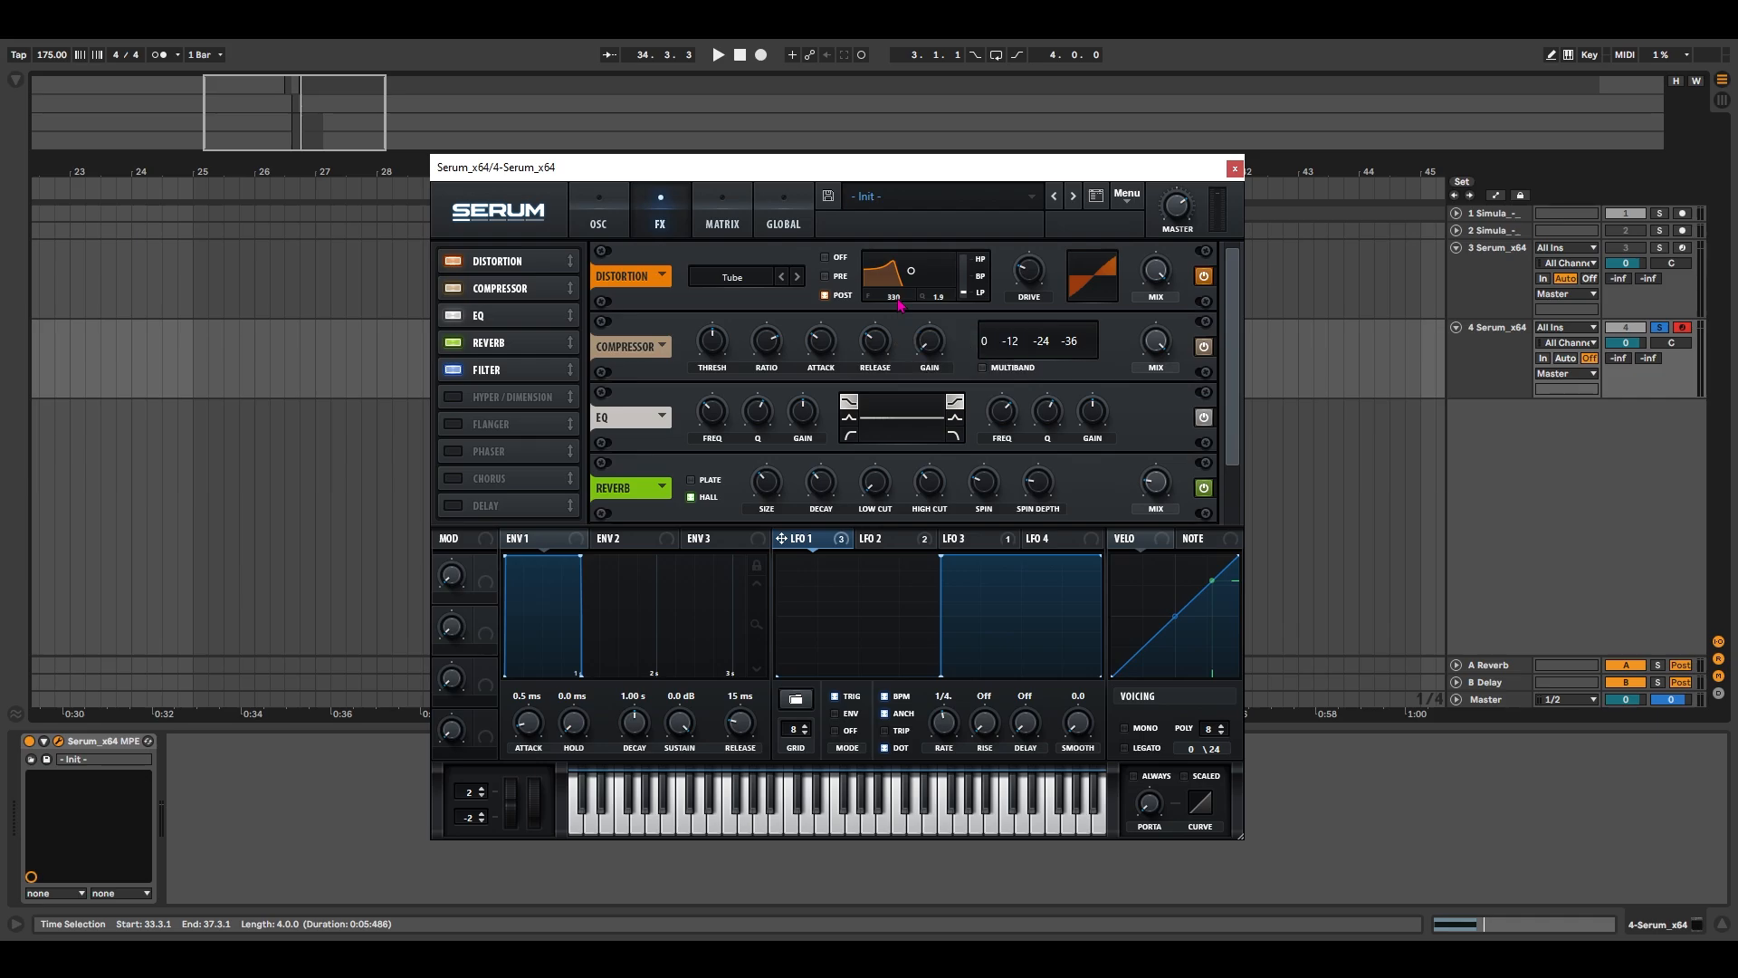
{"action": "scroll", "coordinate": [899, 303], "scroll_direction": "up", "scroll_amount": 10}
{"action": "double_click", "coordinate": [938, 296]}
{"action": "type", "text": "0.1"}
{"action": "key", "text": "Return"}
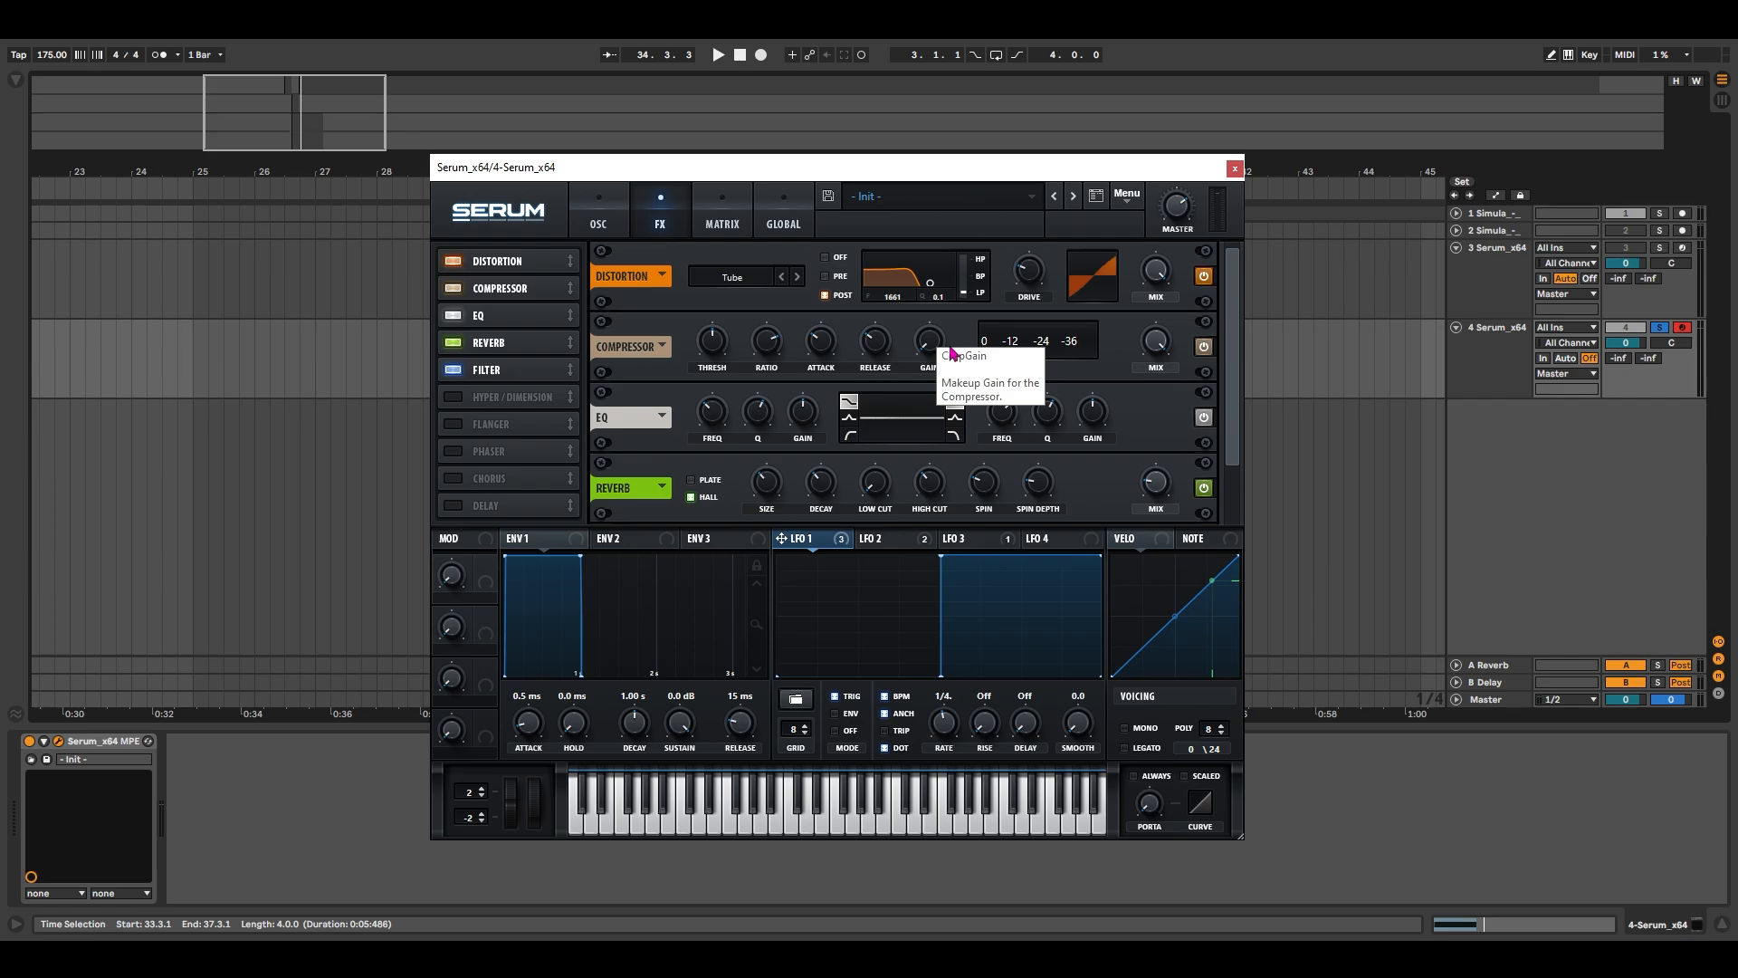
{"action": "left_click_drag", "start_coordinate": [965, 292], "coordinate": [970, 293]}
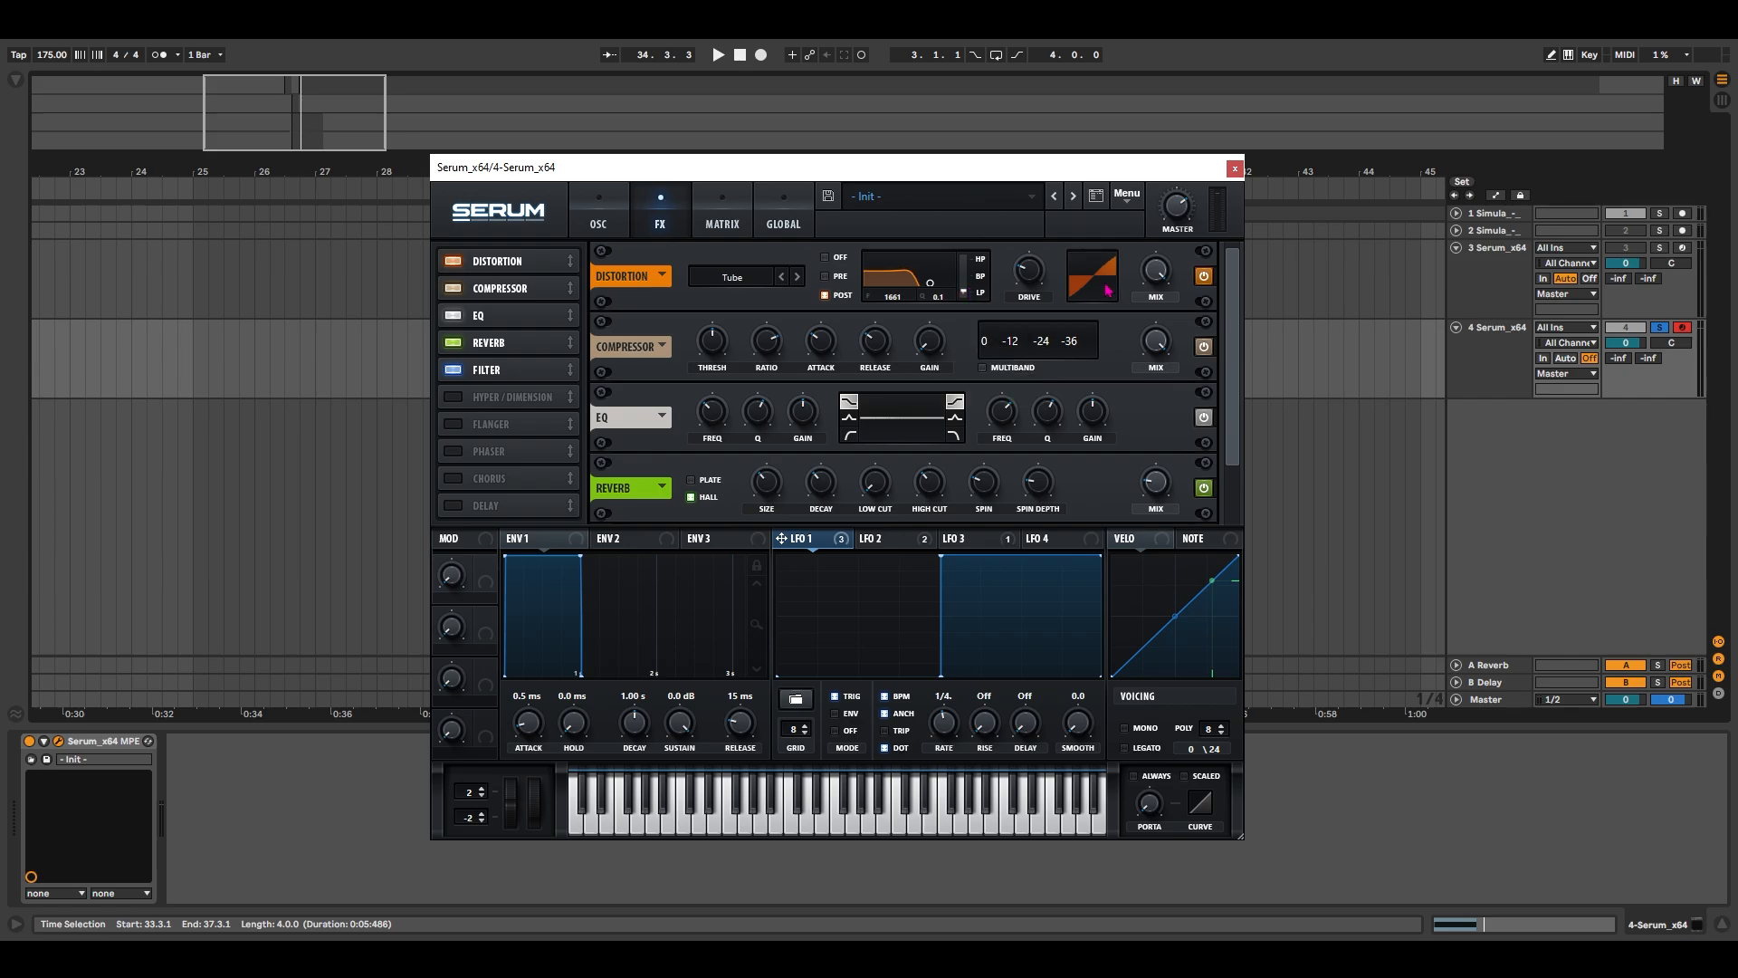
{"action": "mouse_move", "coordinate": [1048, 247]}
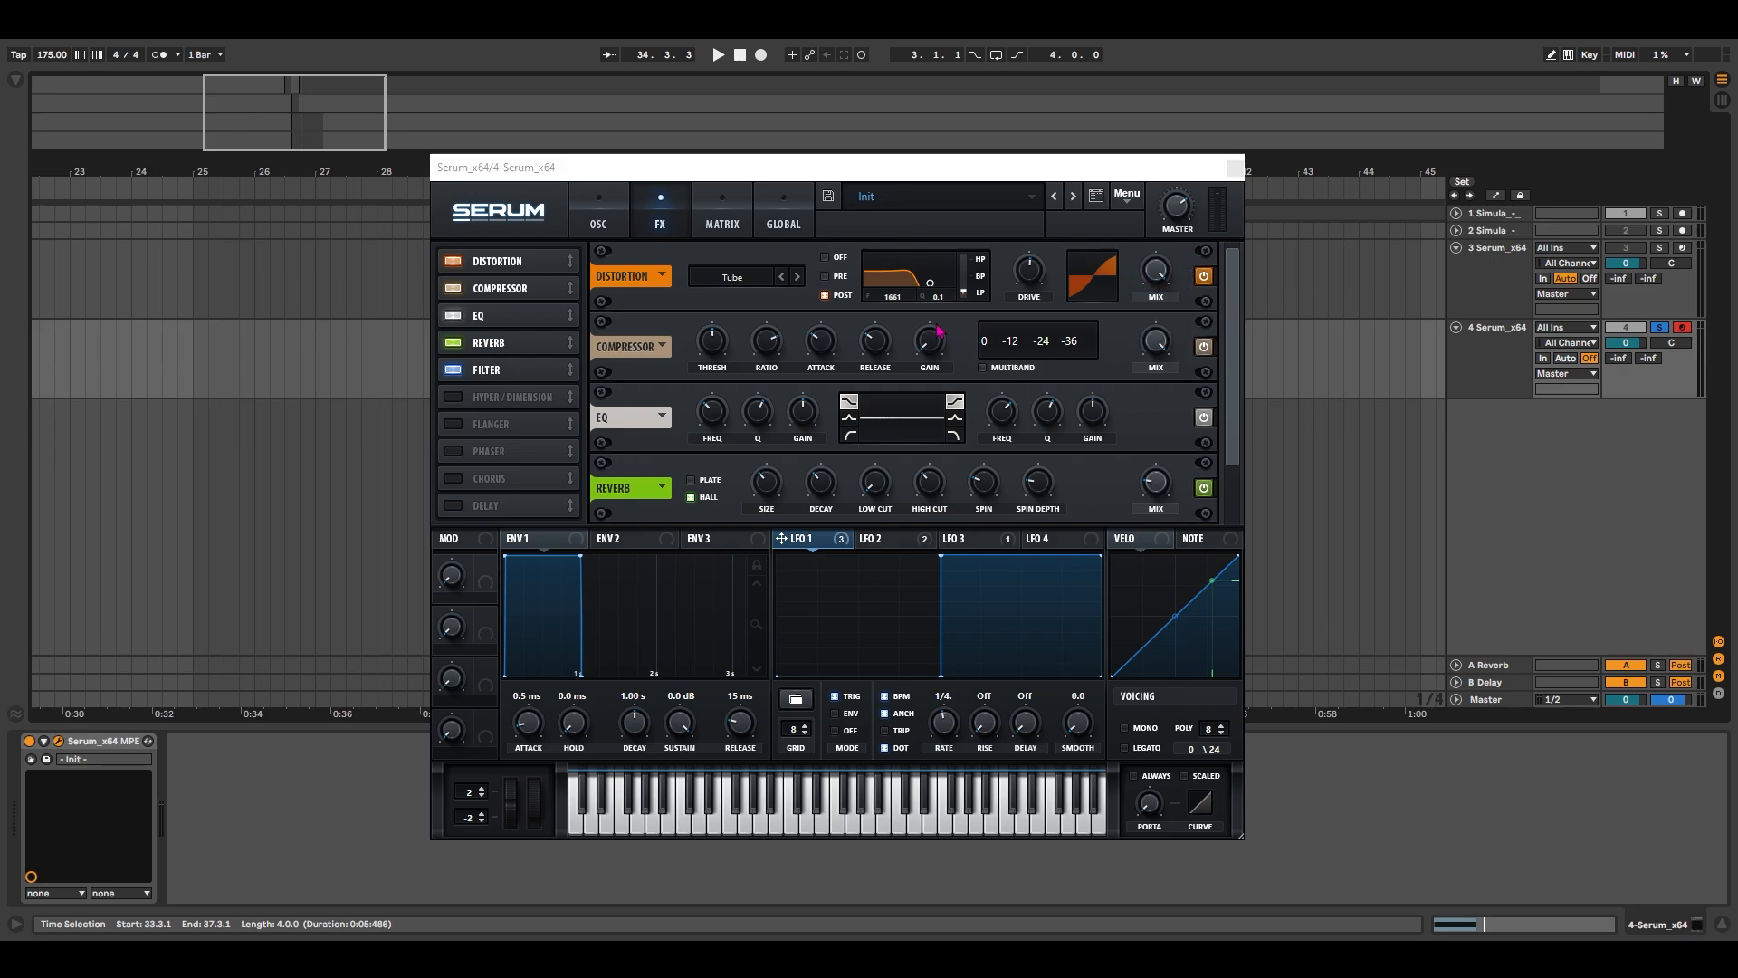
Set the compressor's gain to 12.8 dB and release to 999.1 ms, enable Multiband, and adjust the band levels.
{"action": "left_click_drag", "start_coordinate": [938, 331], "coordinate": [949, 272]}
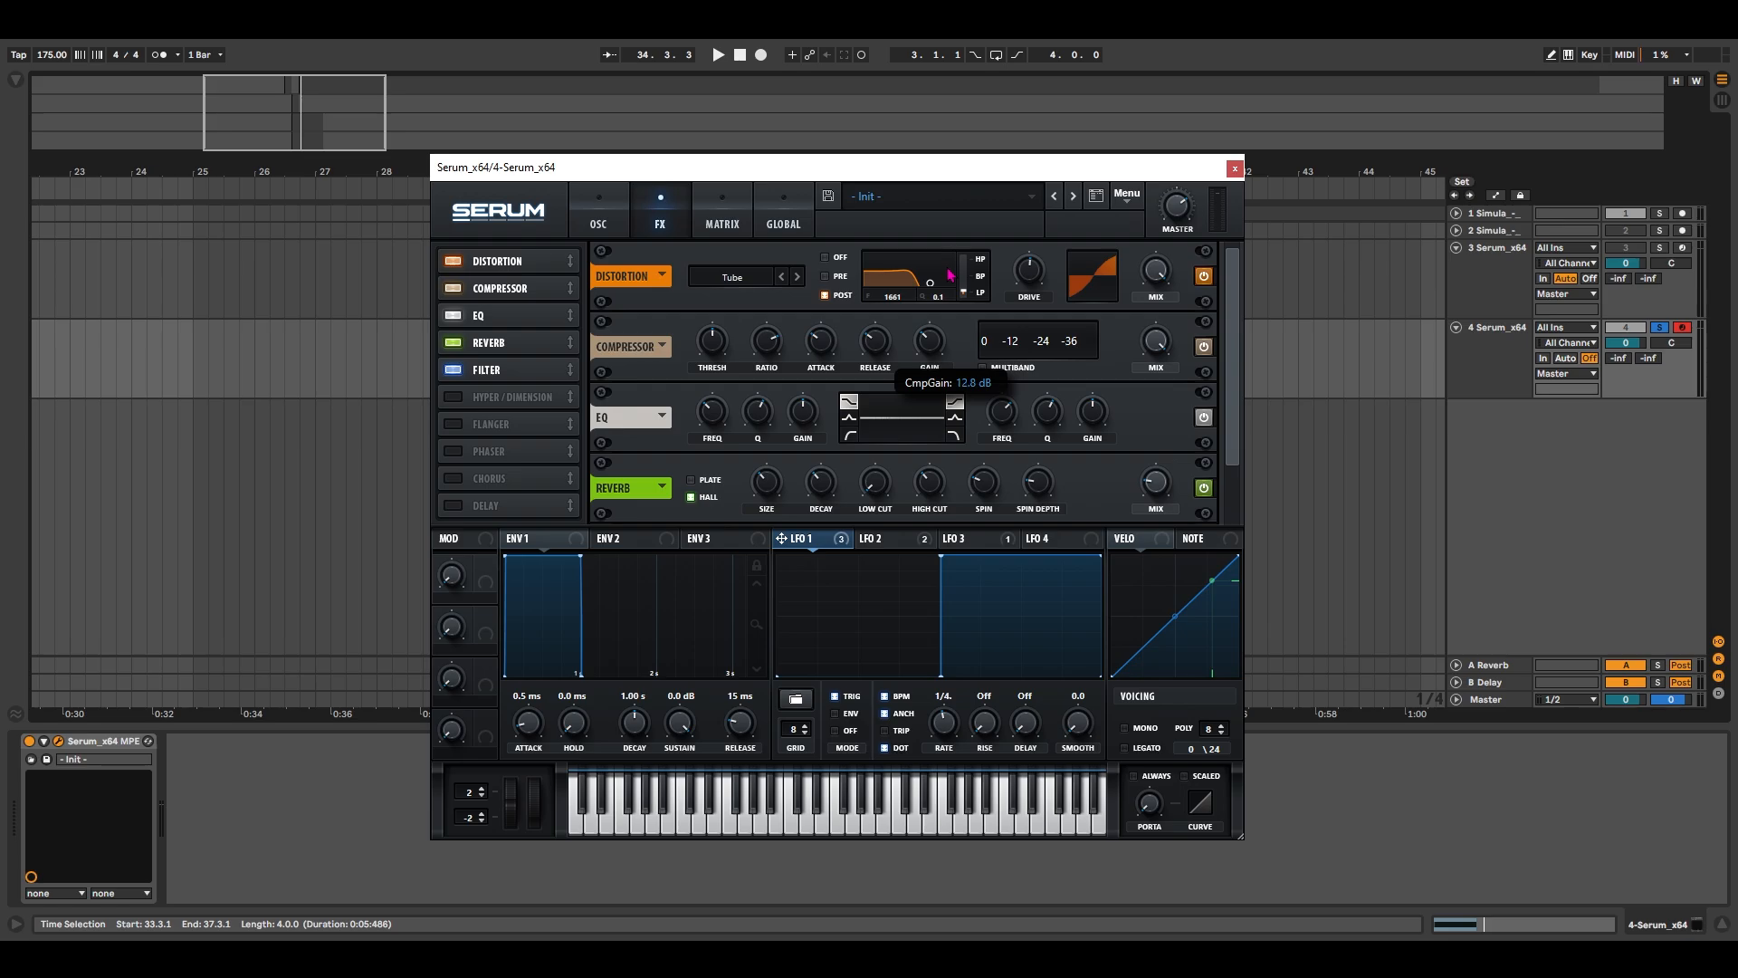
{"action": "left_click_drag", "start_coordinate": [881, 341], "coordinate": [907, 215]}
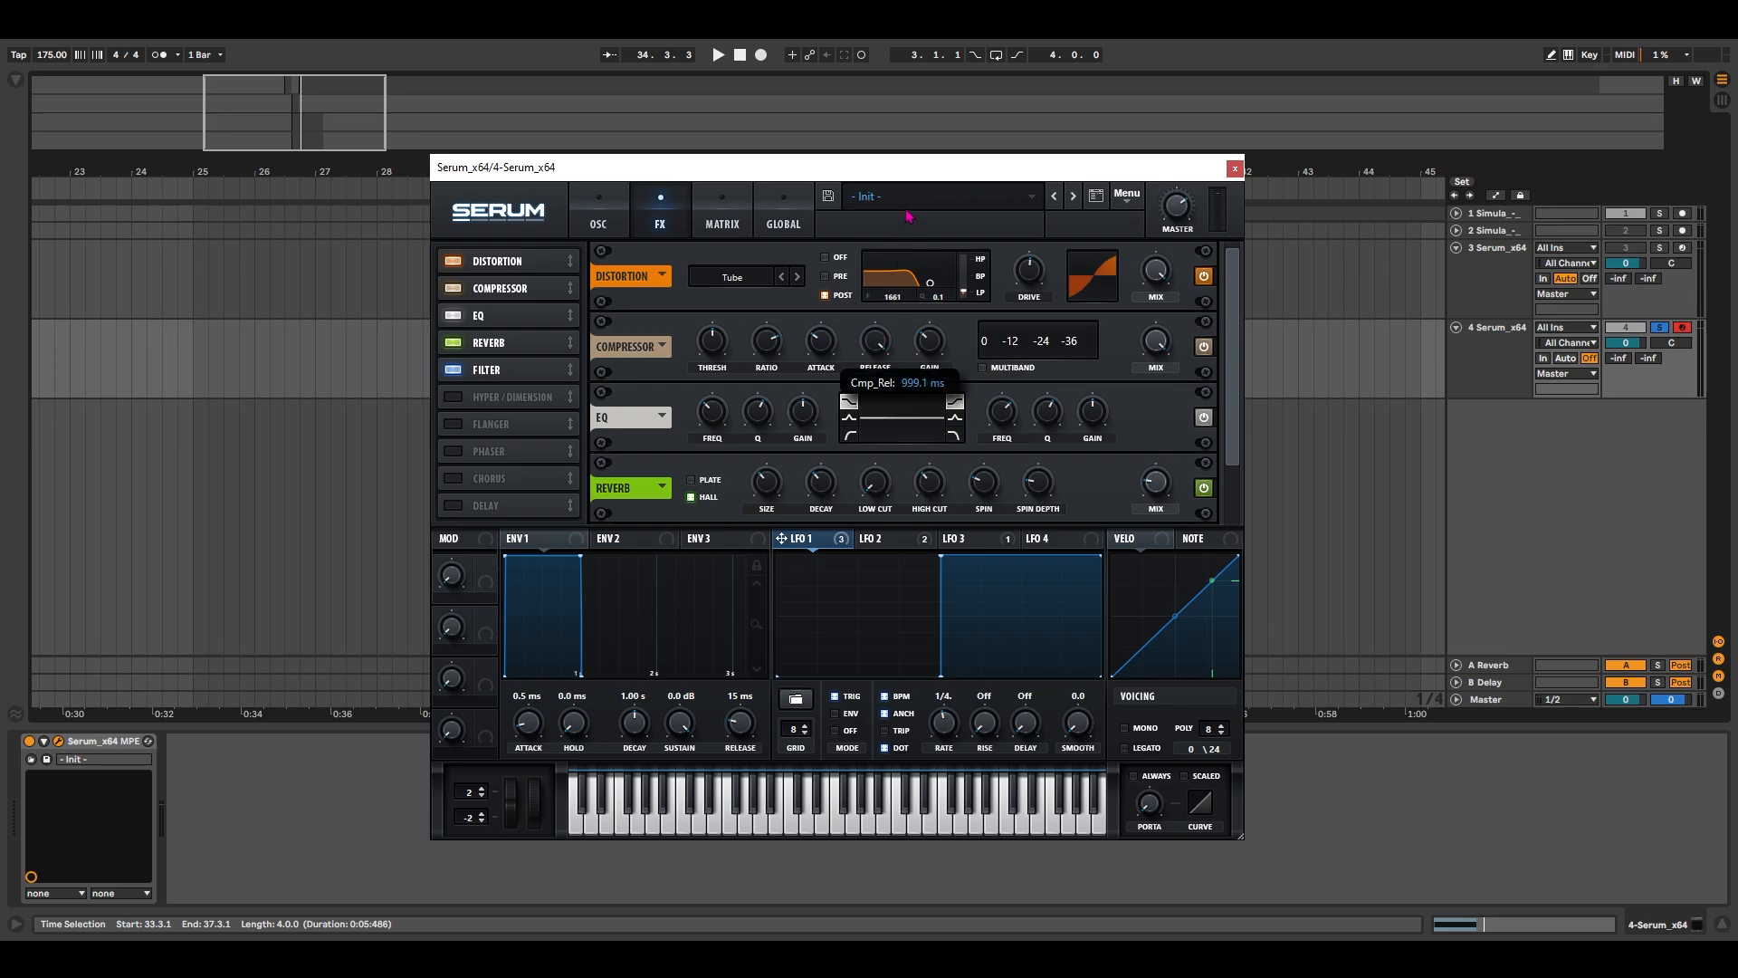
{"action": "left_click", "coordinate": [983, 368]}
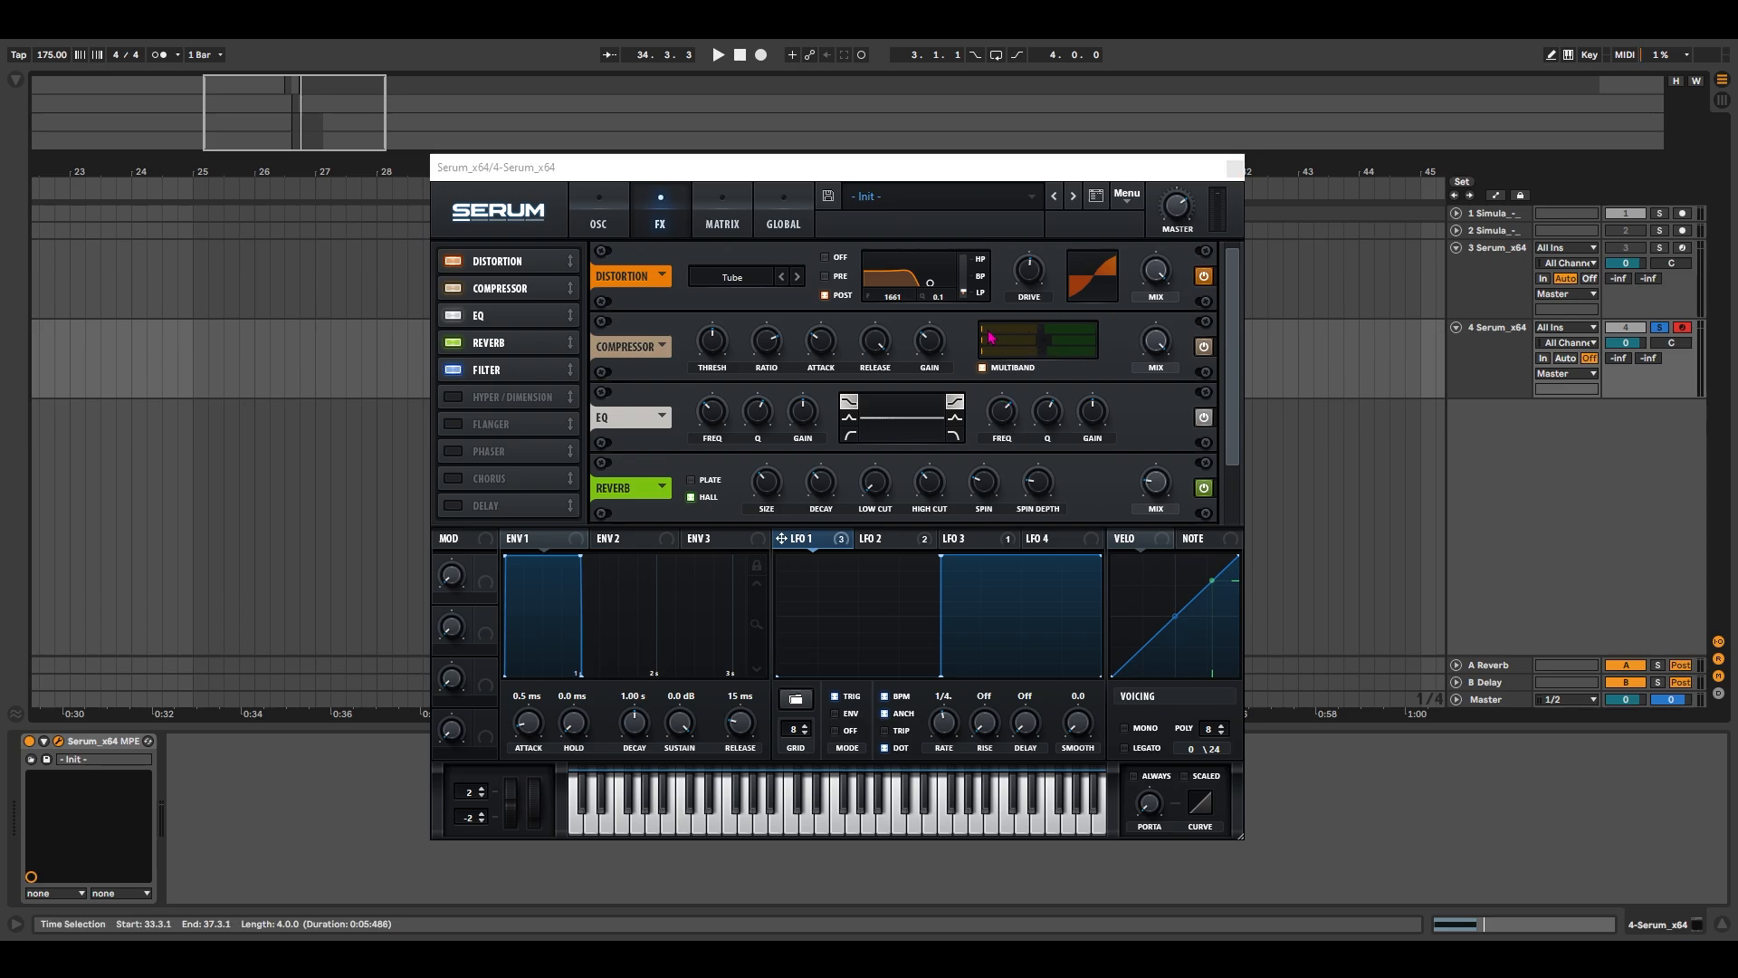
{"action": "left_click_drag", "start_coordinate": [1043, 346], "coordinate": [1091, 366]}
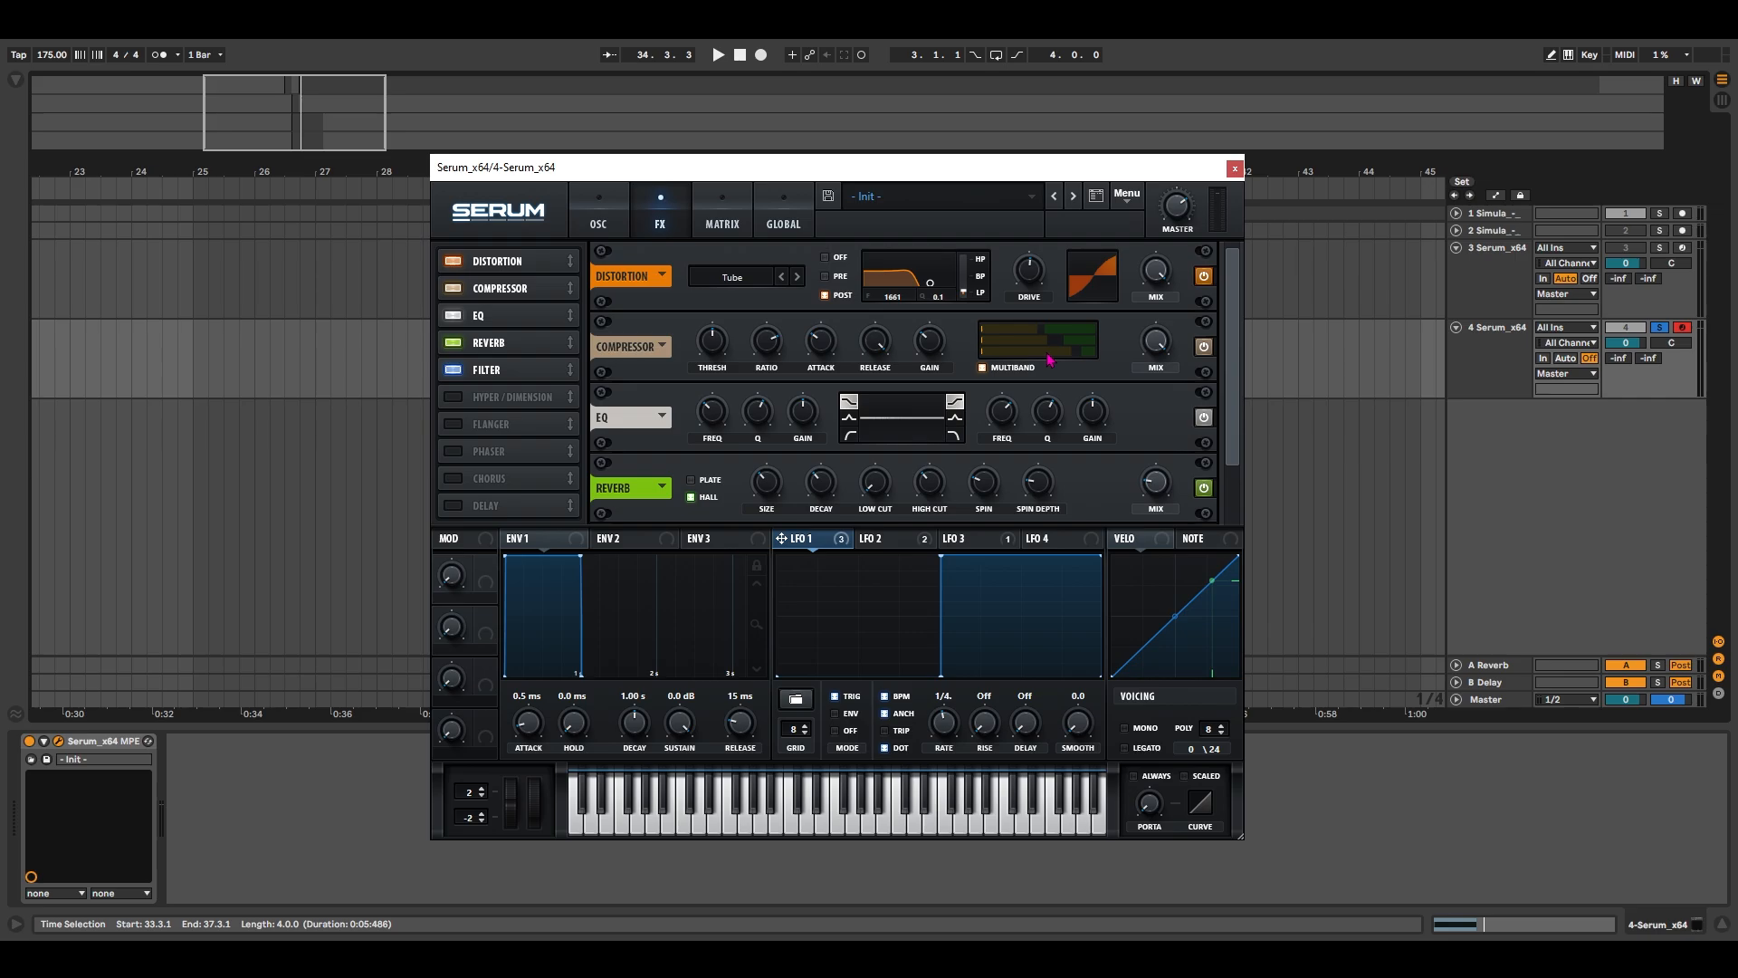
Shift the Serum window slightly lower and play the bass pattern to hear the compressed sound.
{"action": "mouse_move", "coordinate": [1077, 185]}
{"action": "left_mouse_down"}
{"action": "mouse_move", "coordinate": [1117, 463]}
{"action": "mouse_move", "coordinate": [1081, 192]}
{"action": "left_mouse_up"}
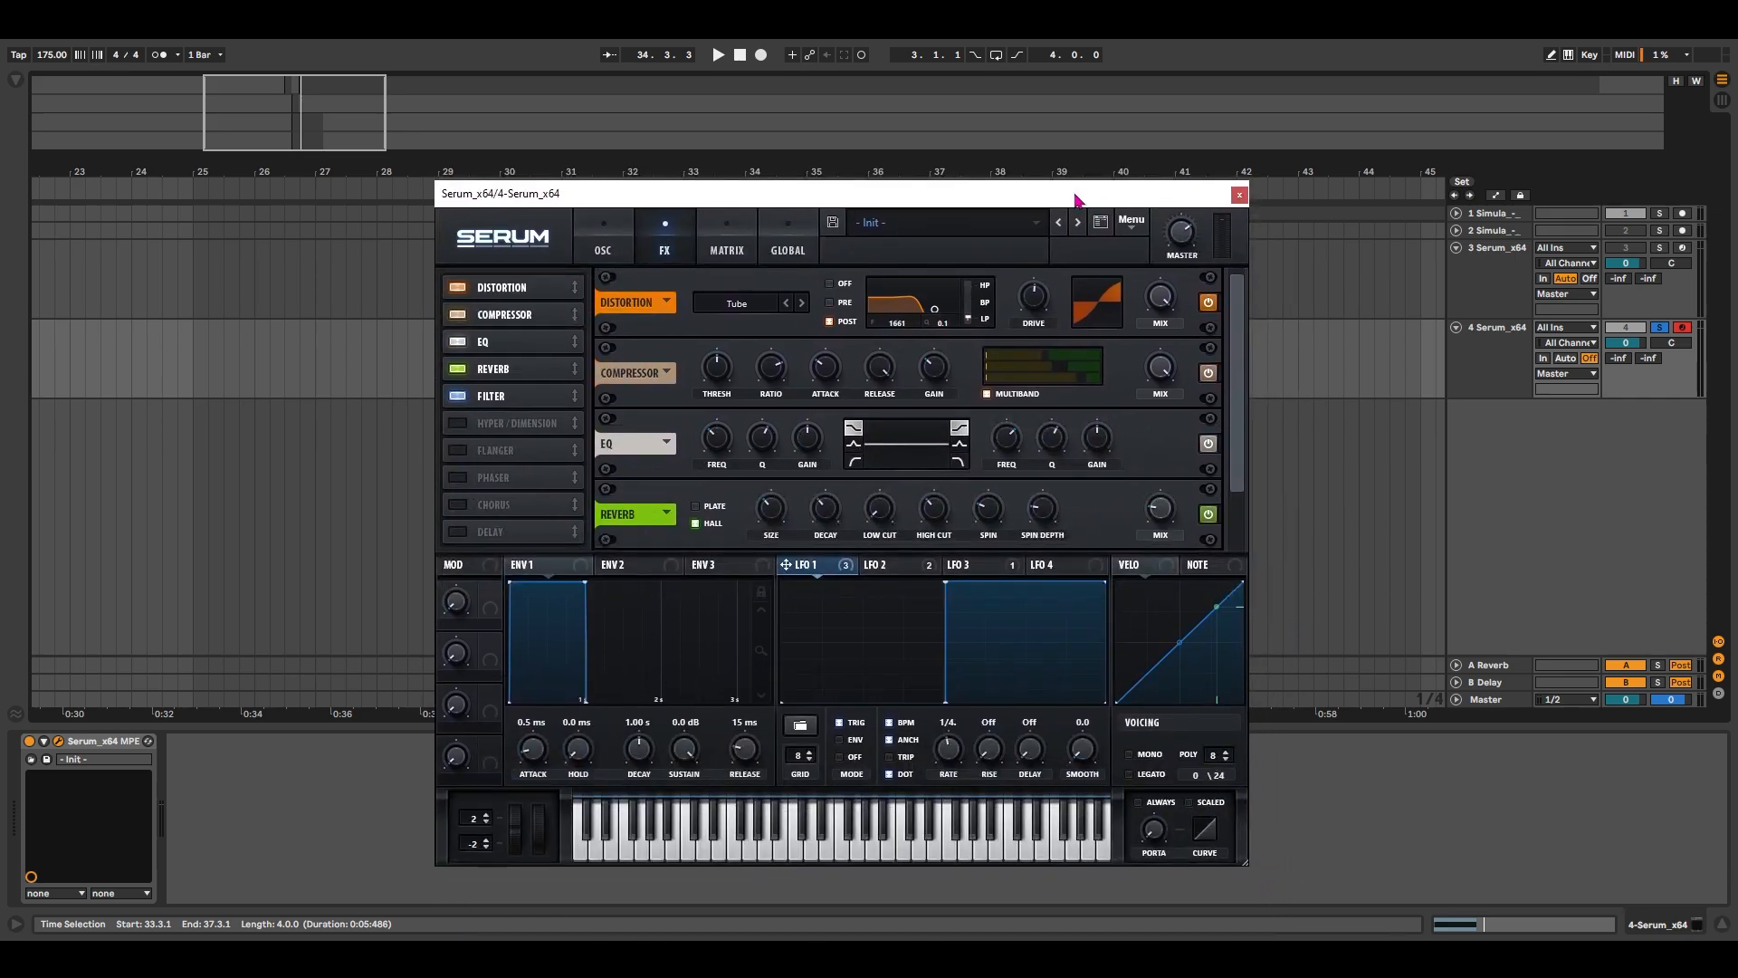
{"action": "key", "text": "space"}
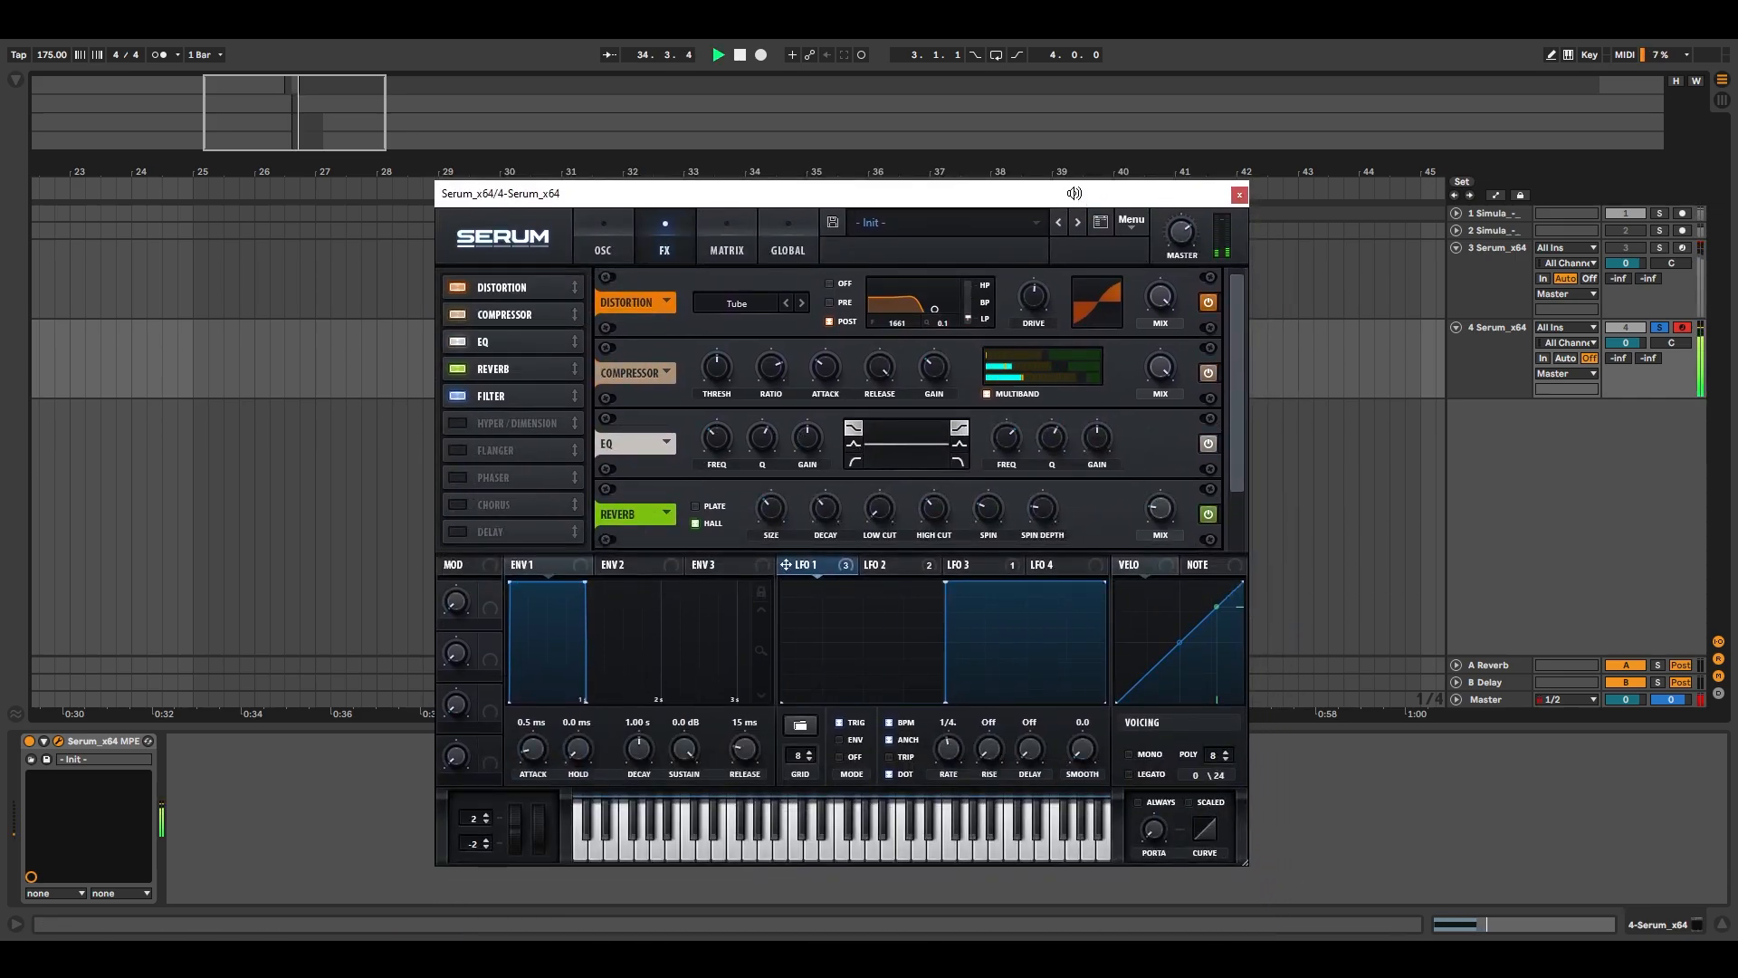
{"action": "key", "text": "space"}
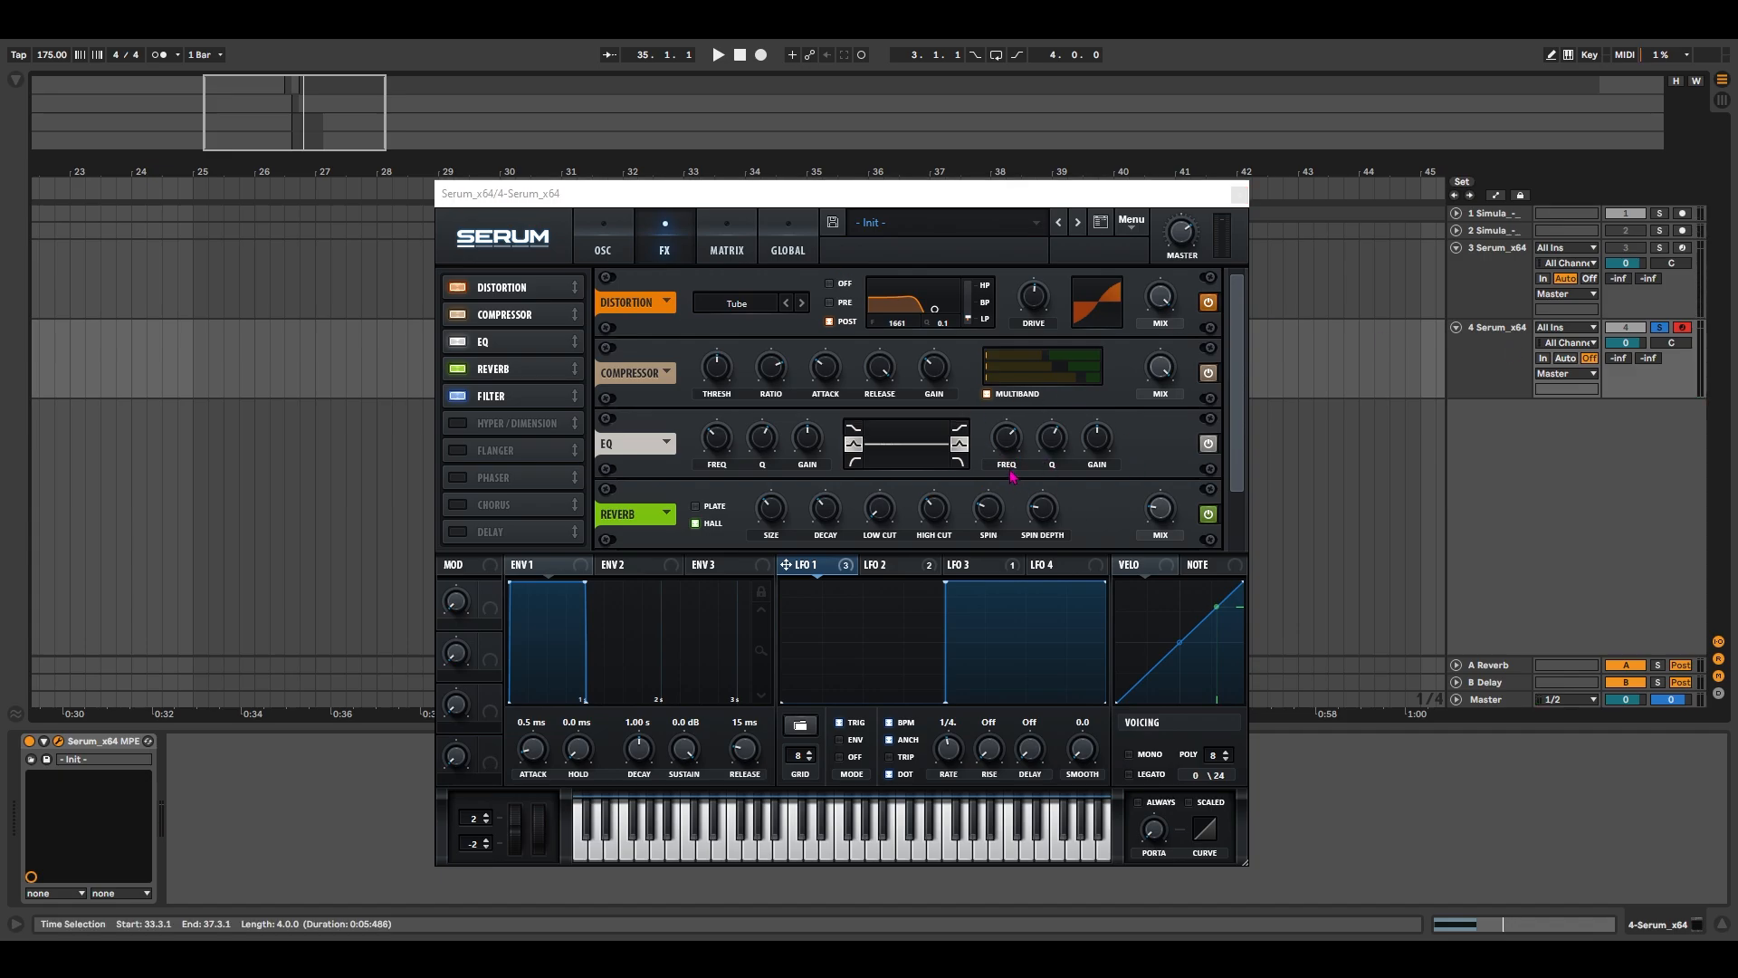
Set the EQ's high band to a 2000 Hz frequency, 32% Q and 7.6 dB gain.
{"action": "left_click", "coordinate": [1011, 472]}
{"action": "double_click", "coordinate": [1010, 443]}
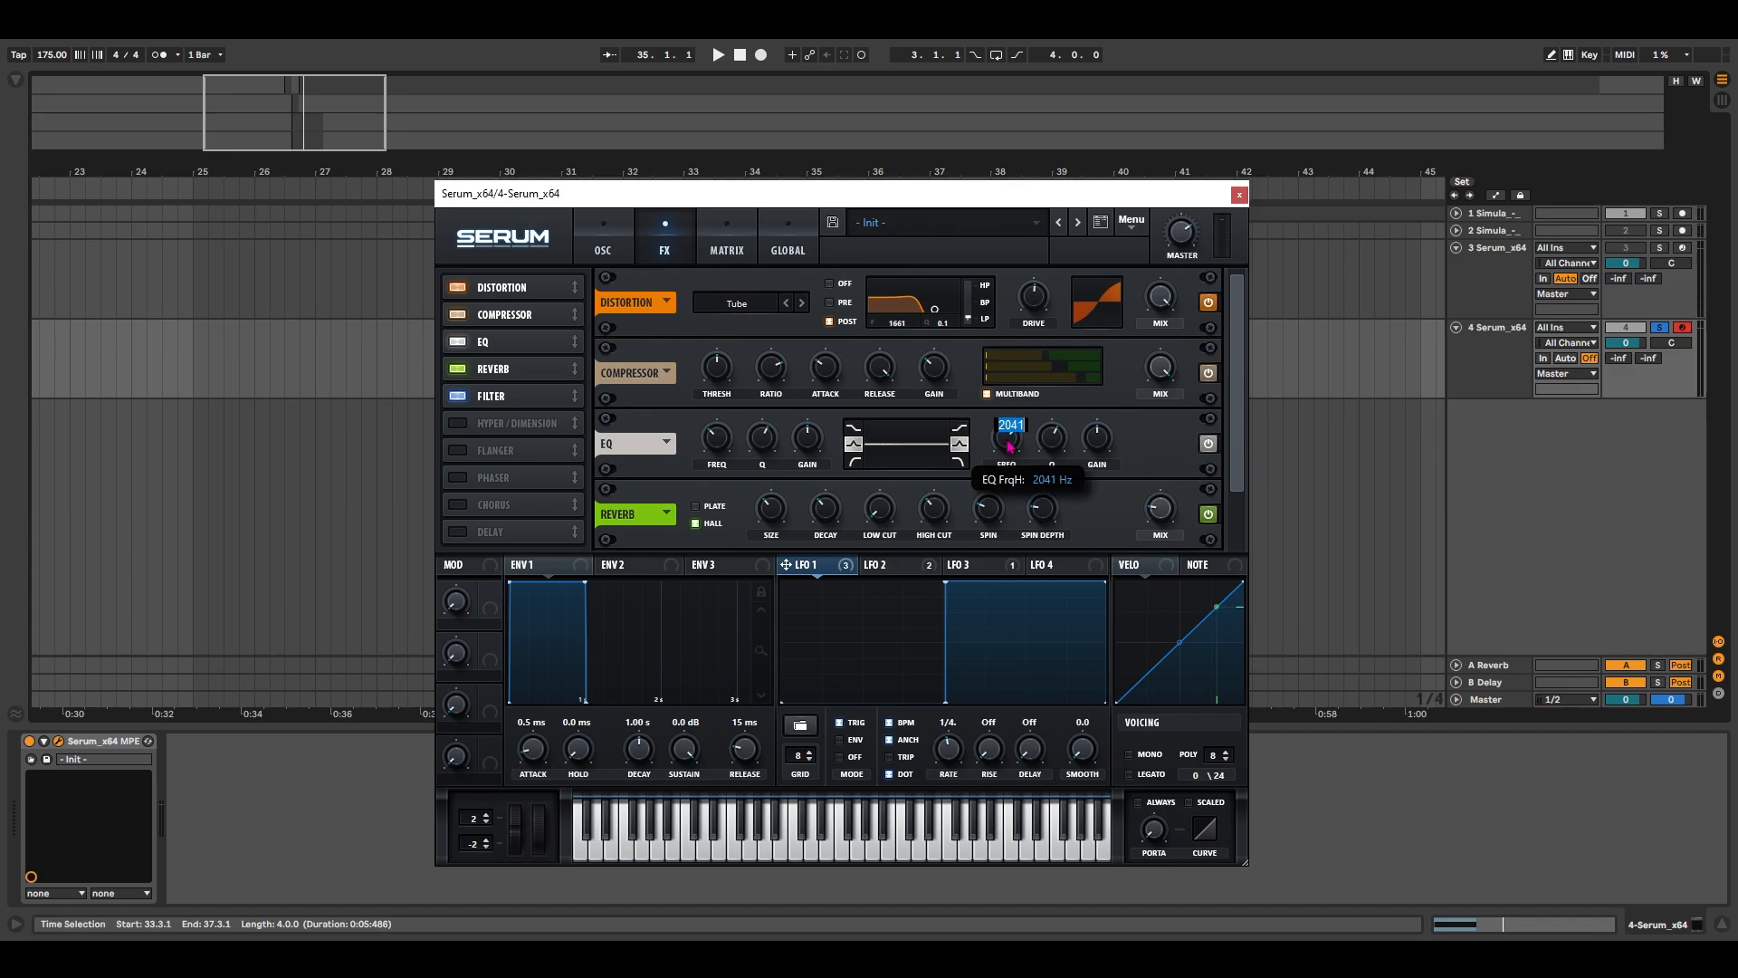
{"action": "type", "text": "2000"}
{"action": "key", "text": "Return"}
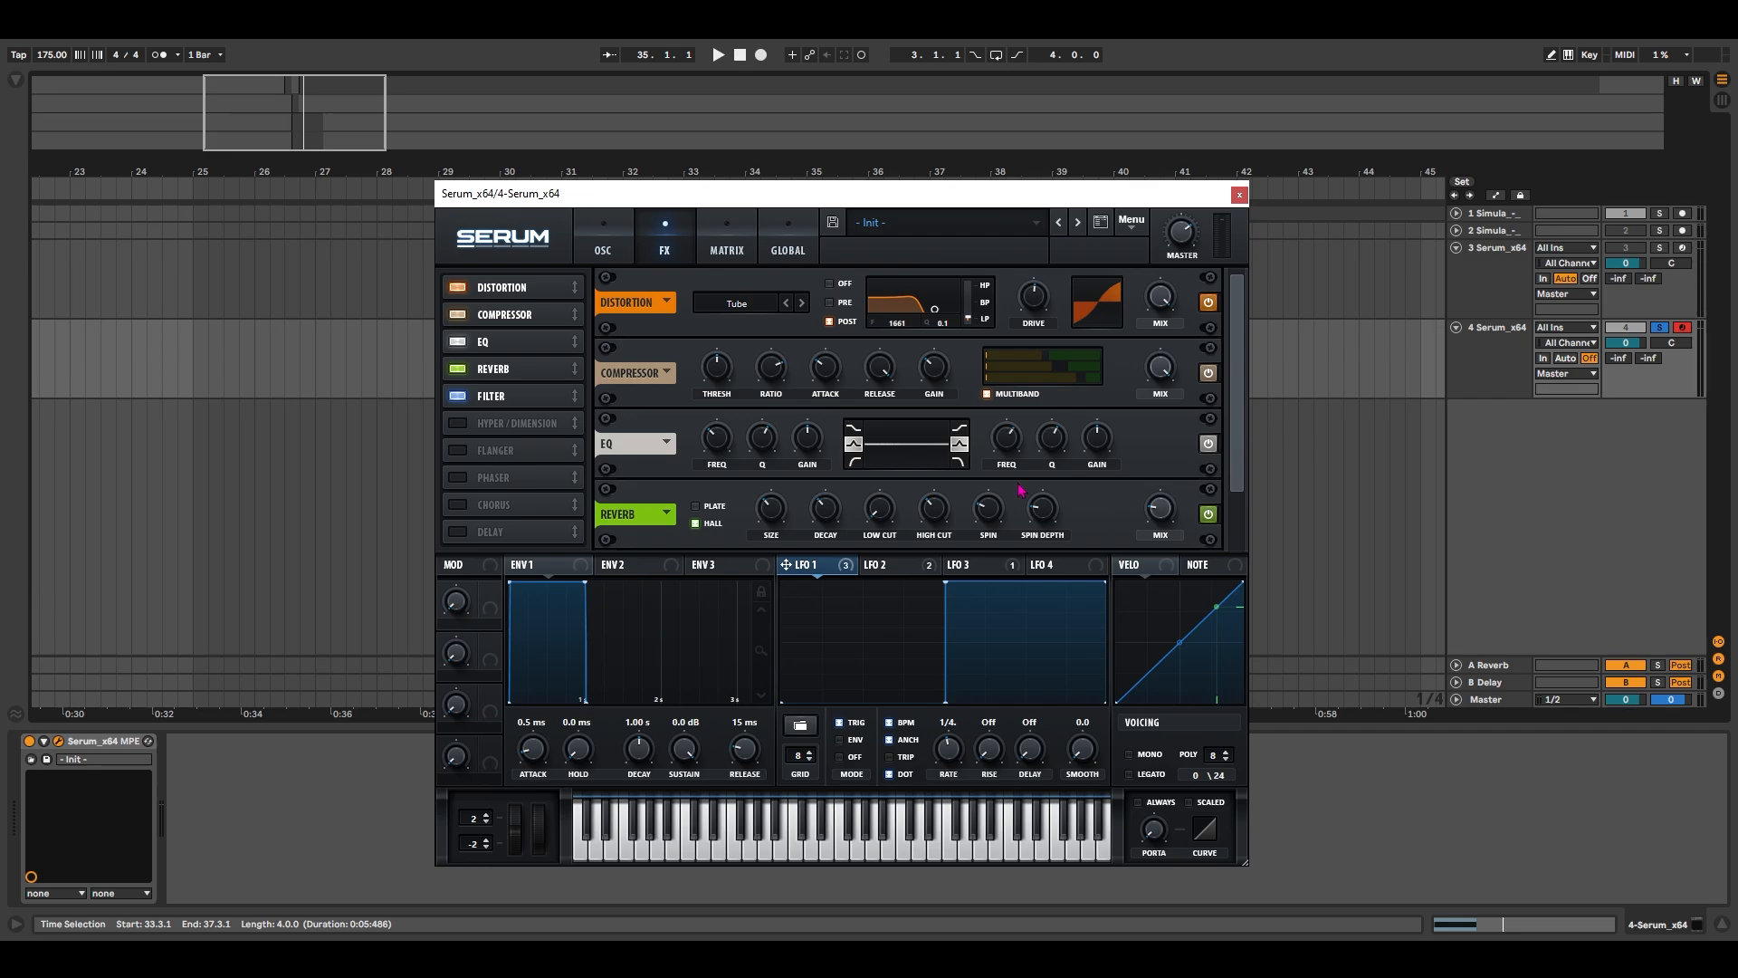
{"action": "left_click_drag", "start_coordinate": [1053, 459], "coordinate": [1046, 473]}
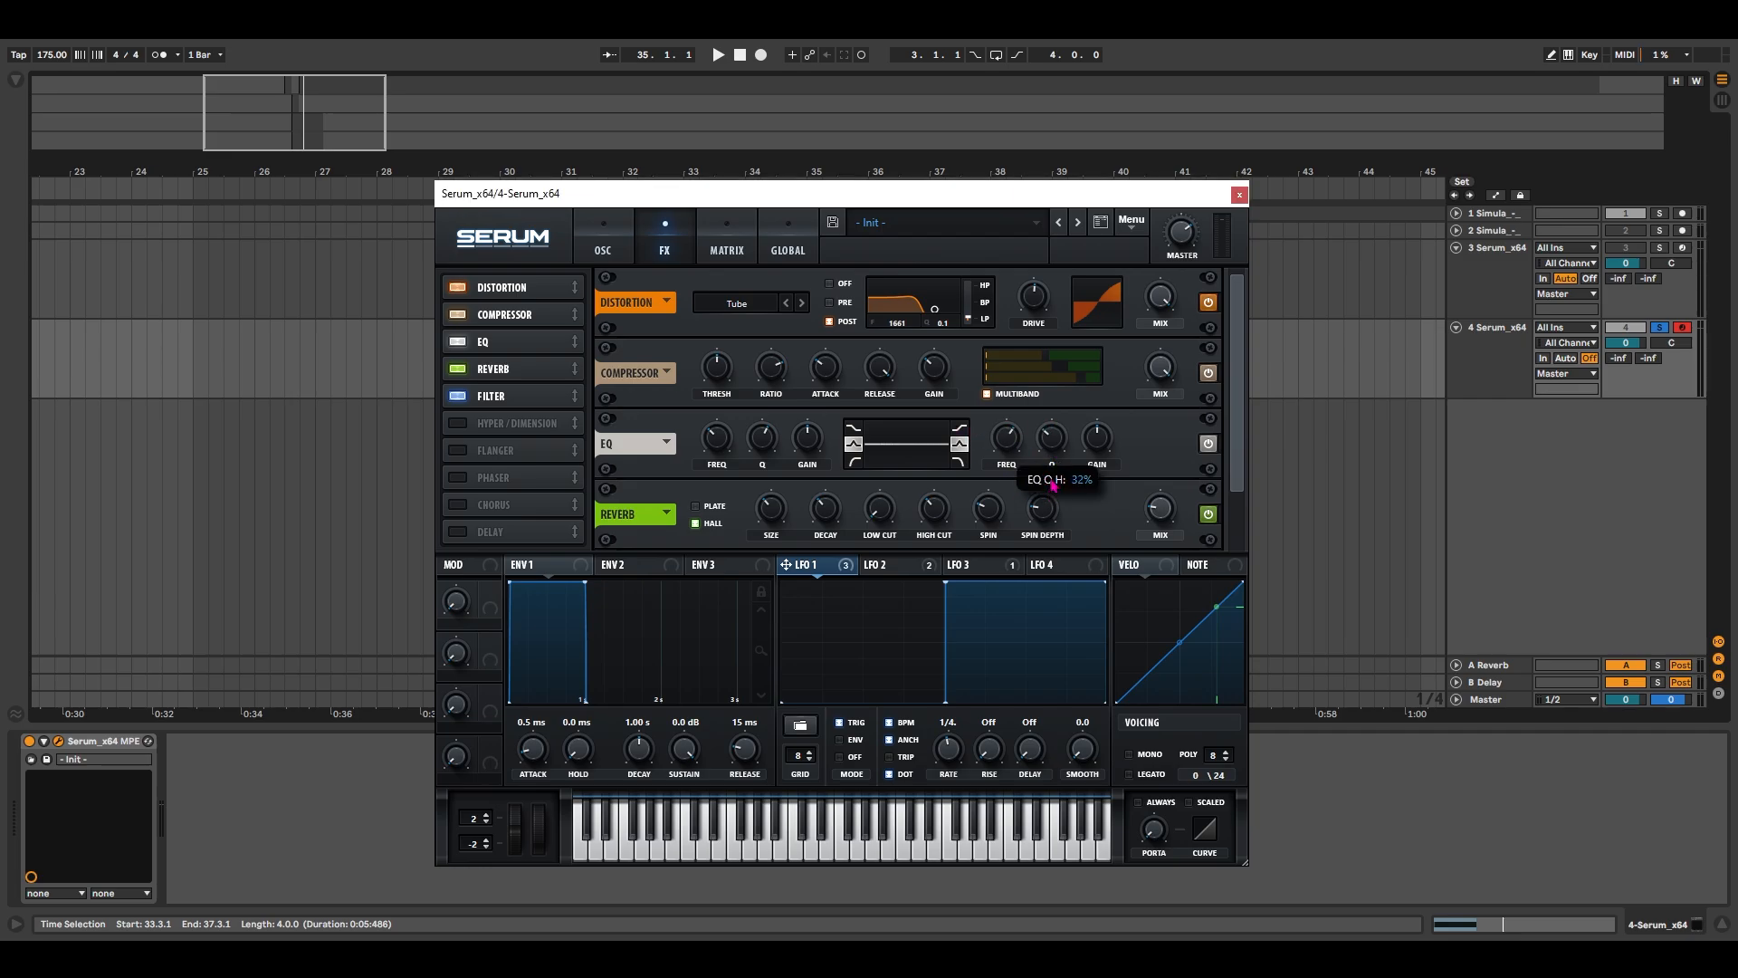
{"action": "left_click_drag", "start_coordinate": [1097, 438], "coordinate": [1113, 428]}
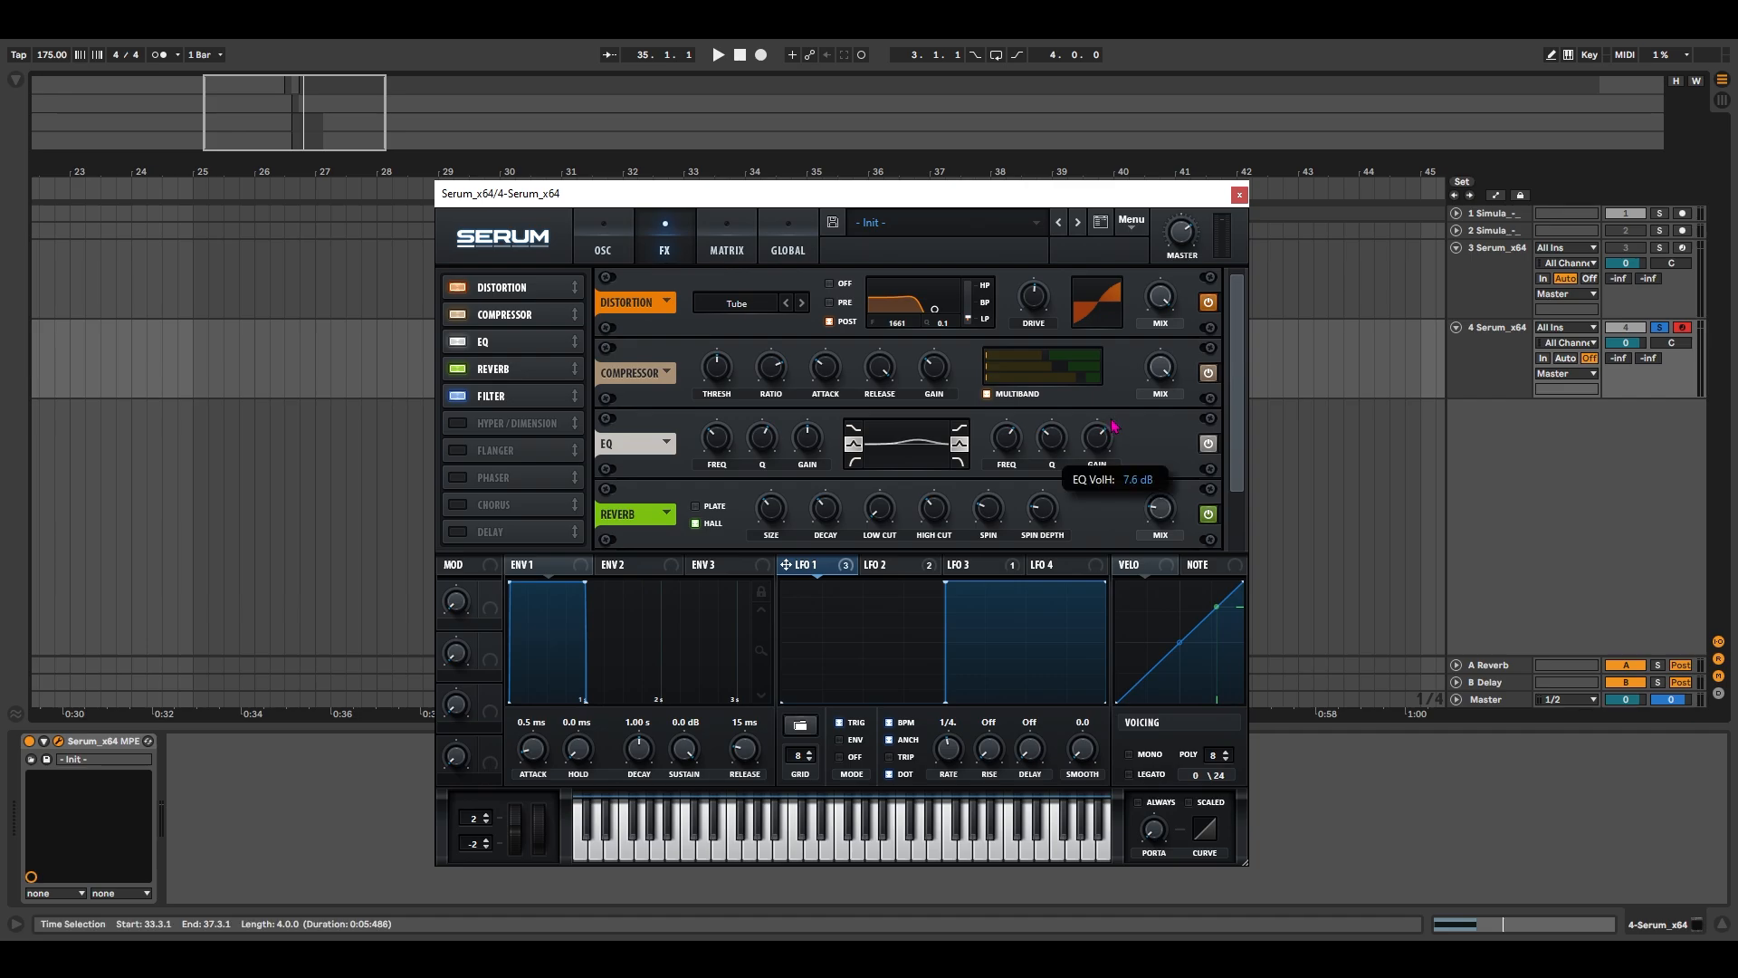
Set the EQ's low band frequency to 10000 Hz and play the bass pattern to check the result.
{"action": "mouse_move", "coordinate": [802, 447]}
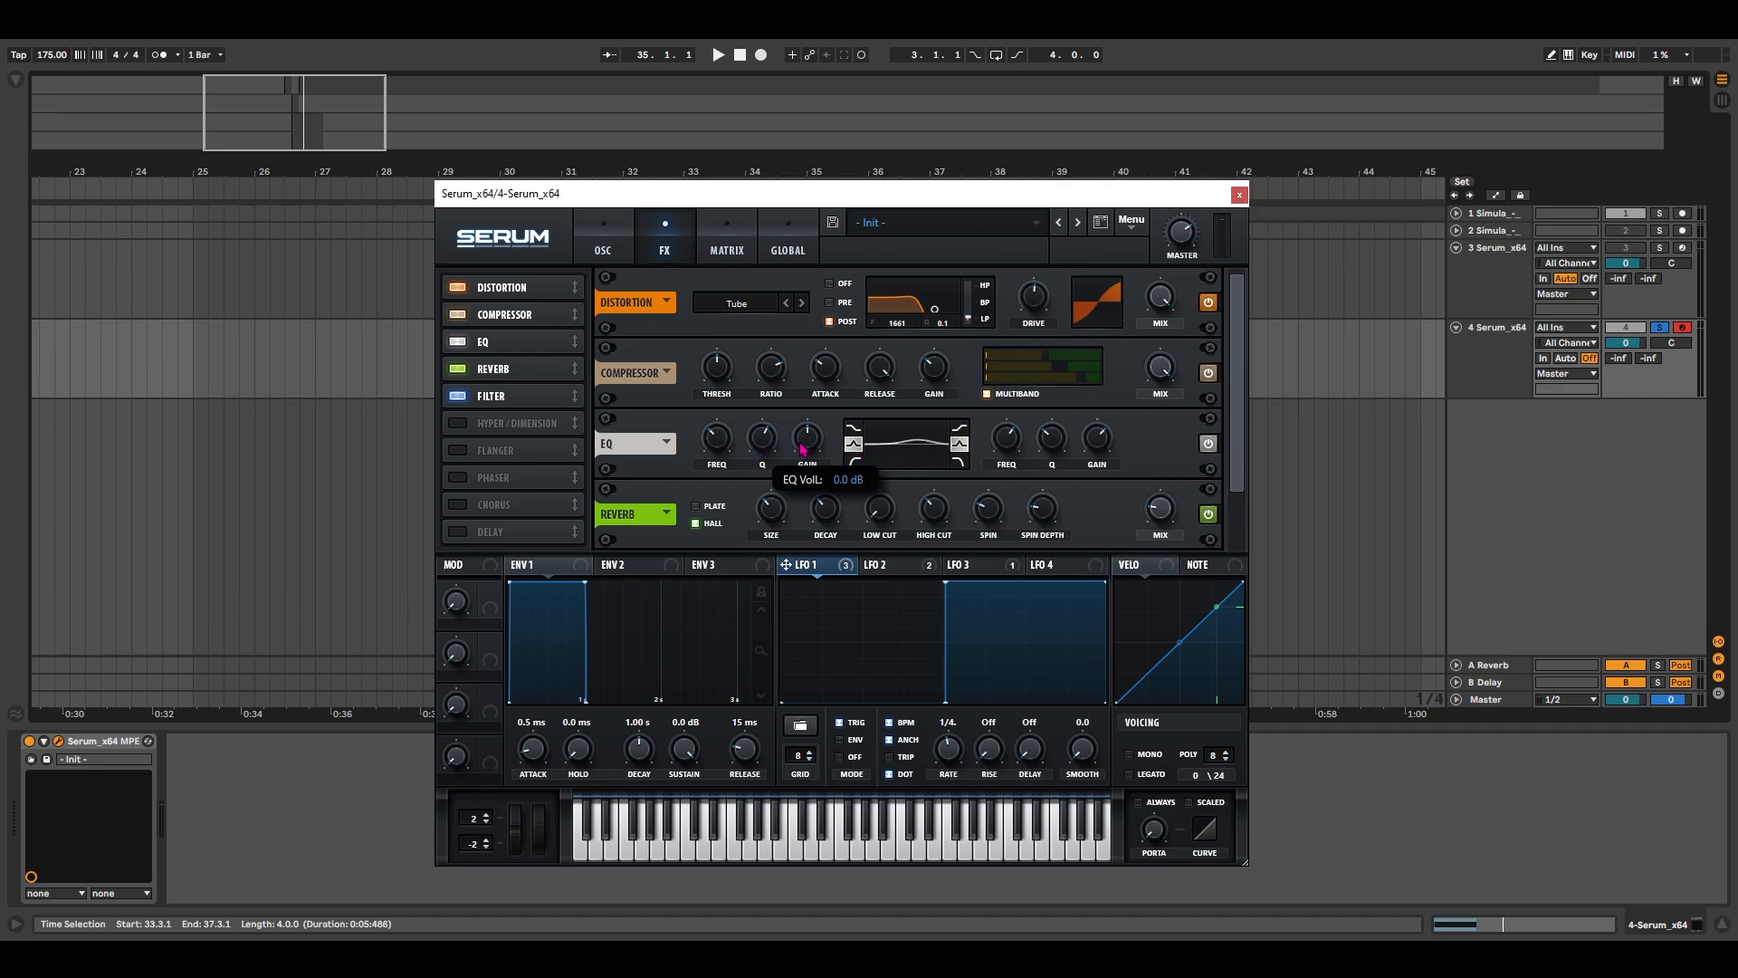
{"action": "left_click_drag", "start_coordinate": [801, 447], "coordinate": [806, 448]}
{"action": "mouse_move", "coordinate": [768, 444]}
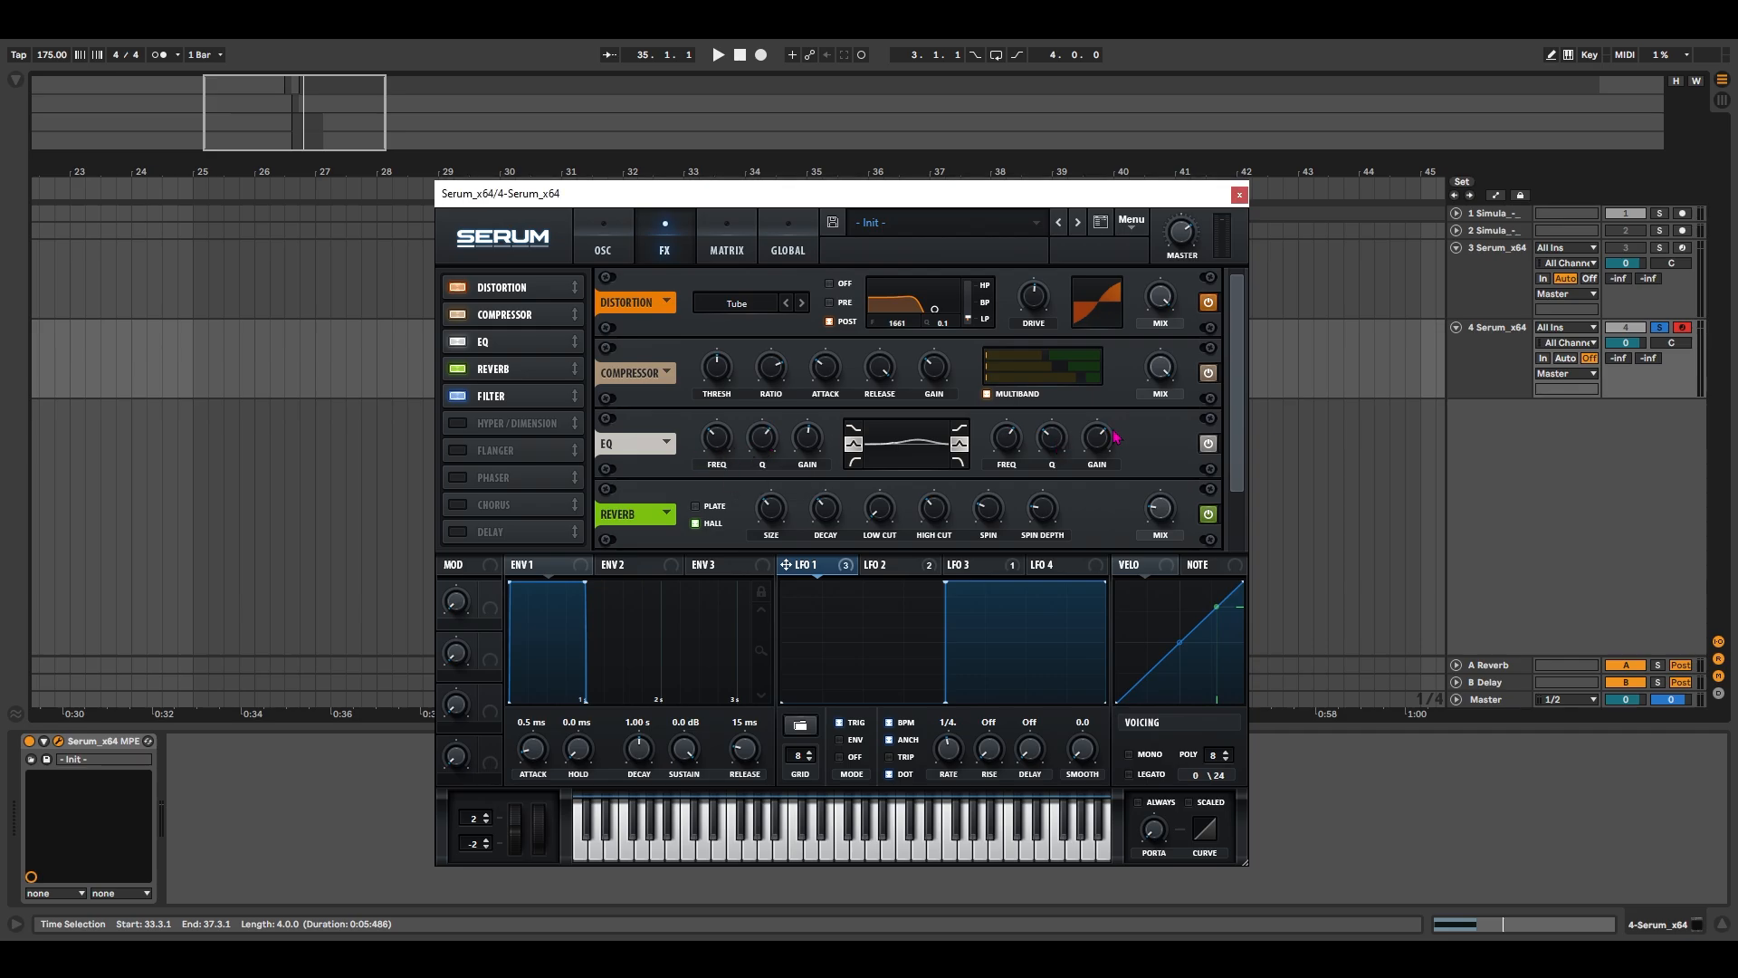
{"action": "double_click", "coordinate": [724, 440]}
{"action": "type", "text": "10000"}
{"action": "key", "text": "Return"}
{"action": "key", "text": "space"}
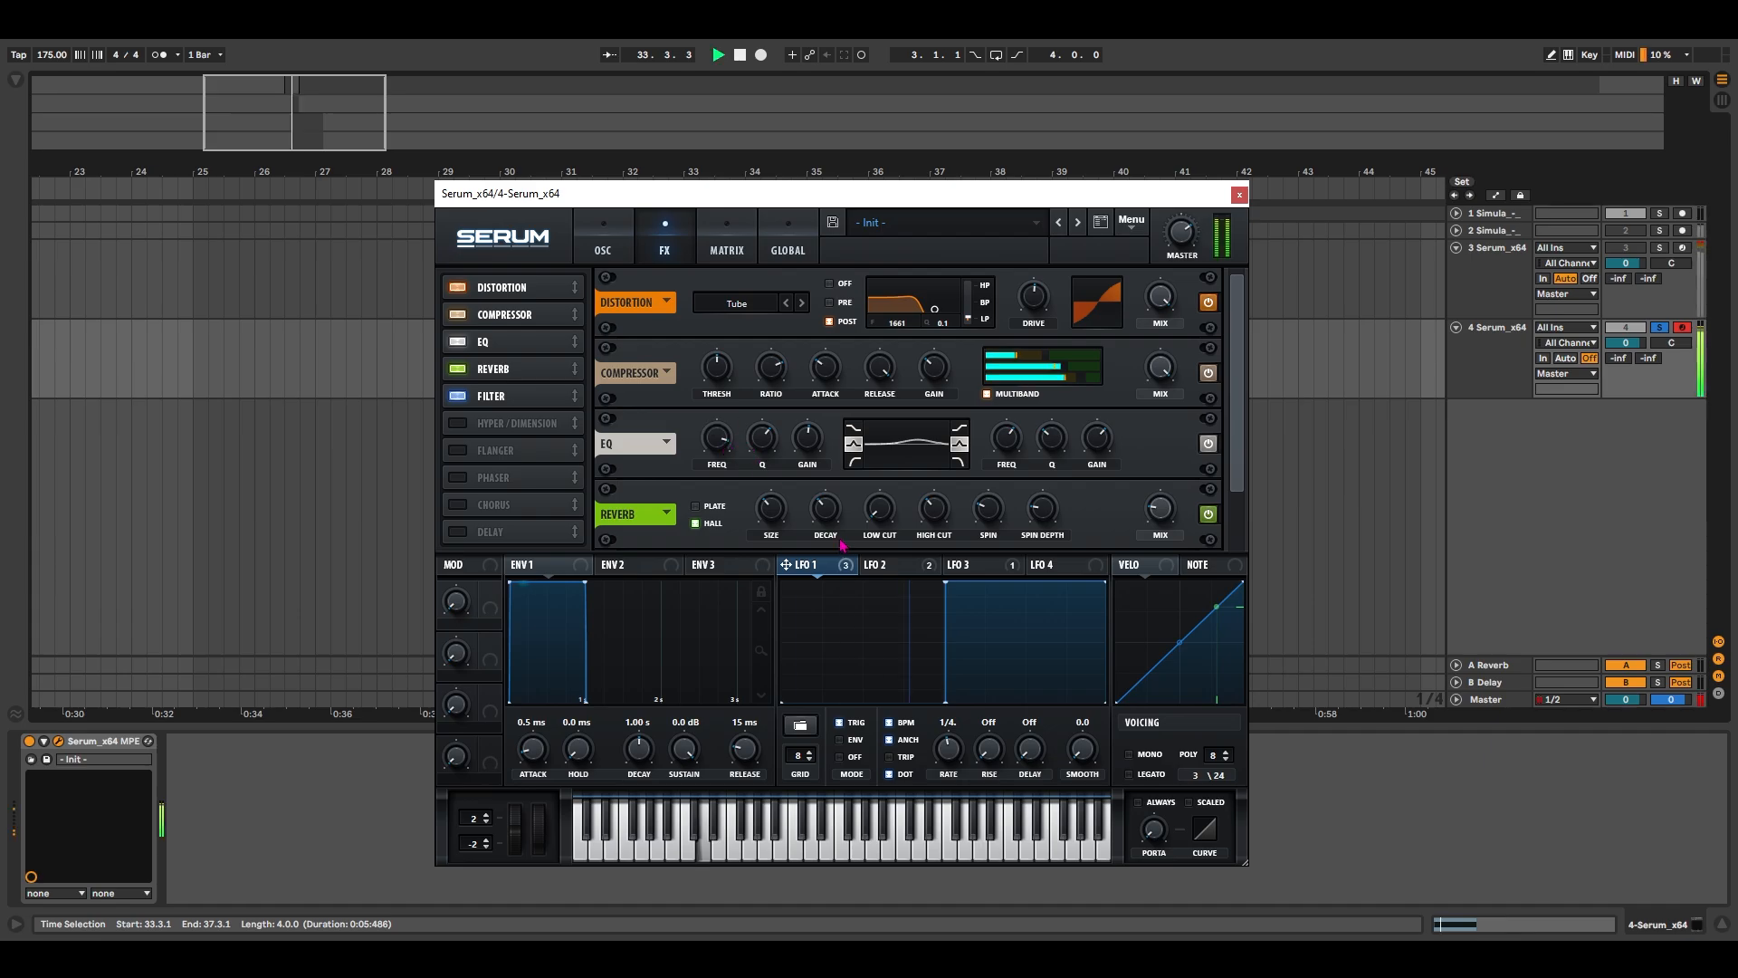
{"action": "key", "text": "space"}
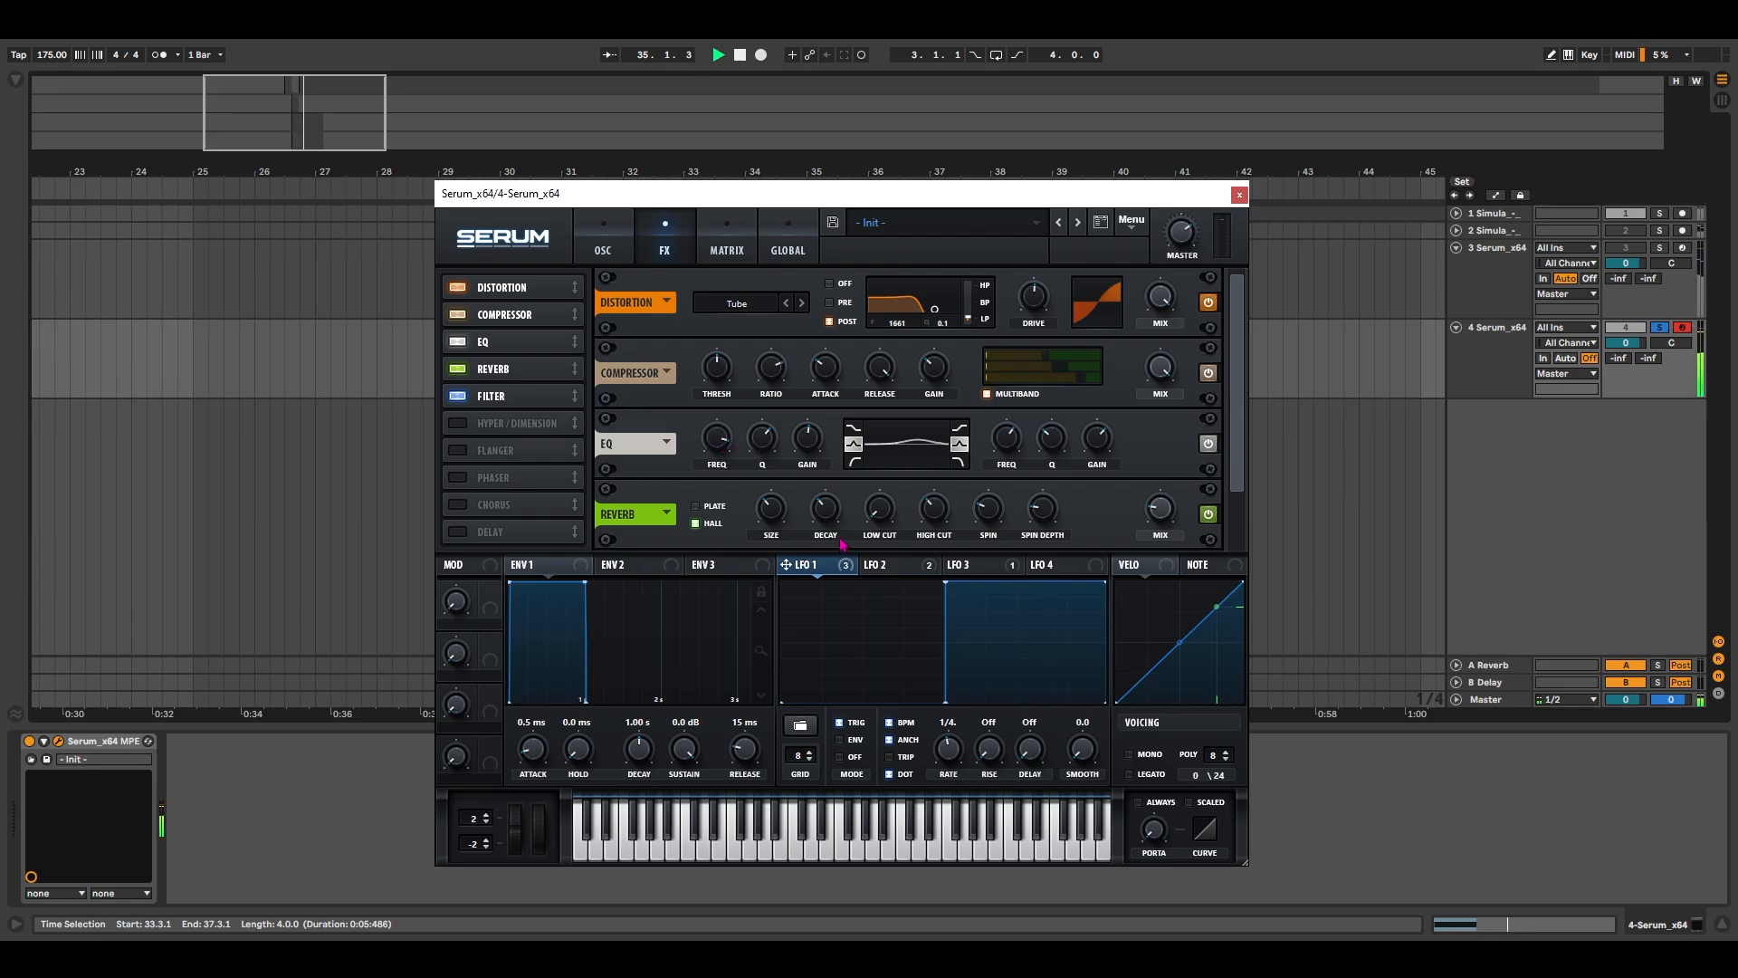
Raise the reverb's low cut, set its high cut to 72%, and lower its mix.
{"action": "scroll", "coordinate": [842, 525], "scroll_direction": "down", "scroll_amount": 2}
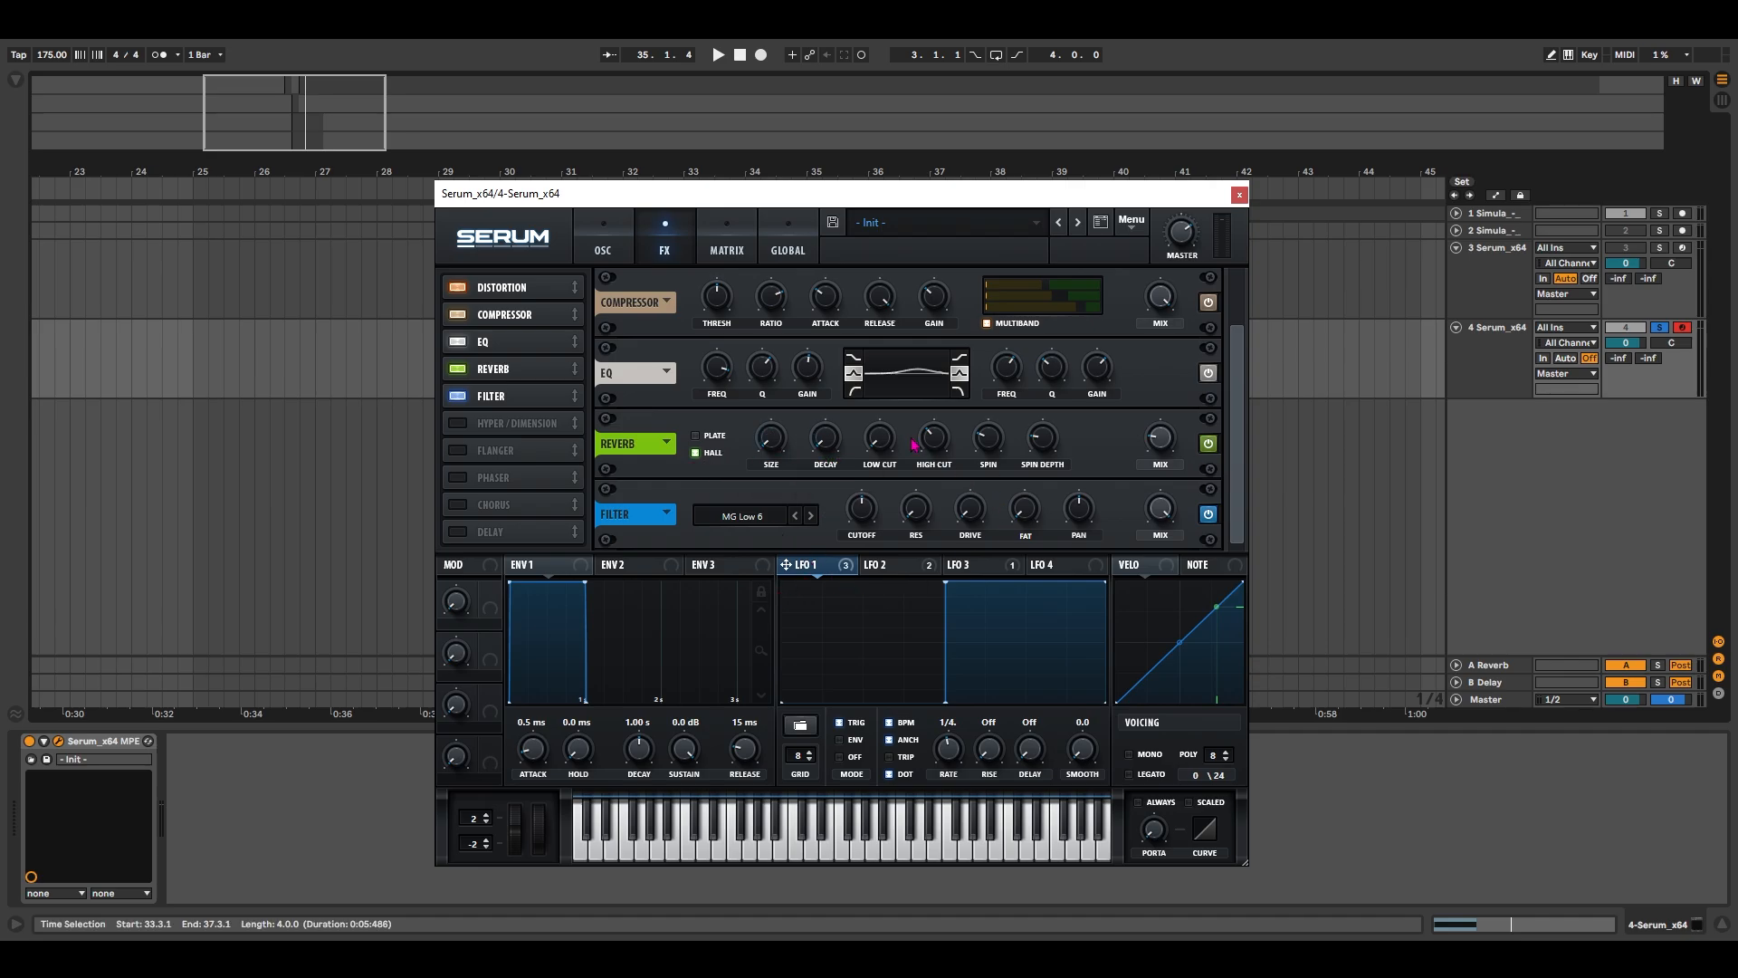
{"action": "mouse_move", "coordinate": [887, 427]}
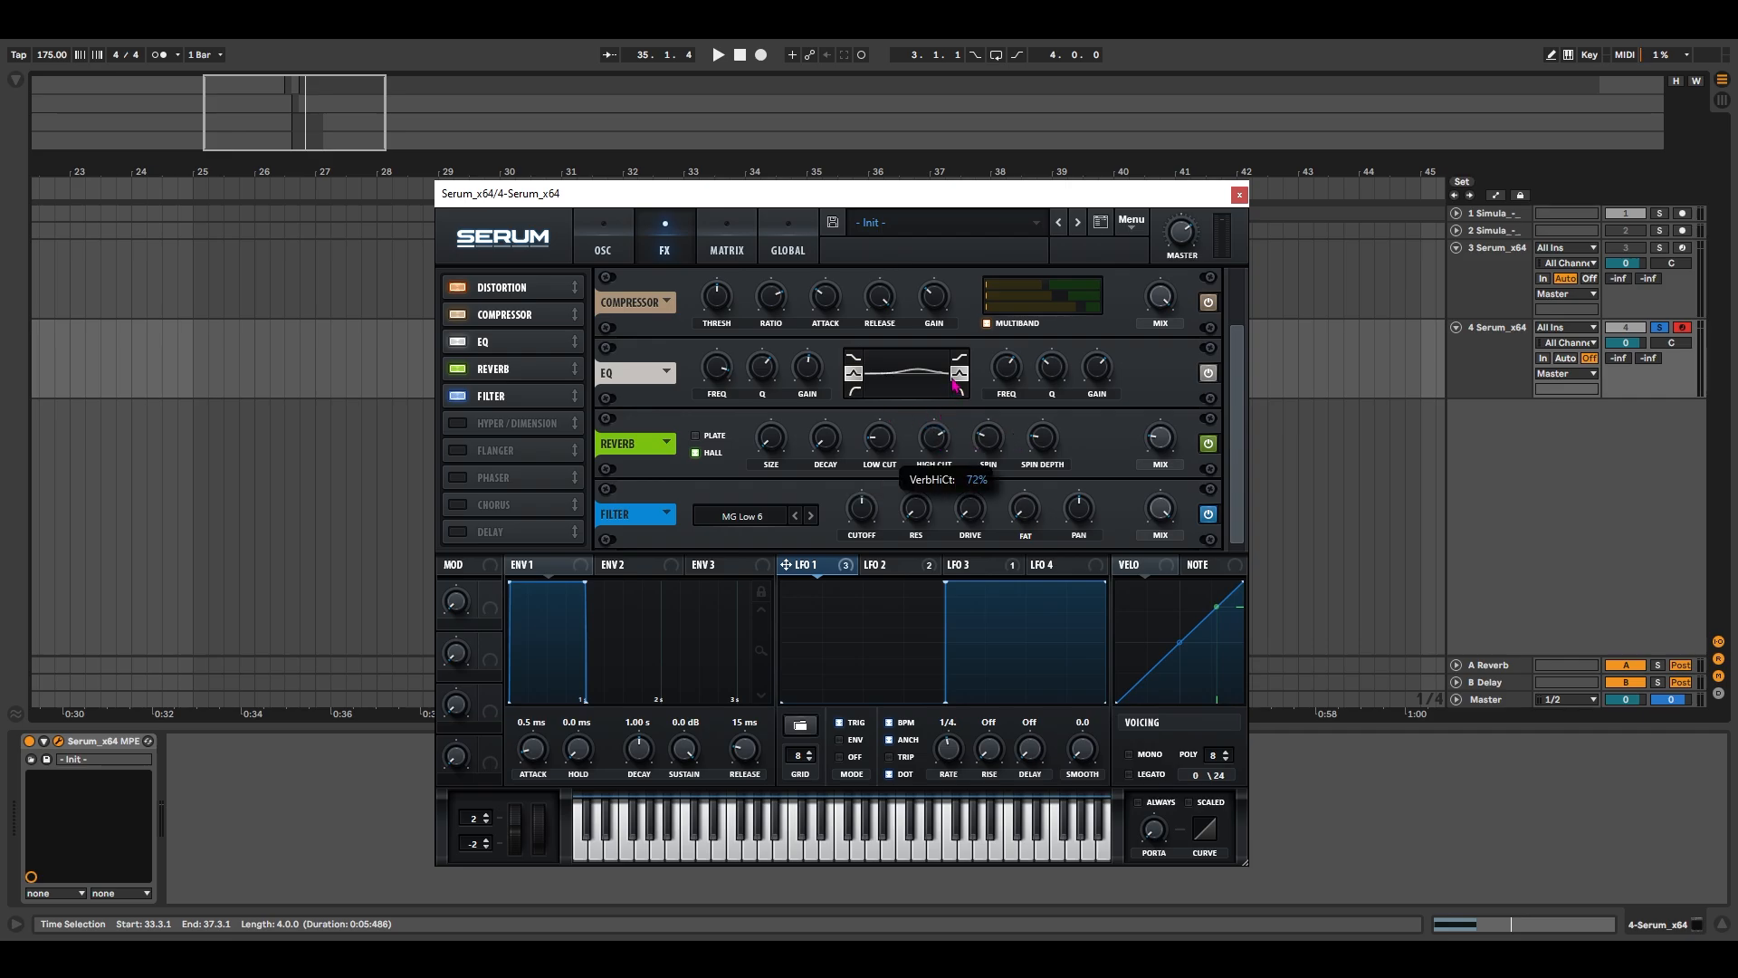
{"action": "left_click_drag", "start_coordinate": [952, 378], "coordinate": [953, 376]}
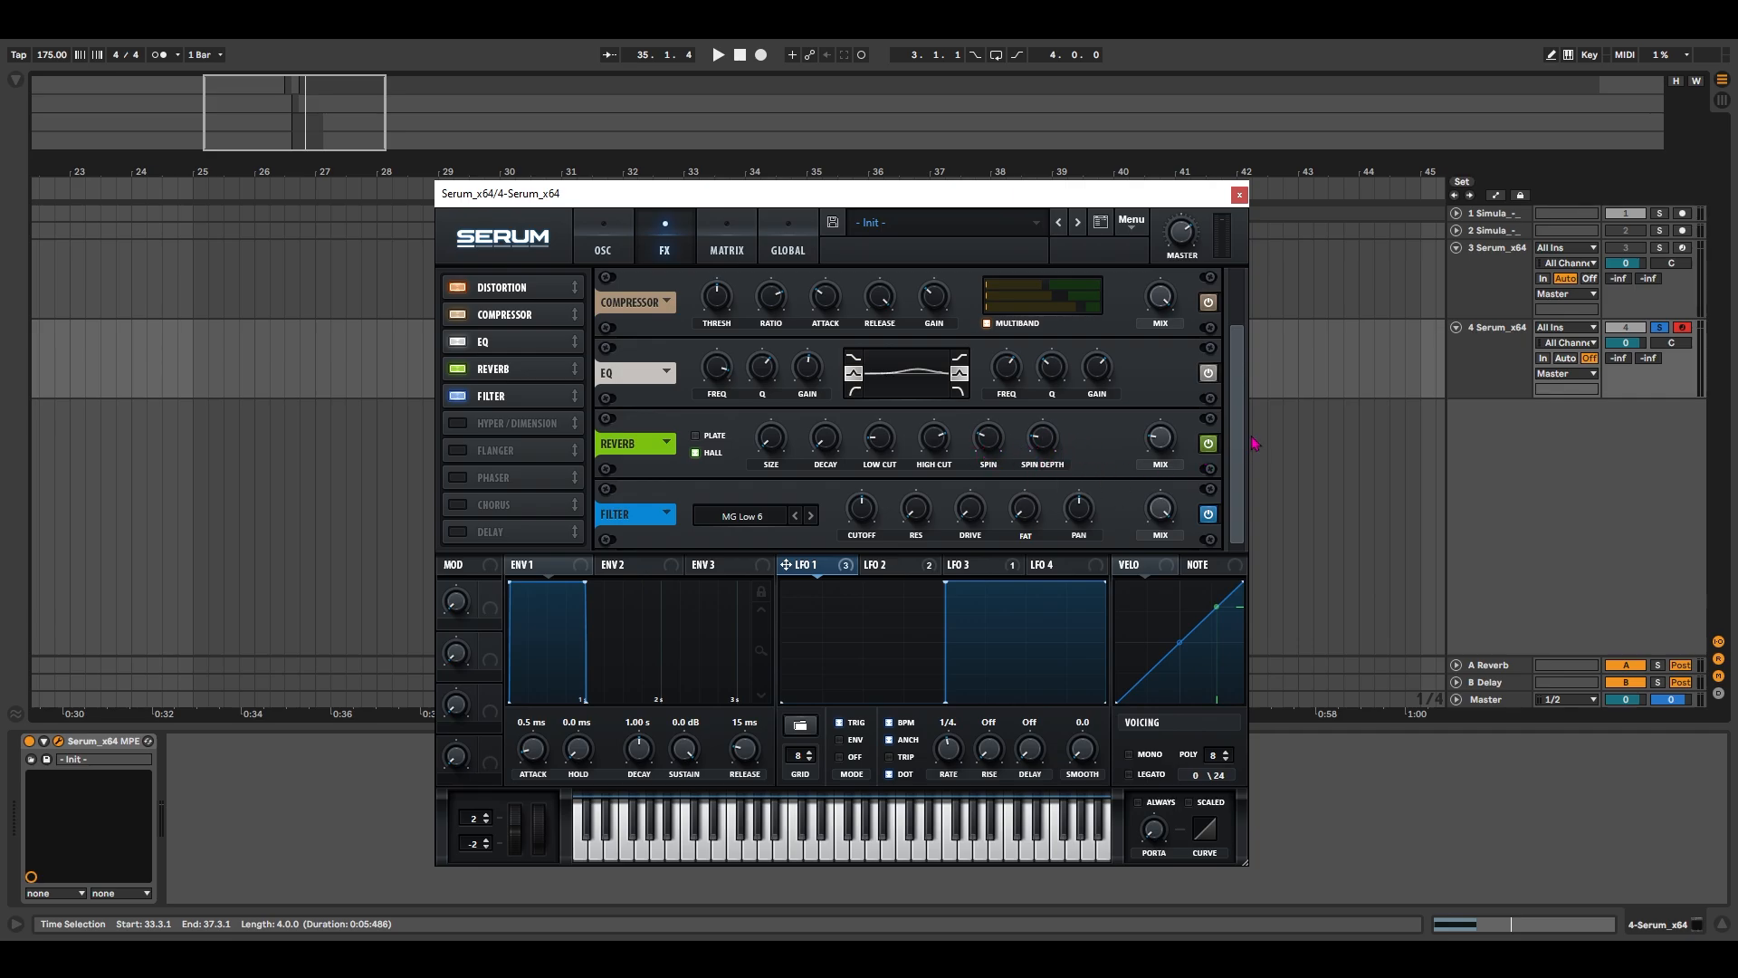
{"action": "left_click_drag", "start_coordinate": [1160, 443], "coordinate": [1184, 507]}
Set the Filter effect's type to Formant-I with a cutoff of 330, raise its drive slightly, and lower its mix.
{"action": "left_click", "coordinate": [702, 523]}
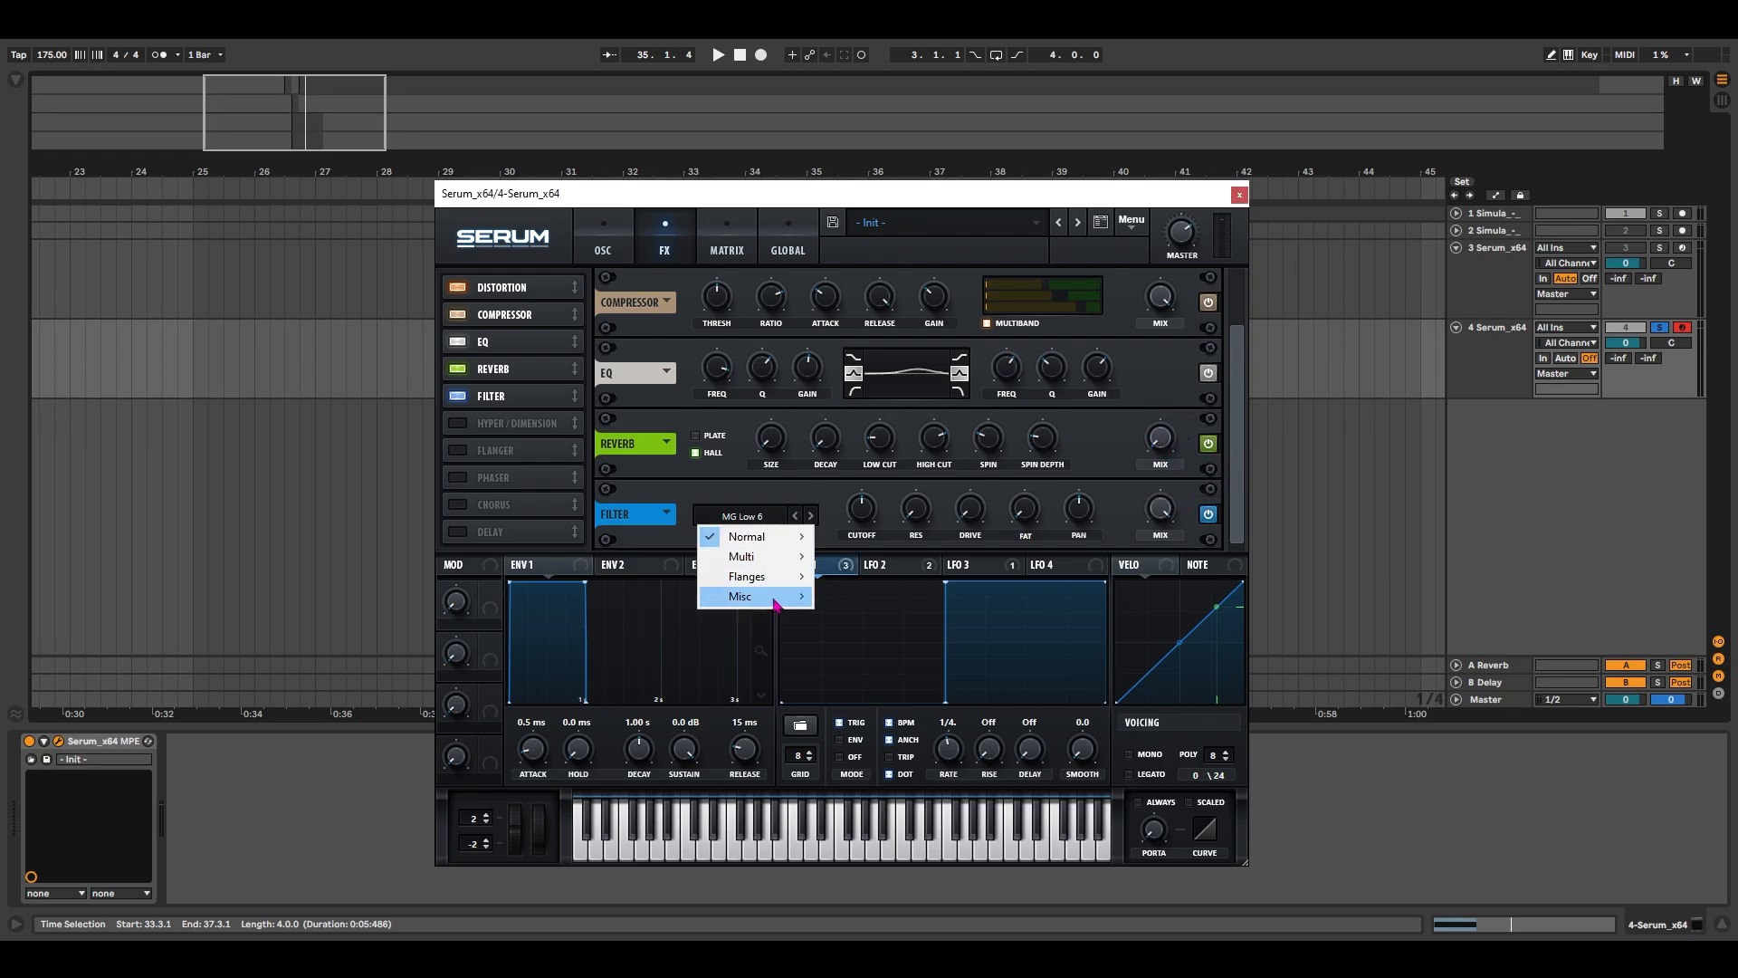
{"action": "mouse_move", "coordinate": [774, 597]}
{"action": "left_click", "coordinate": [871, 422]}
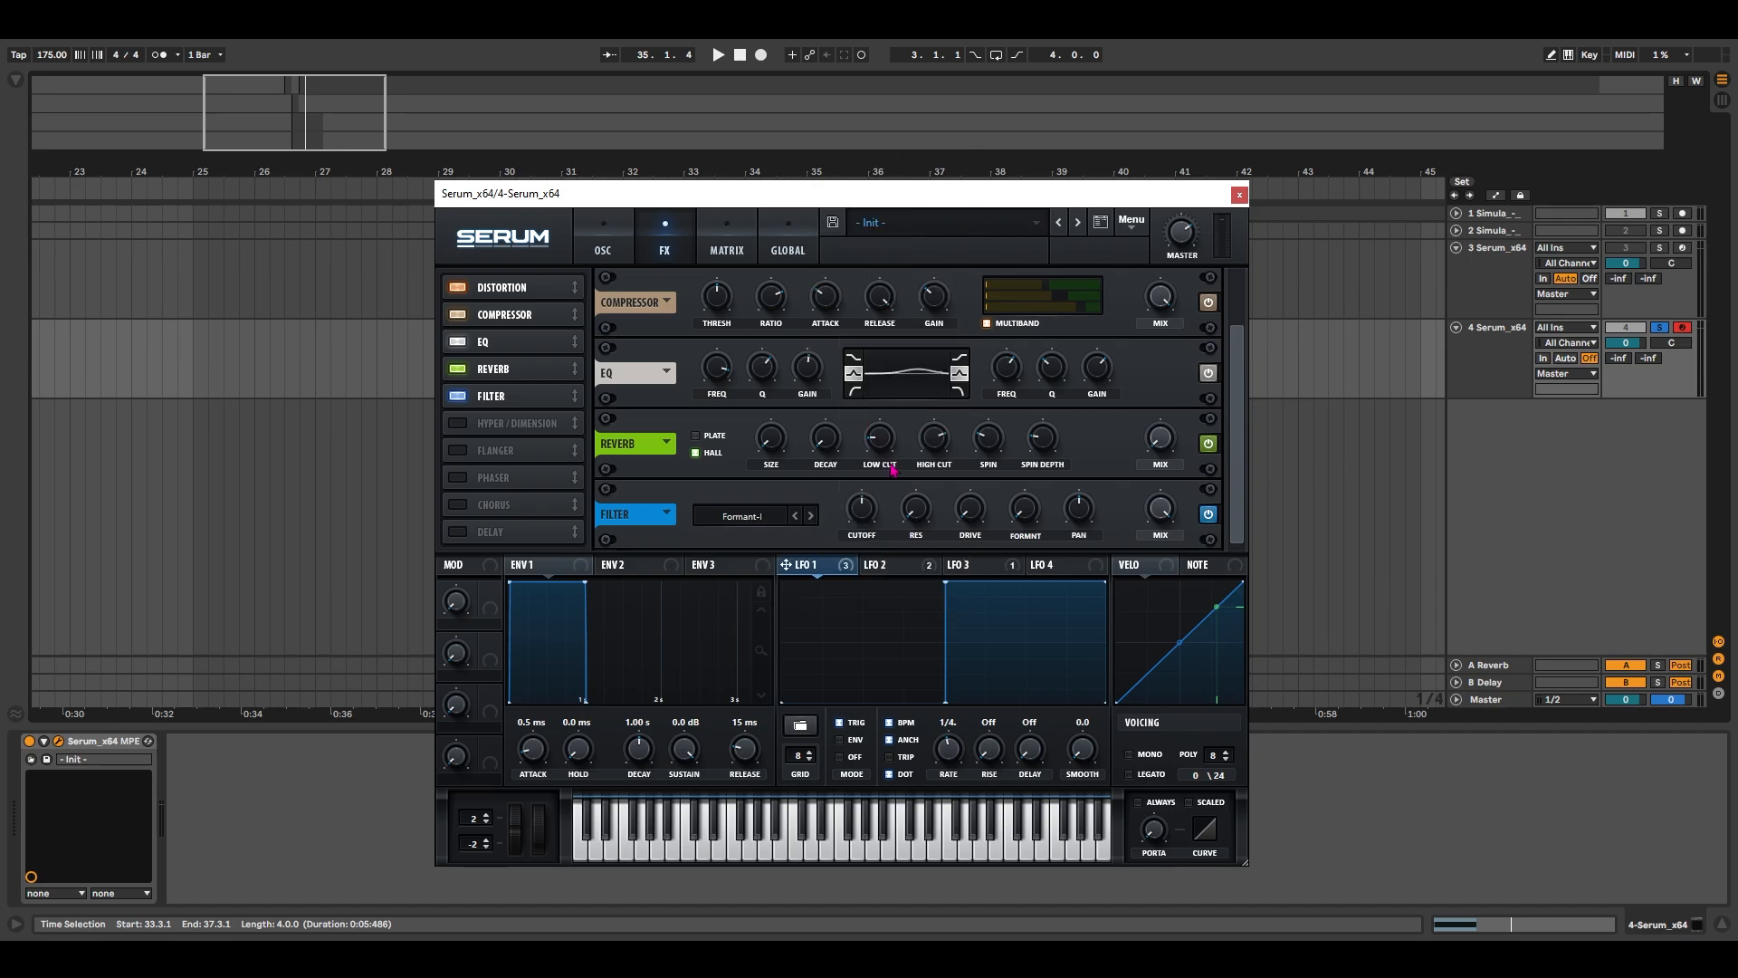
{"action": "double_click", "coordinate": [865, 512]}
{"action": "type", "text": "330"}
{"action": "key", "text": "Return"}
{"action": "left_click_drag", "start_coordinate": [973, 508], "coordinate": [975, 489]}
{"action": "left_click_drag", "start_coordinate": [1168, 511], "coordinate": [1181, 736]}
Return to the oscillator view and play the bass pattern through the full effects chain.
{"action": "left_click", "coordinate": [604, 247]}
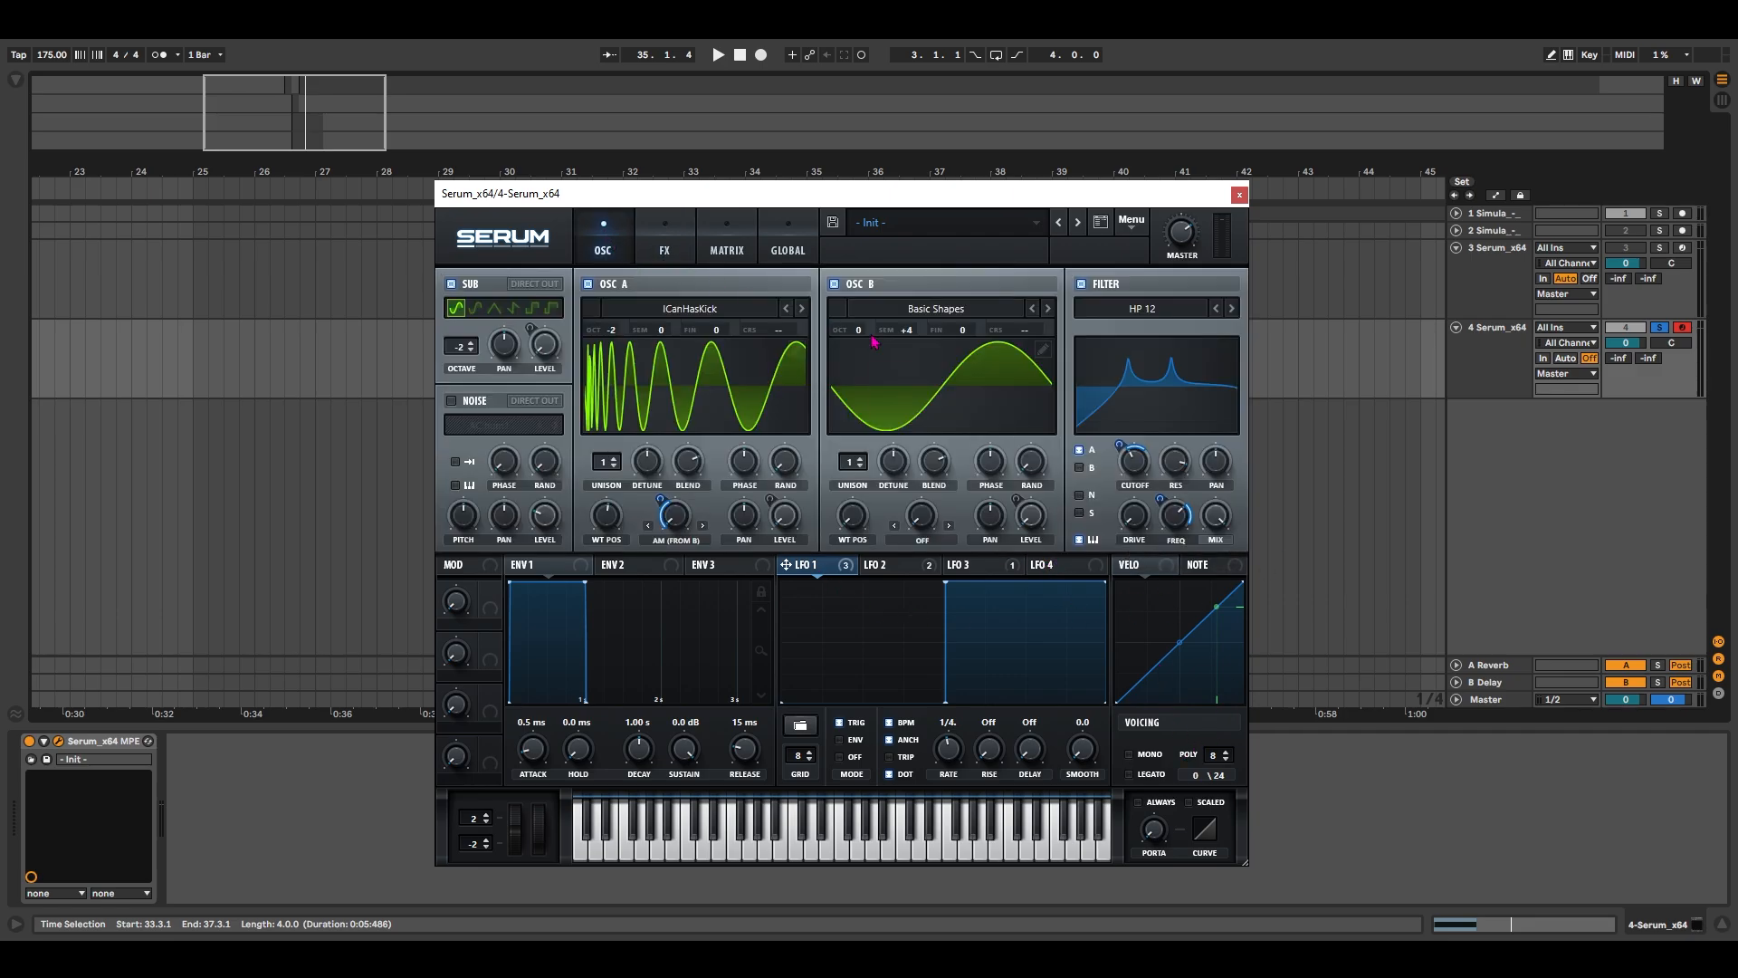
{"action": "key", "text": "space"}
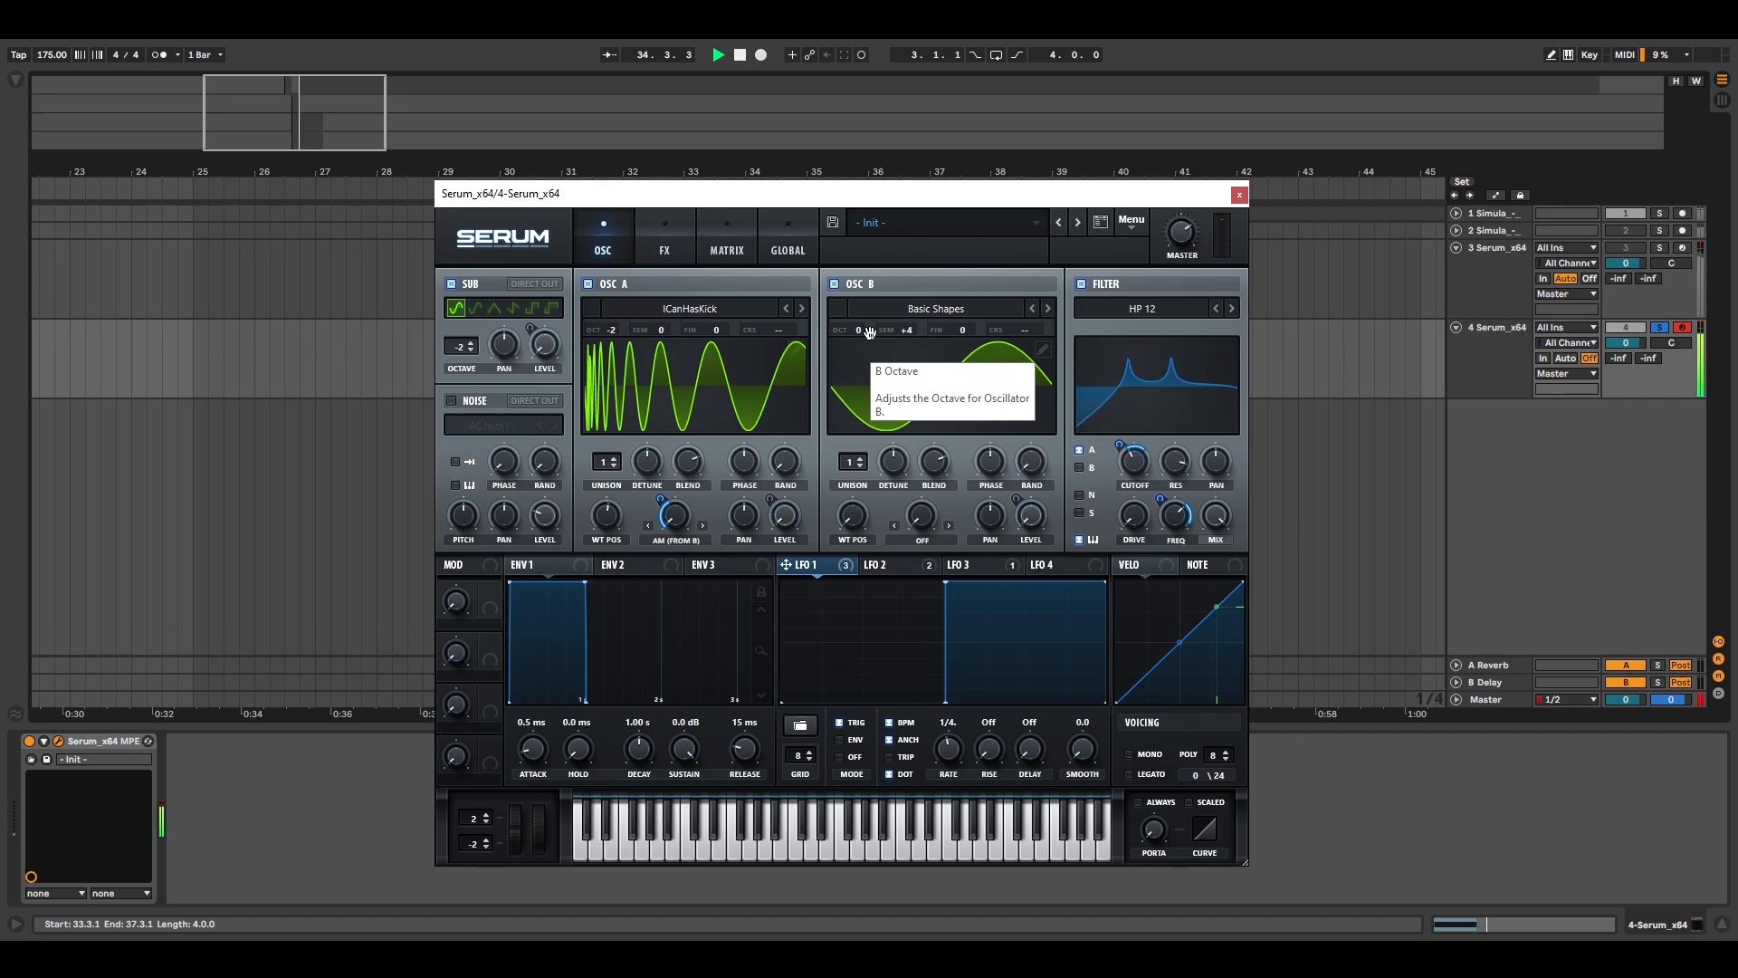
{"action": "key", "text": "space"}
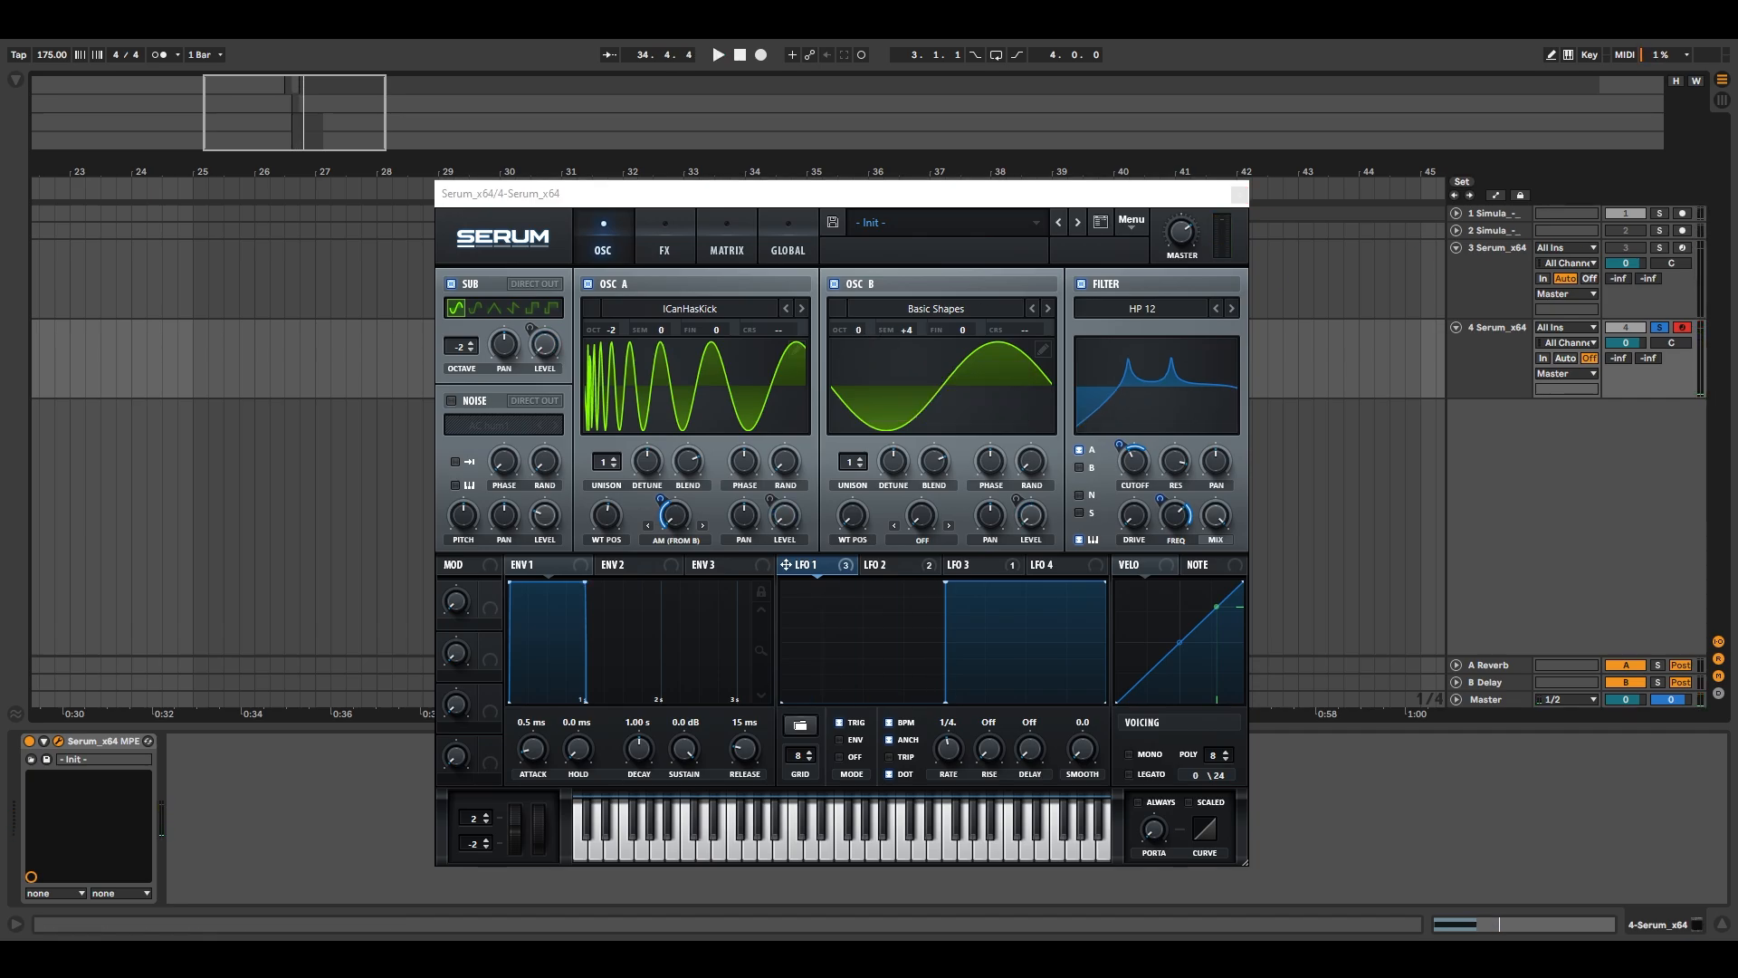
Assign Macro 1 to the main filter's Cutoff and Freq controls and to the Formant-I effect filter's cutoff.
{"action": "left_click", "coordinate": [491, 599]}
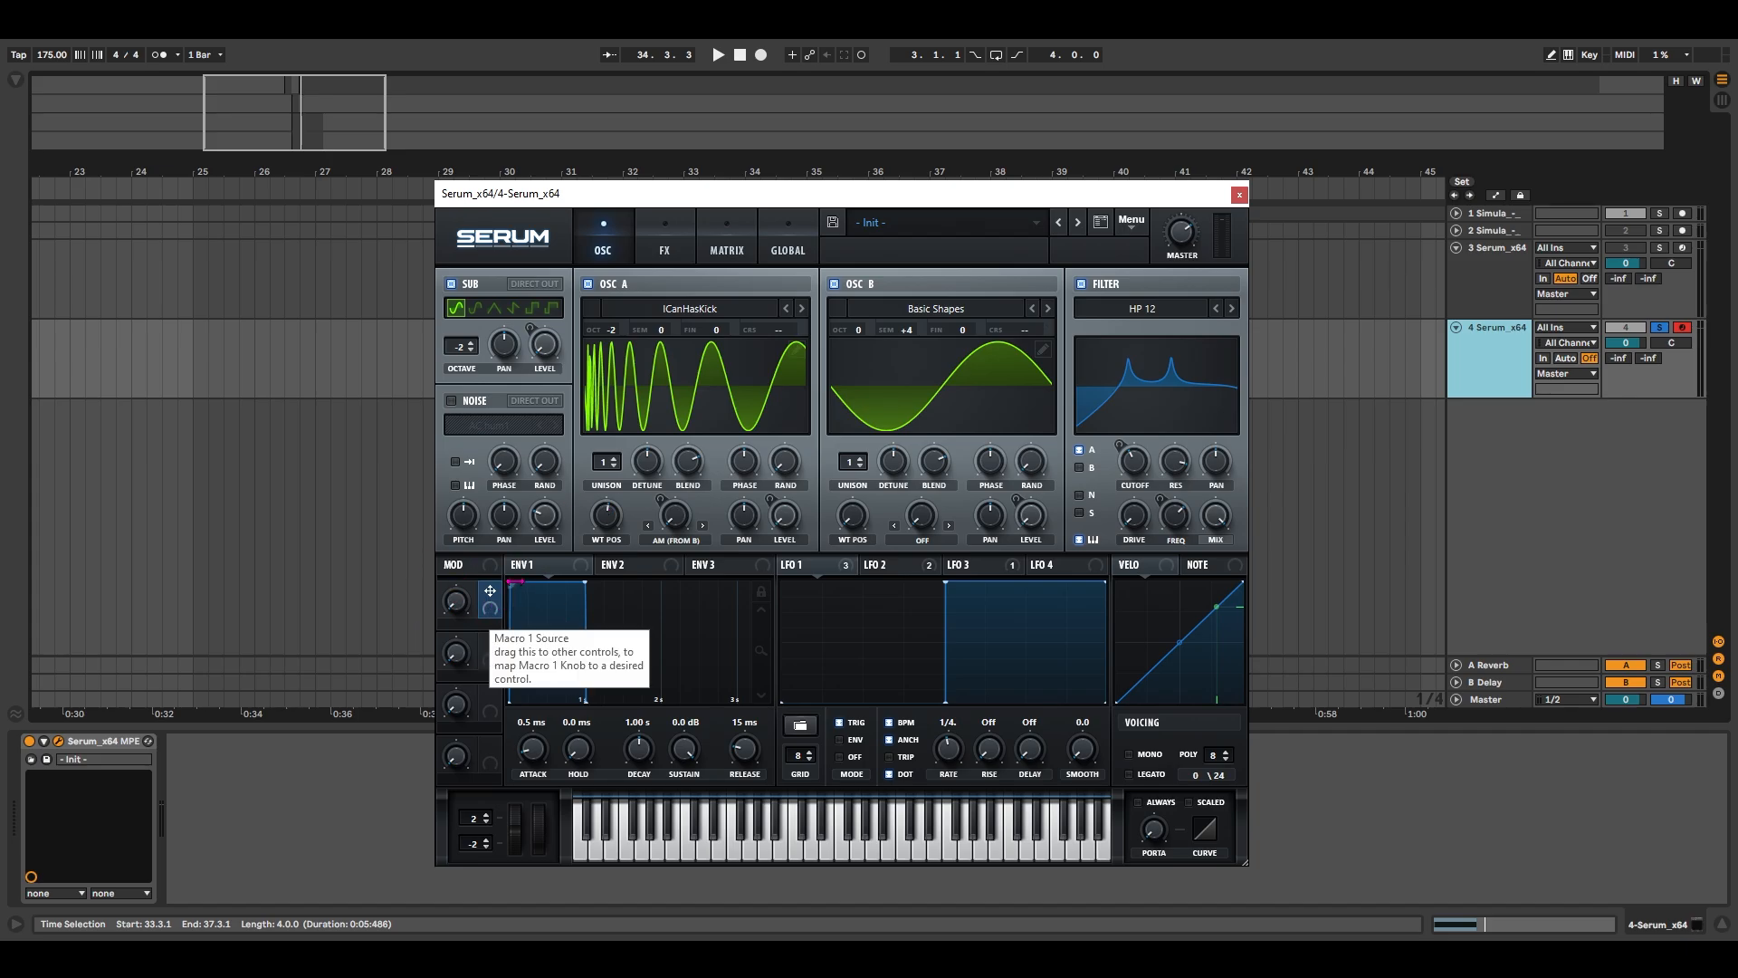
{"action": "left_click_drag", "start_coordinate": [492, 599], "coordinate": [1135, 463]}
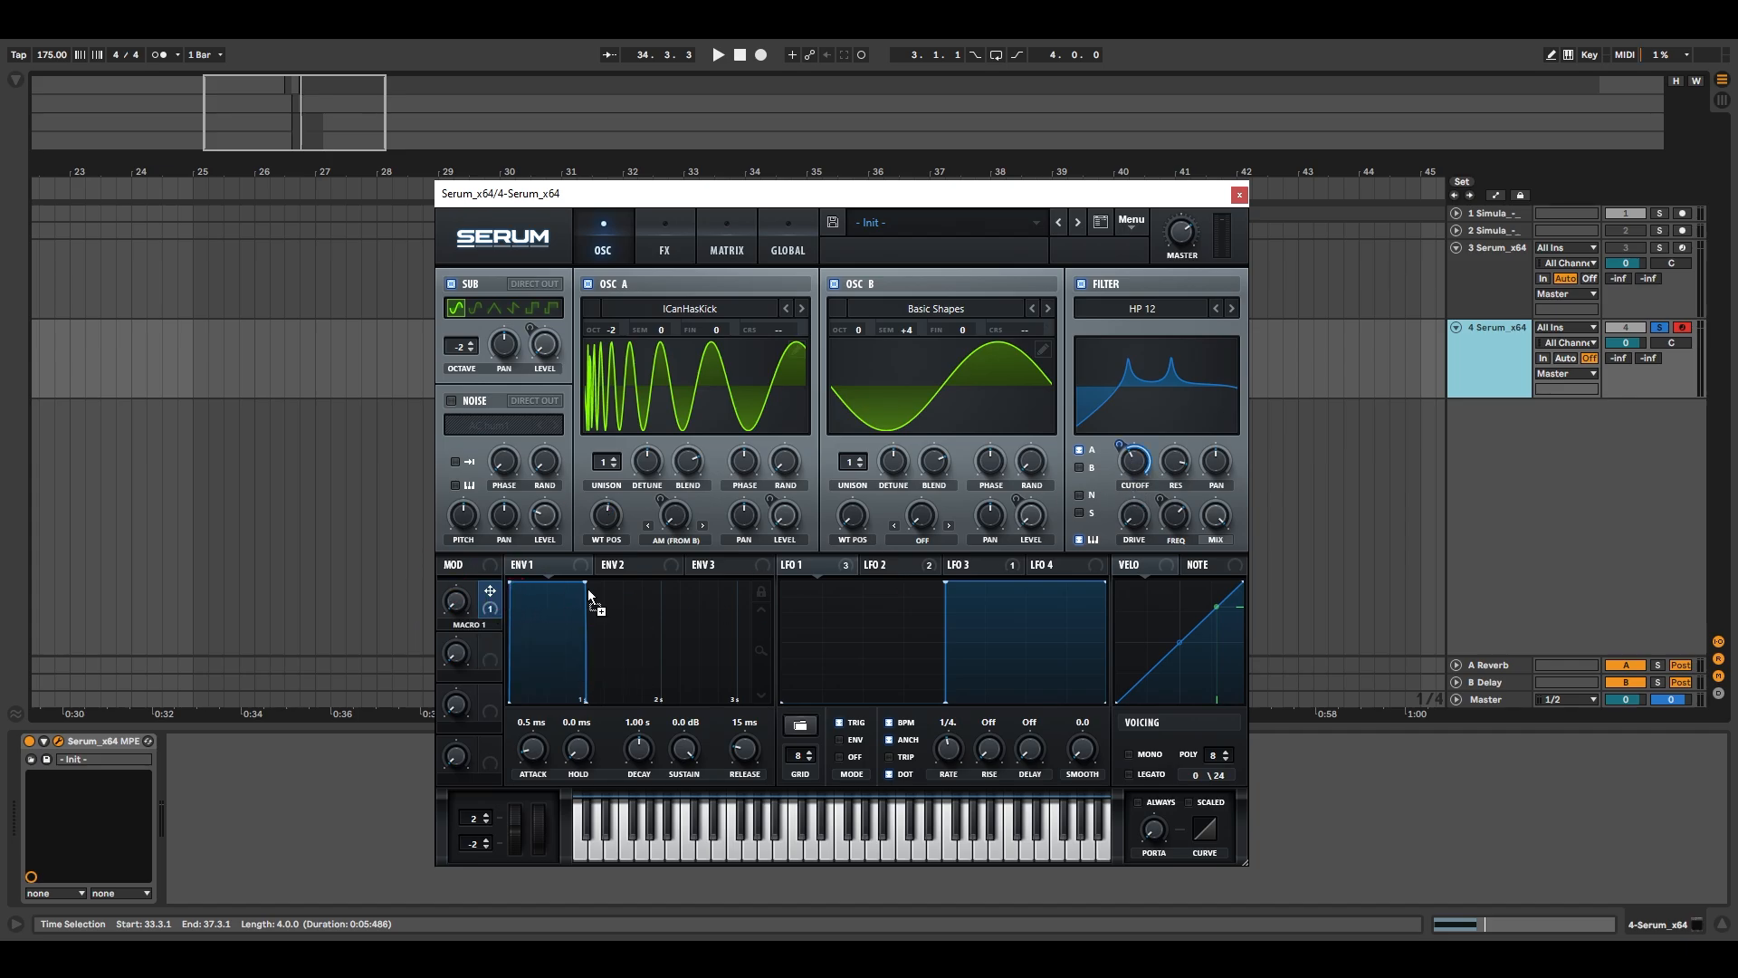
{"action": "left_click_drag", "start_coordinate": [589, 597], "coordinate": [1181, 534]}
{"action": "left_click", "coordinate": [665, 243]}
{"action": "left_click_drag", "start_coordinate": [531, 591], "coordinate": [854, 518]}
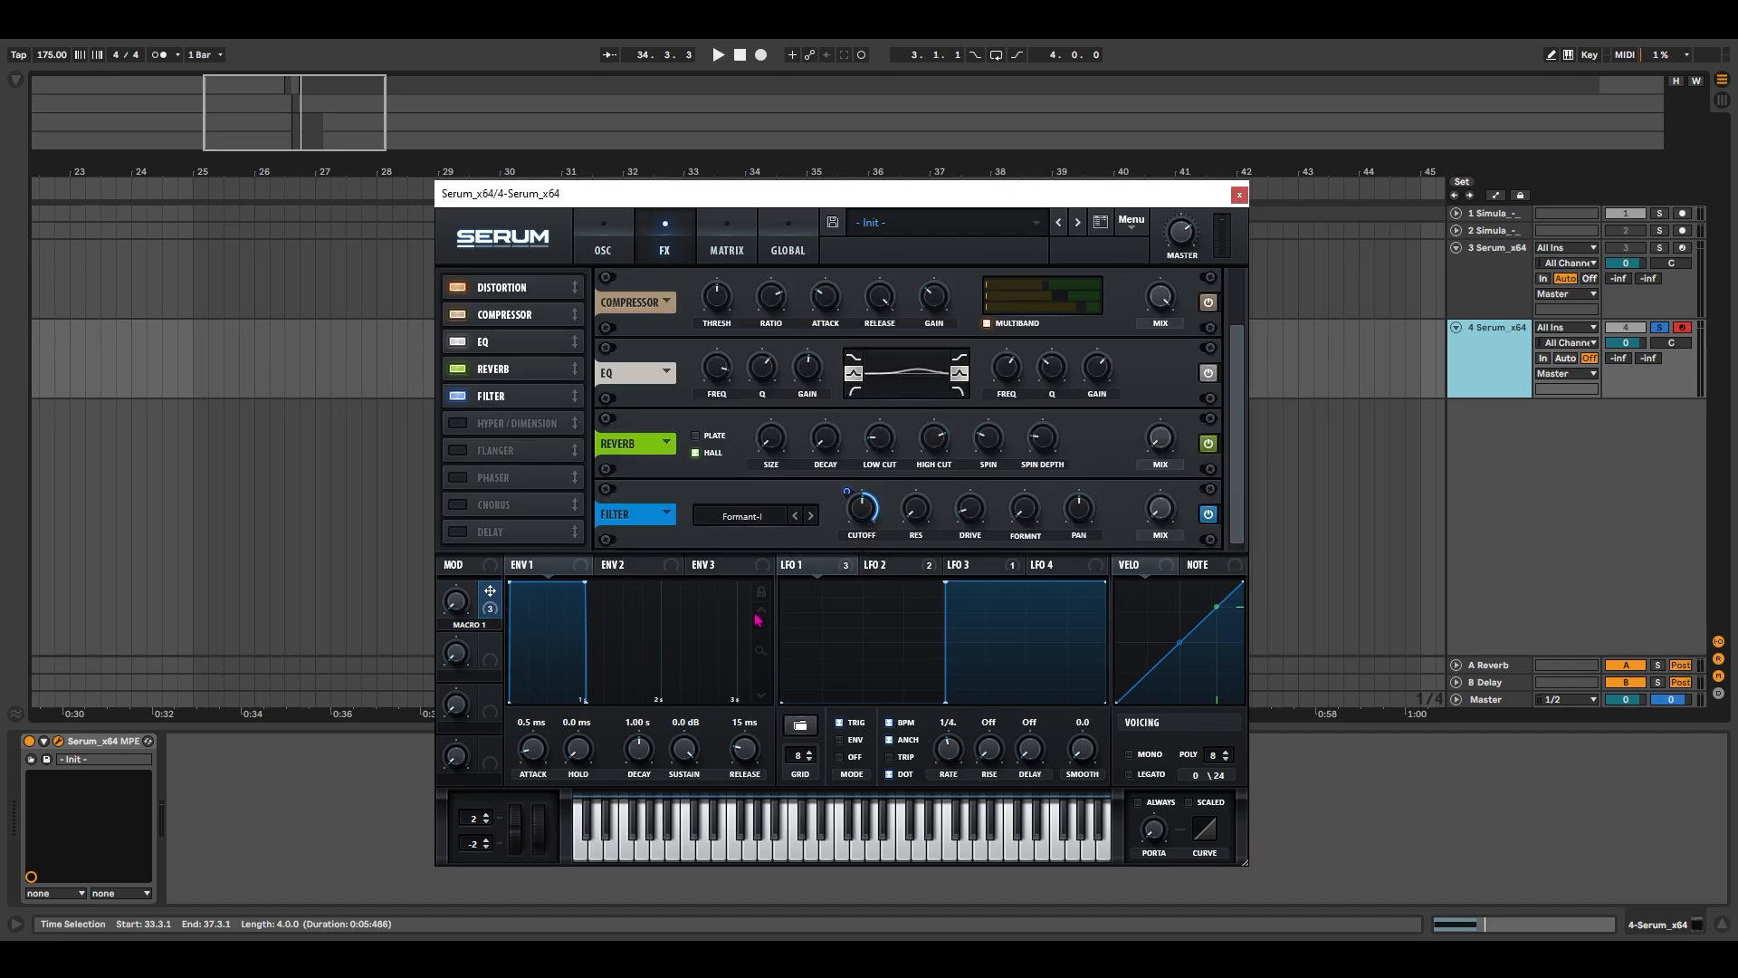
Reduce Macro 1's modulation depth on the main filter's cutoff, audition the pattern, and set its depth on Freq to 8.
{"action": "left_click", "coordinate": [605, 243]}
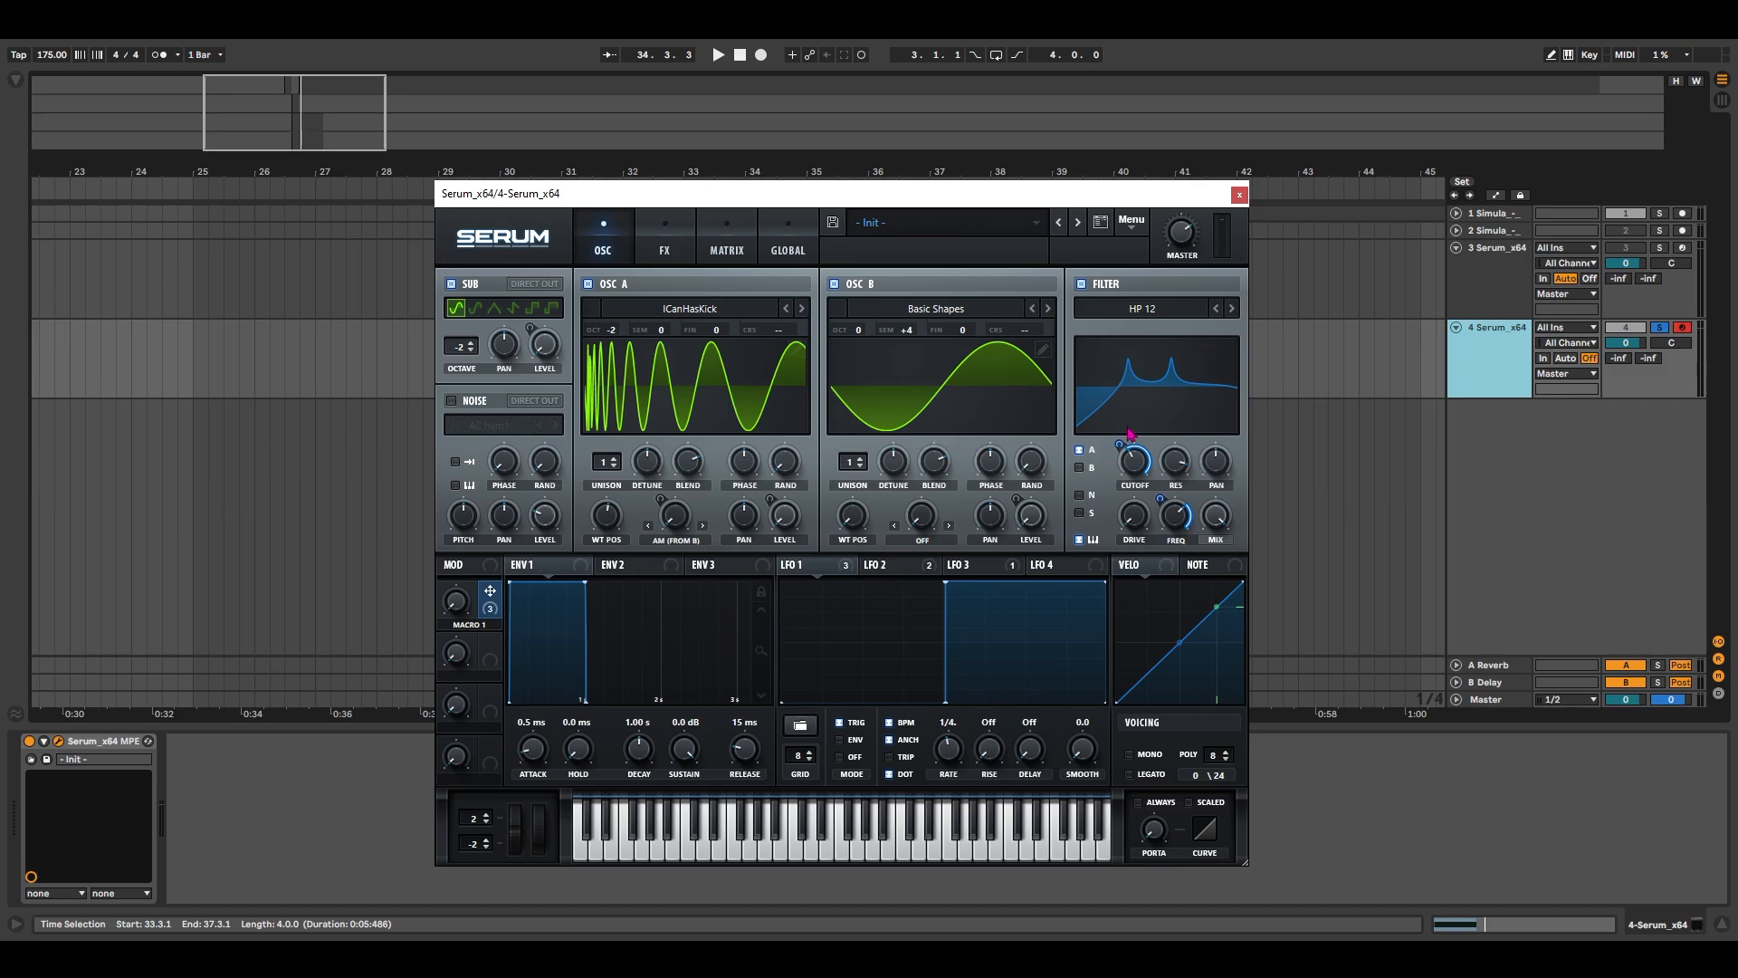
{"action": "left_click_drag", "start_coordinate": [1112, 478], "coordinate": [1110, 496]}
{"action": "key", "text": "space"}
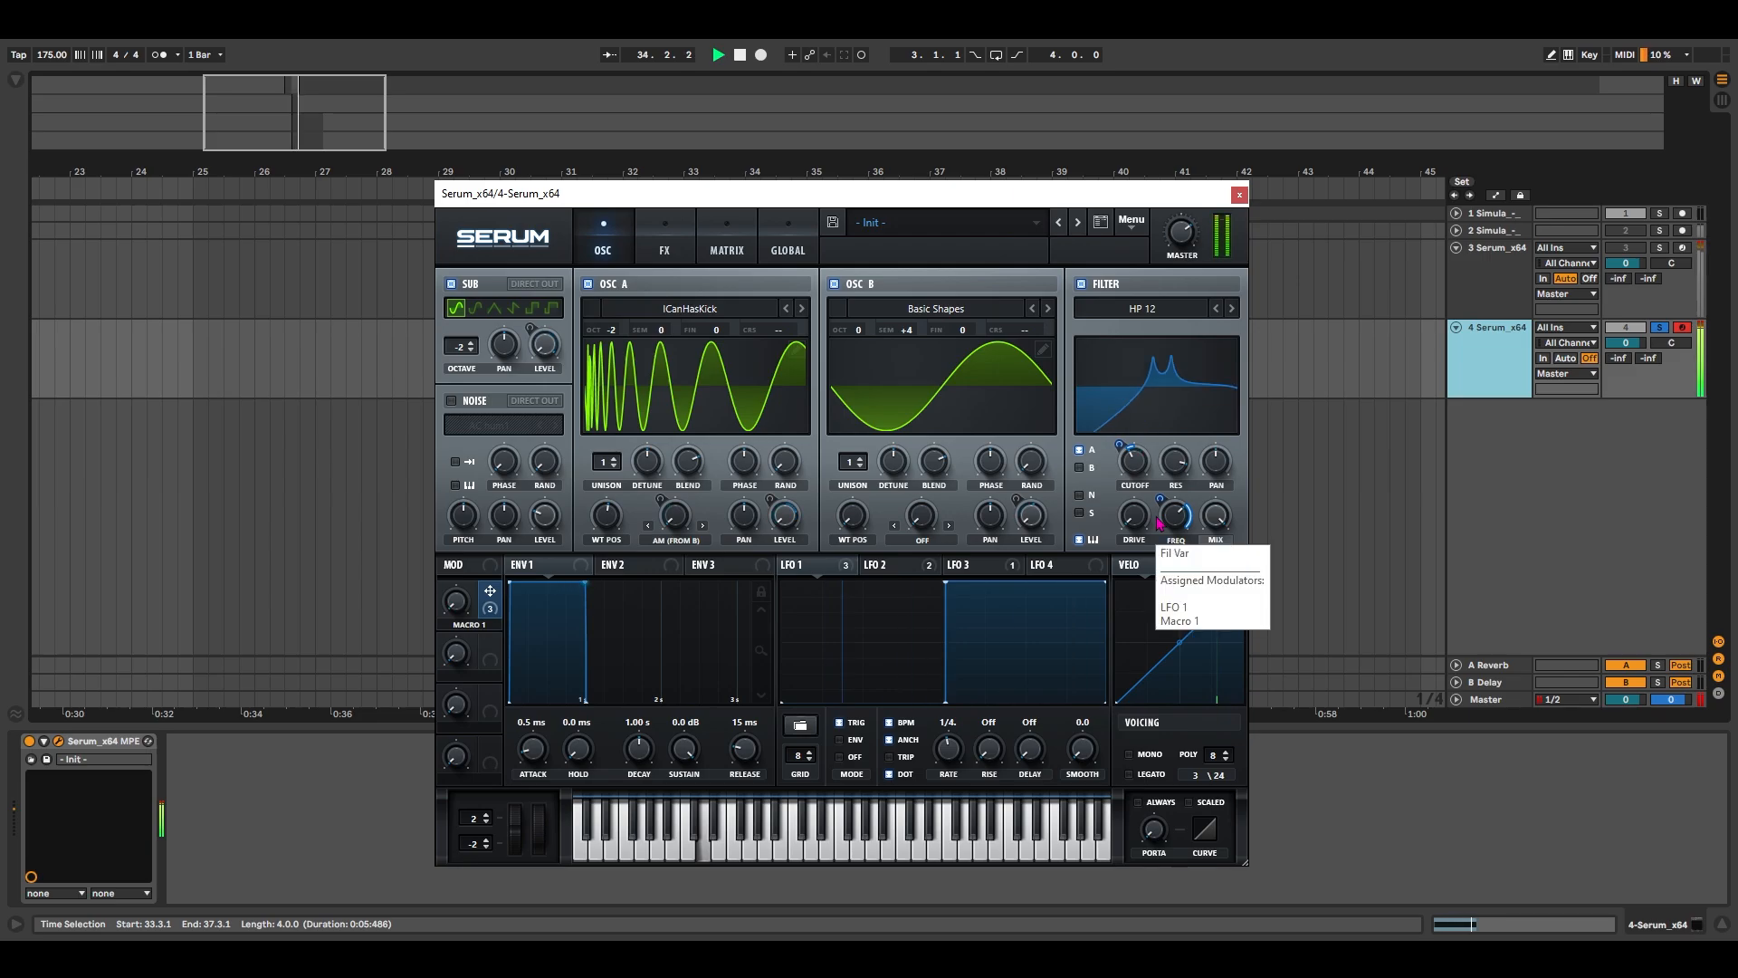
{"action": "key", "text": "space"}
{"action": "left_click_drag", "start_coordinate": [1159, 523], "coordinate": [1156, 520]}
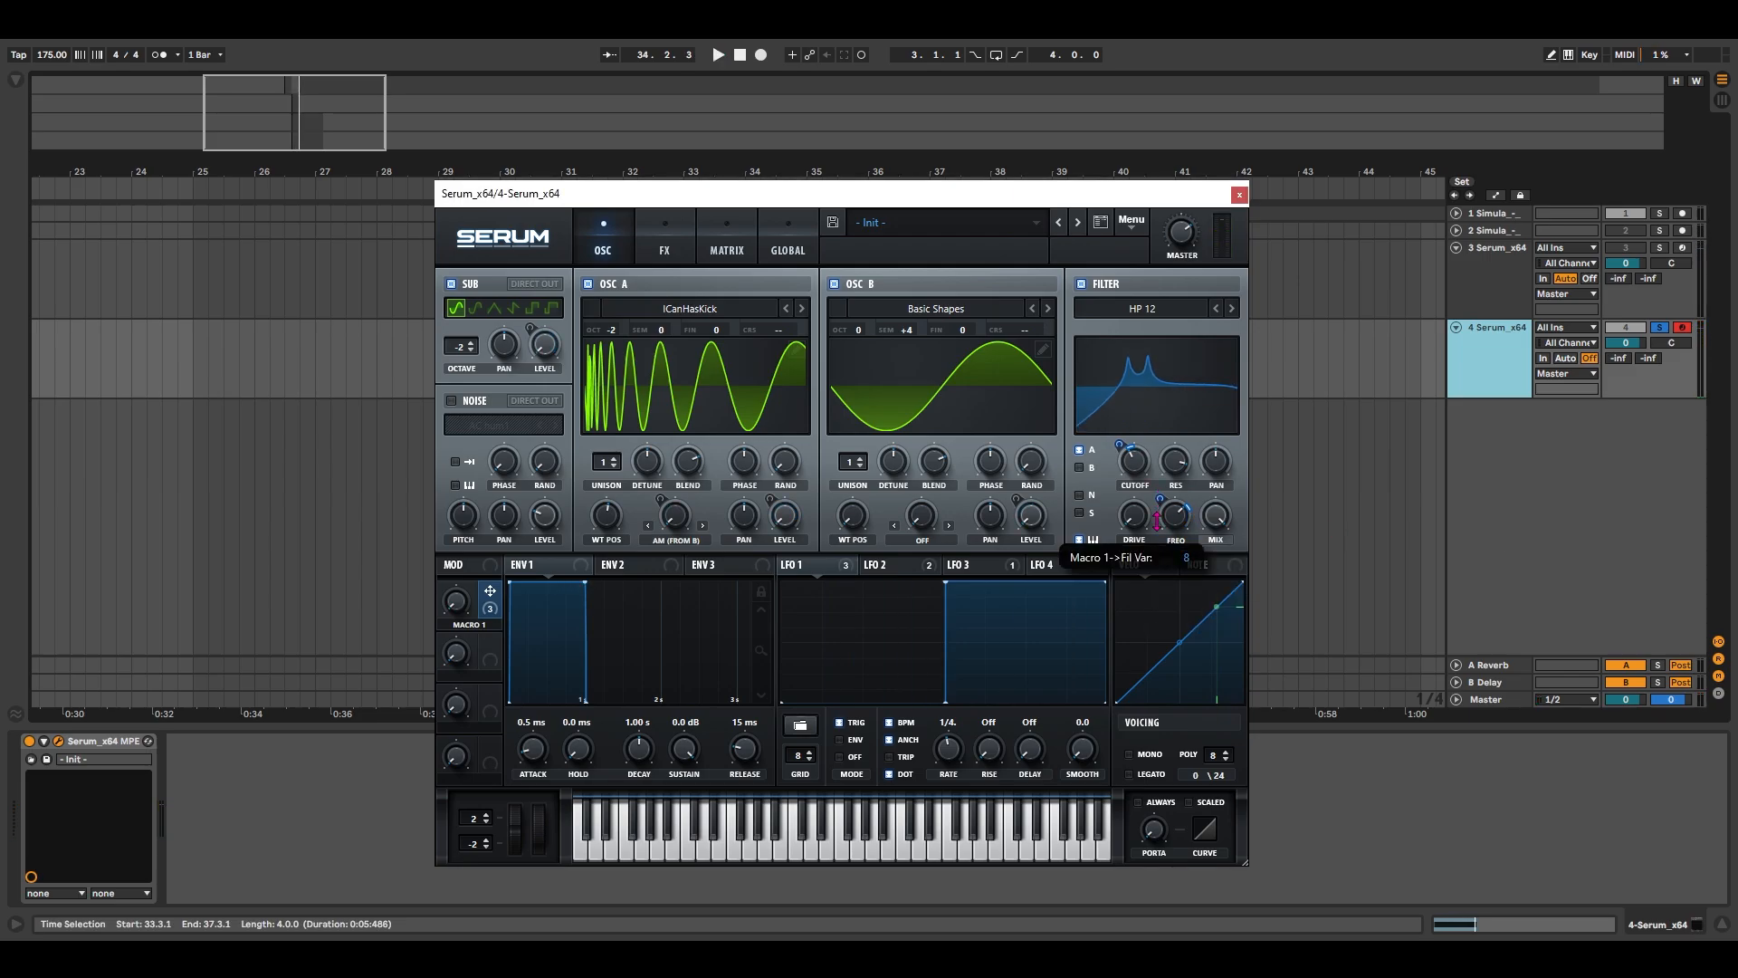
Set Macro 1's modulation depth on the Formant-I effect filter's cutoff to -35 and audition the bass pattern.
{"action": "left_click", "coordinate": [664, 242]}
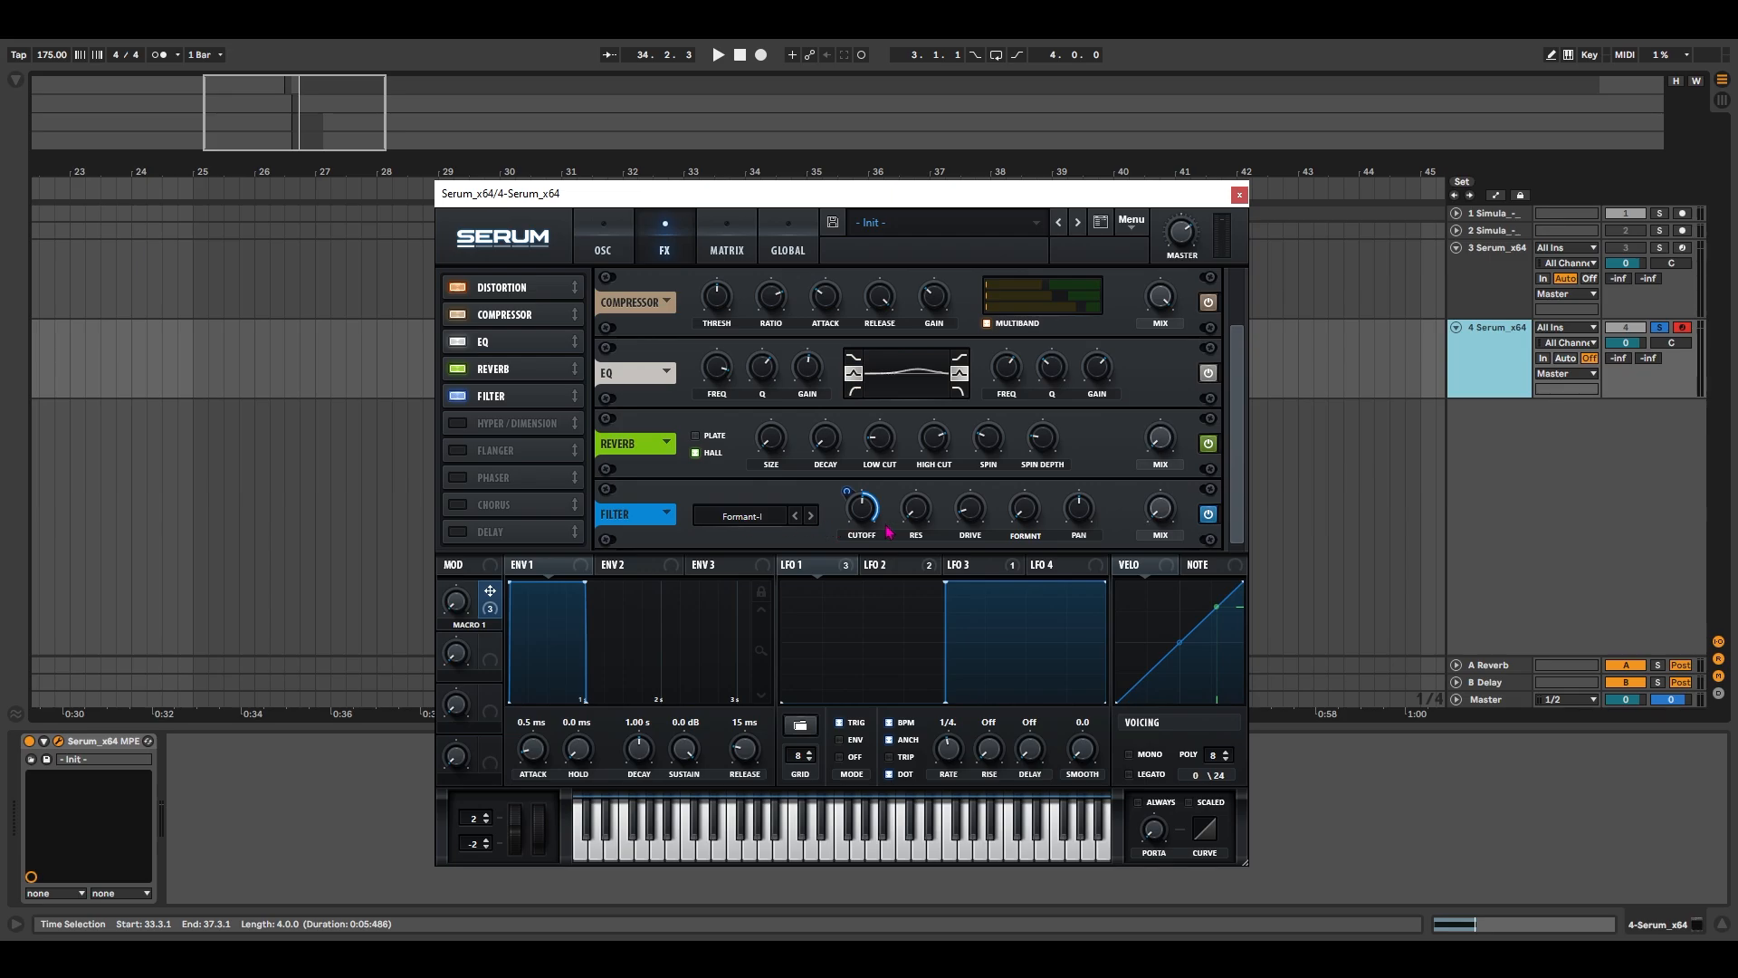
{"action": "left_click_drag", "start_coordinate": [858, 508], "coordinate": [845, 571]}
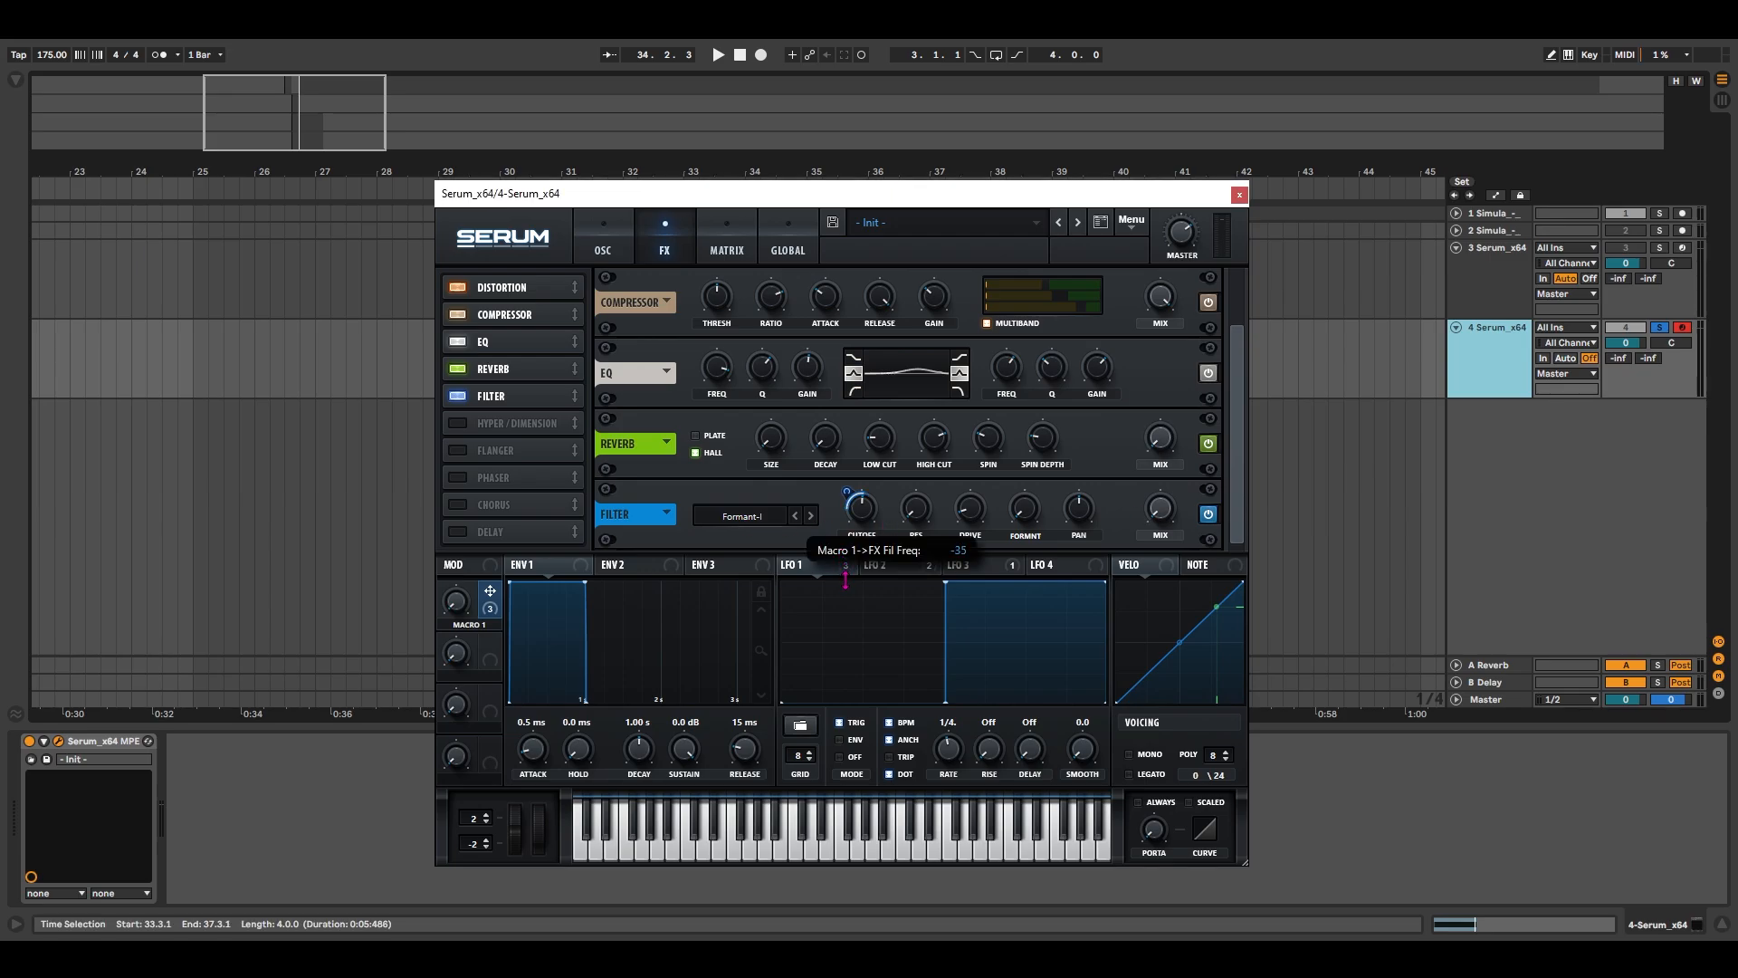
{"action": "key", "text": "space"}
{"action": "key", "text": "space"}
Play the bass pattern while sweeping Macro 1 up and back down to hear its effect on both filters.
{"action": "left_click", "coordinate": [603, 243]}
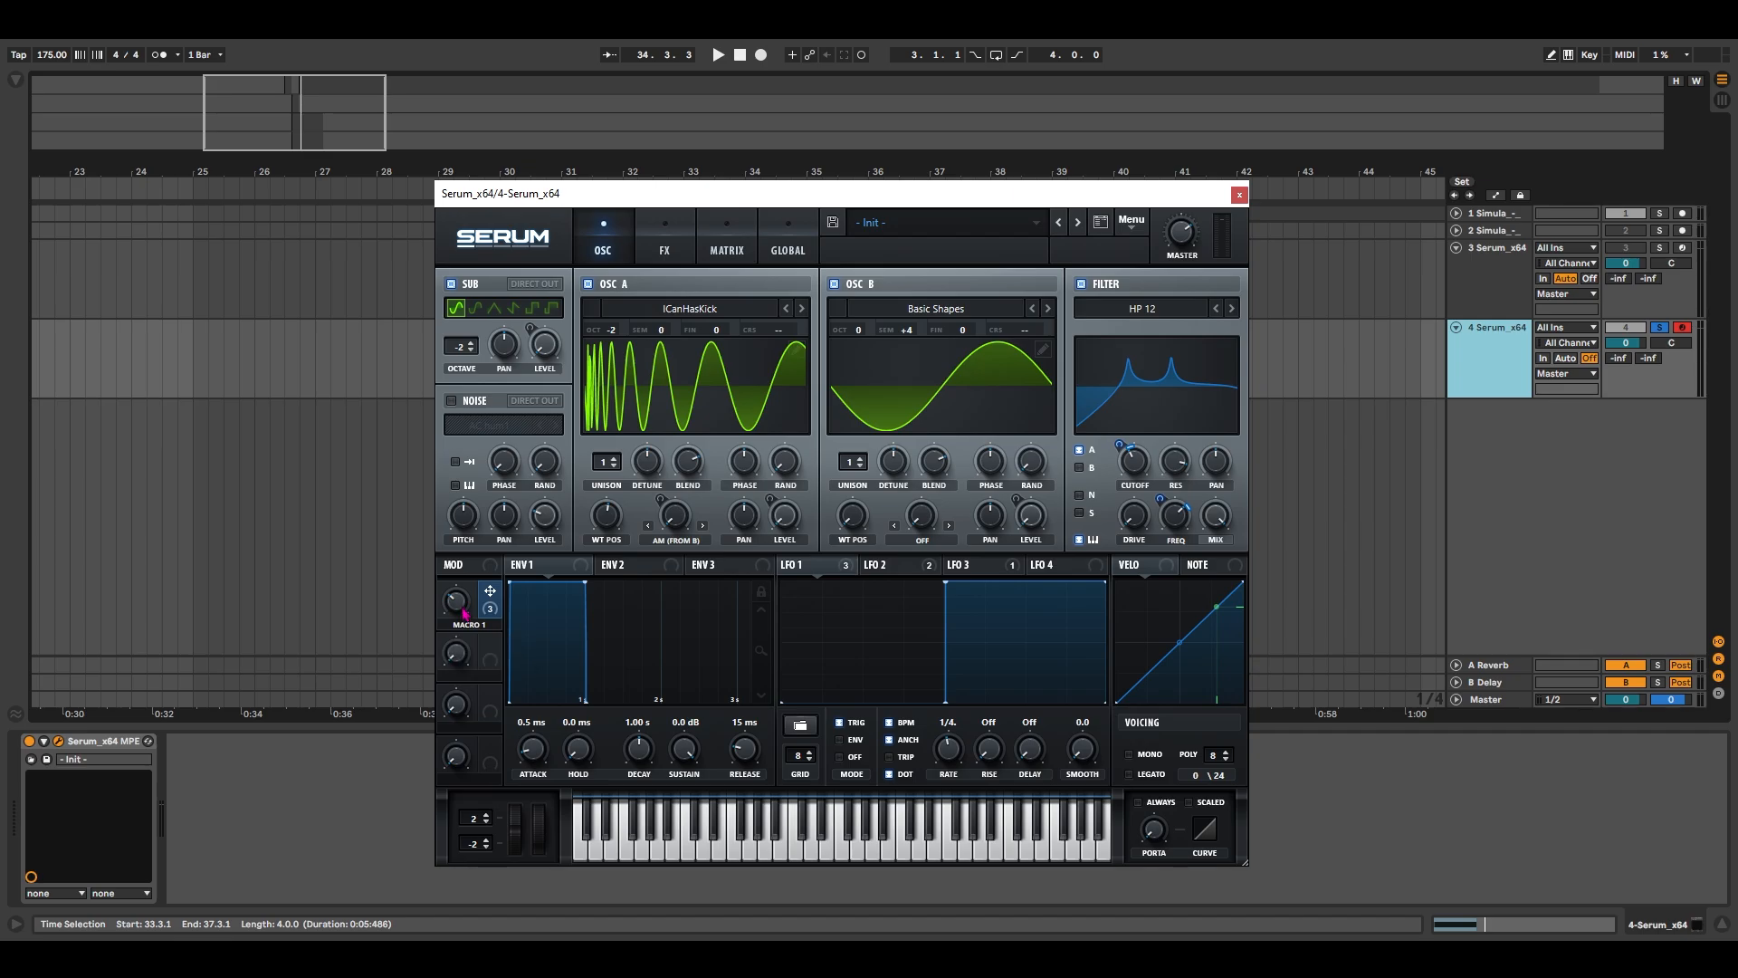
{"action": "mouse_move", "coordinate": [465, 610]}
{"action": "left_click_drag", "start_coordinate": [464, 610], "coordinate": [468, 565]}
{"action": "key", "text": "space"}
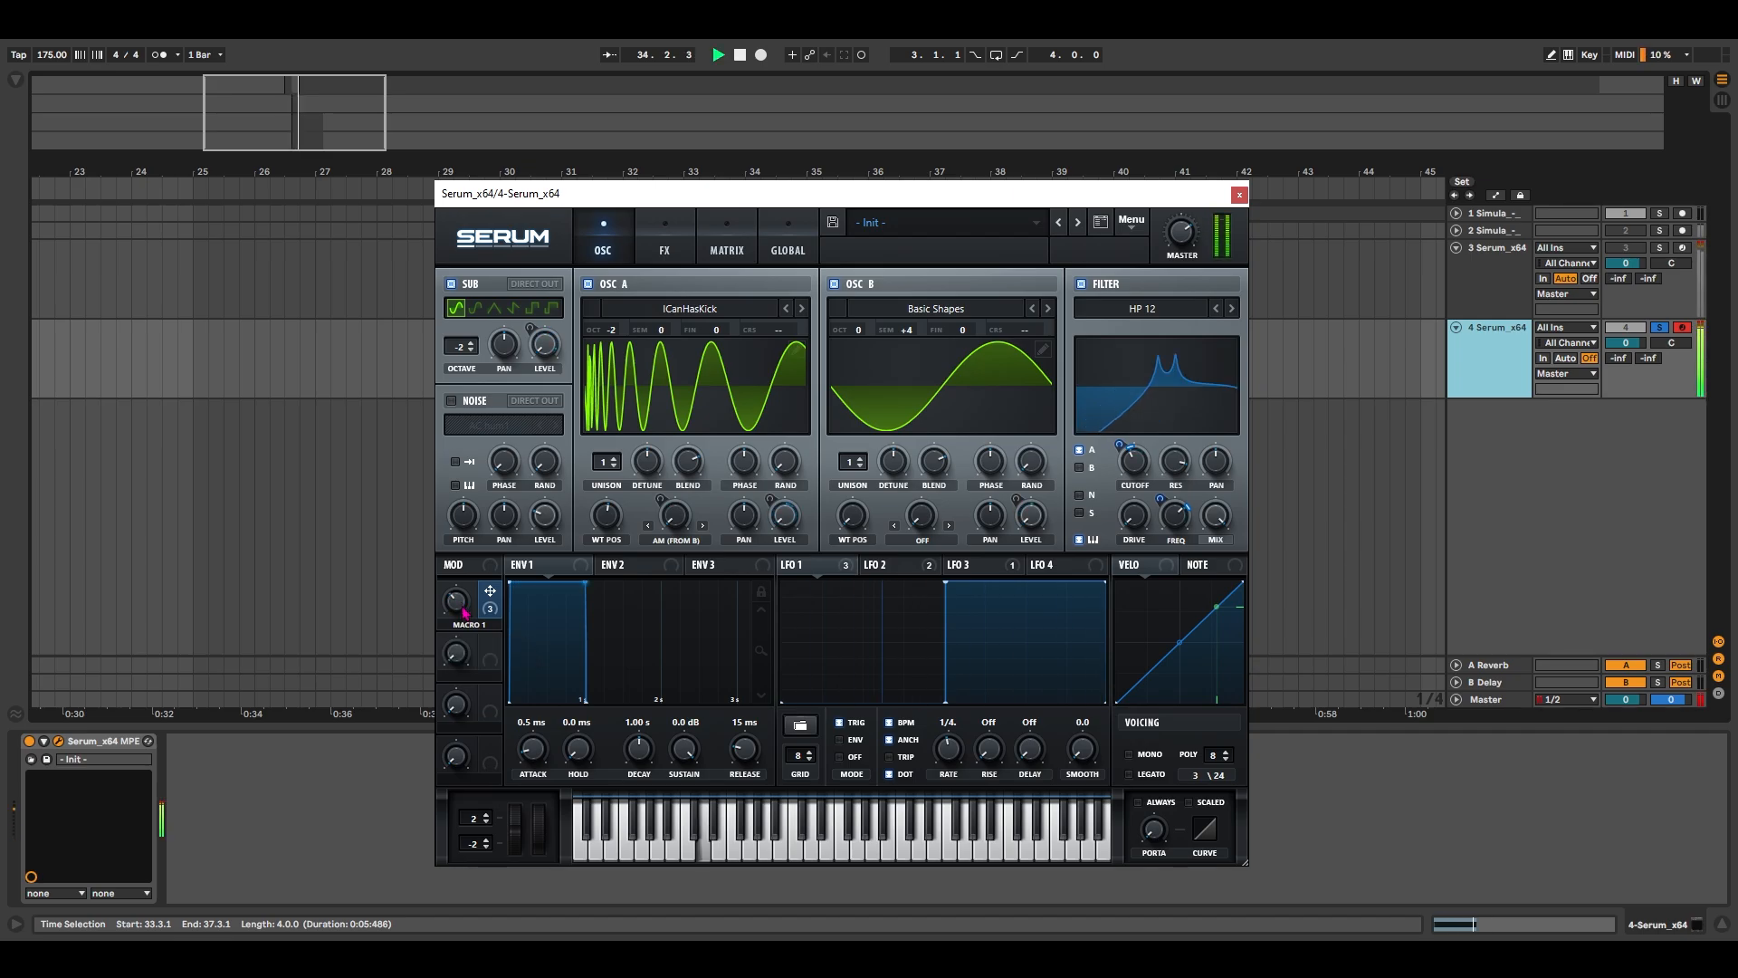
{"action": "left_click_drag", "start_coordinate": [468, 565], "coordinate": [468, 639]}
{"action": "key", "text": "space"}
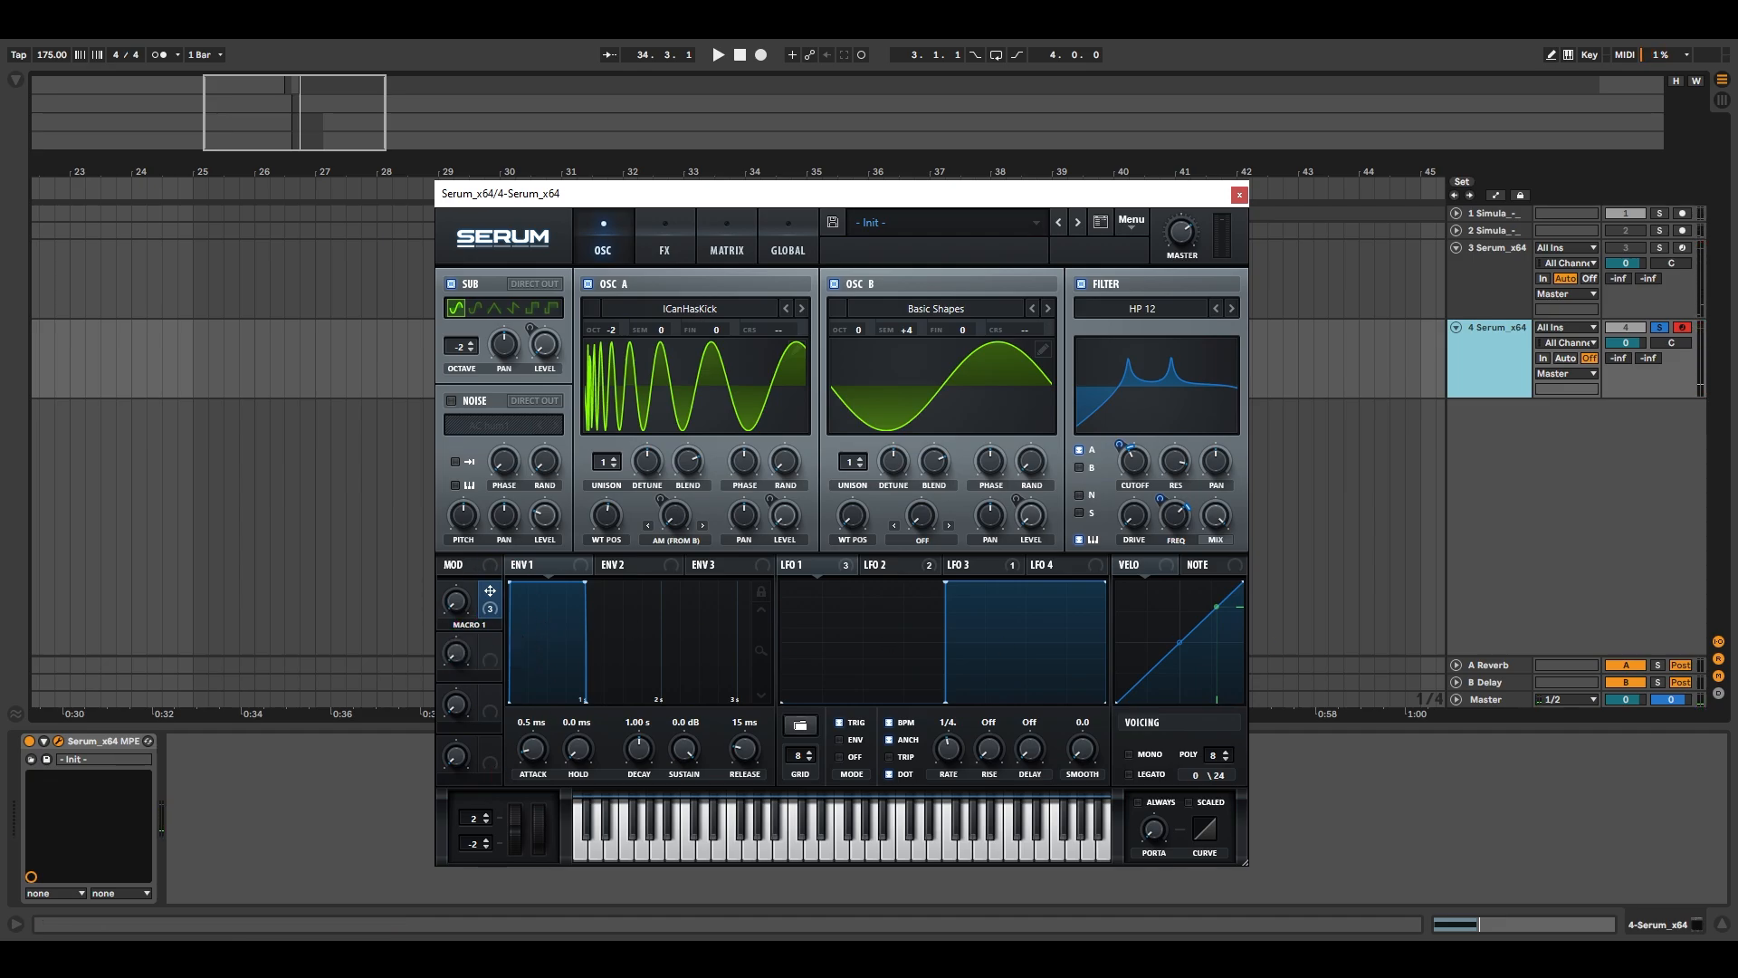
Assign Macro 2 to the Reverb mix and Macro 3 to the effect filter's mix with a depth of 65.
{"action": "left_click", "coordinate": [665, 237]}
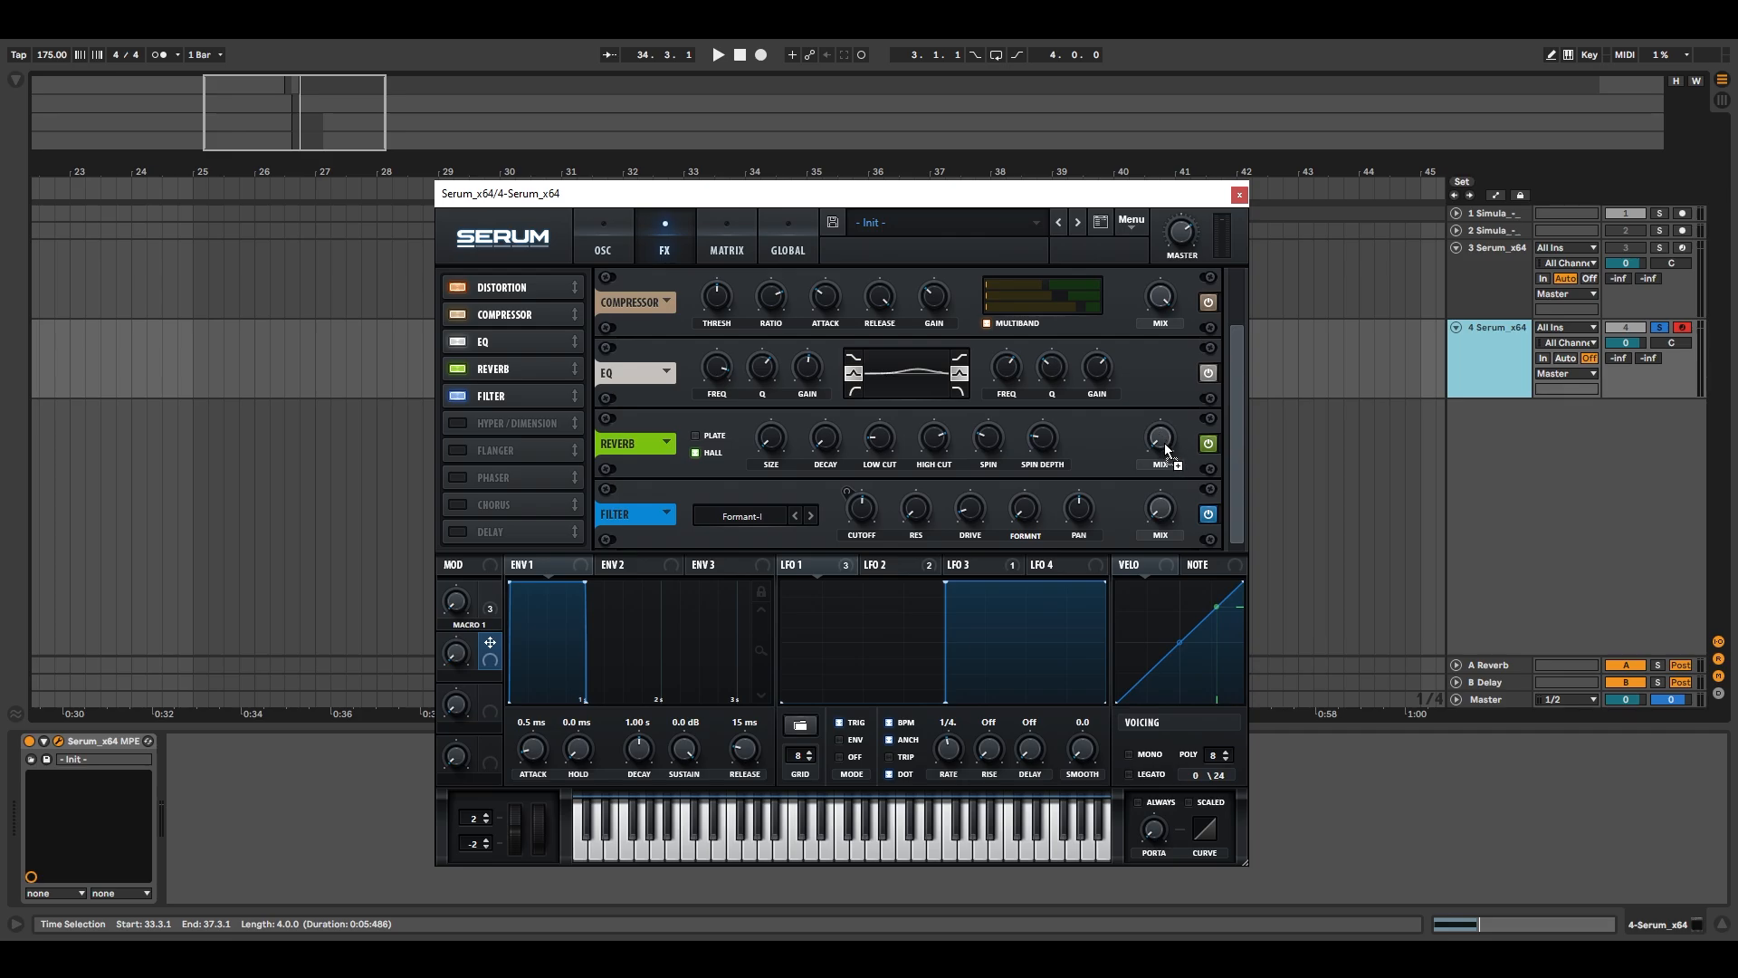
{"action": "left_click_drag", "start_coordinate": [1169, 451], "coordinate": [1160, 440]}
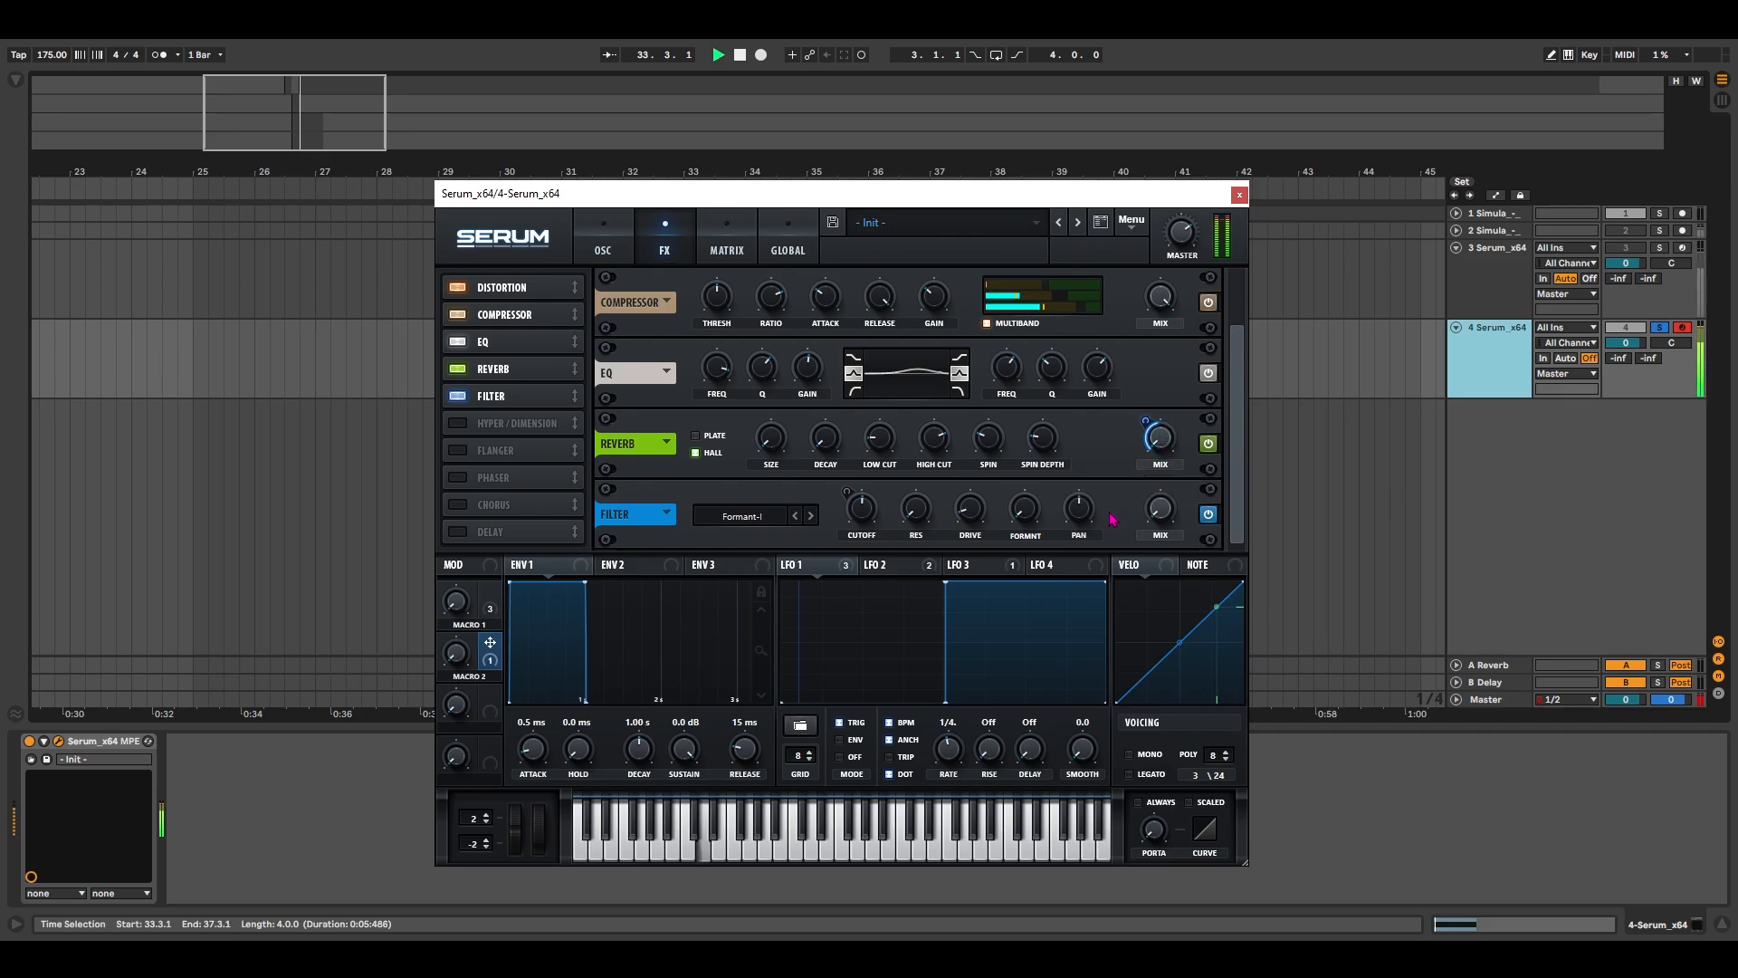
{"action": "left_click_drag", "start_coordinate": [1175, 499], "coordinate": [1145, 524]}
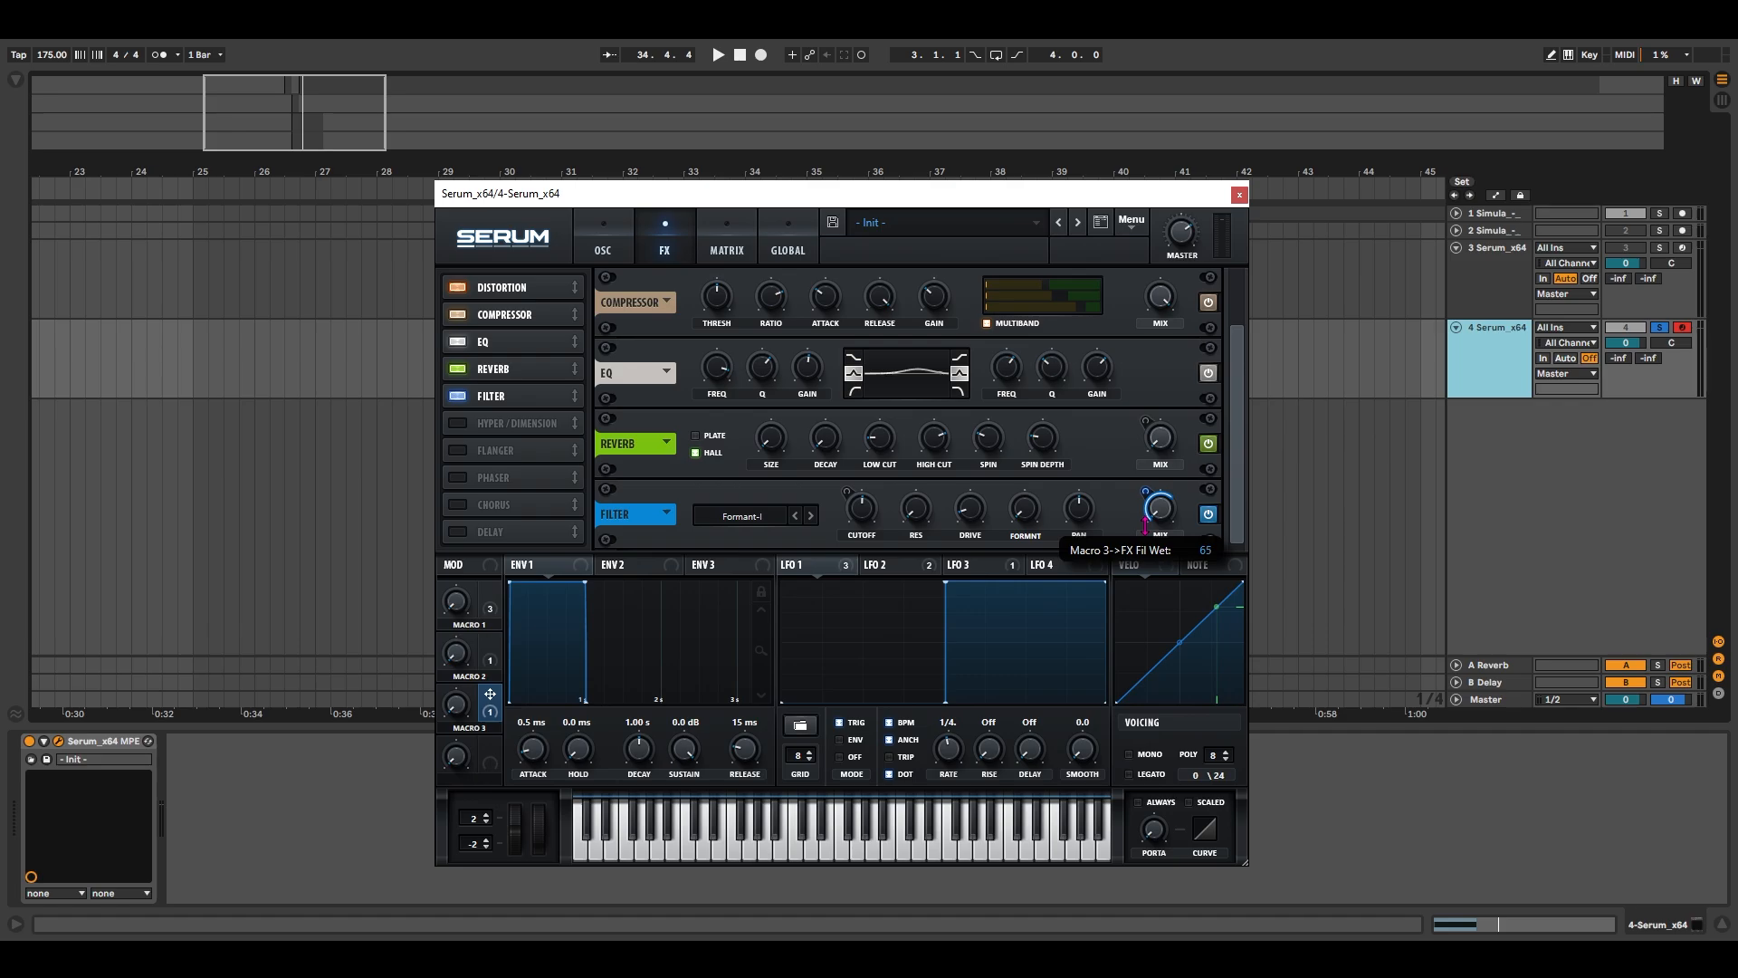
Raise Macro 2 to 79% from the oscillator view and play the bass pattern with the new macro routing.
{"action": "left_click", "coordinate": [603, 246]}
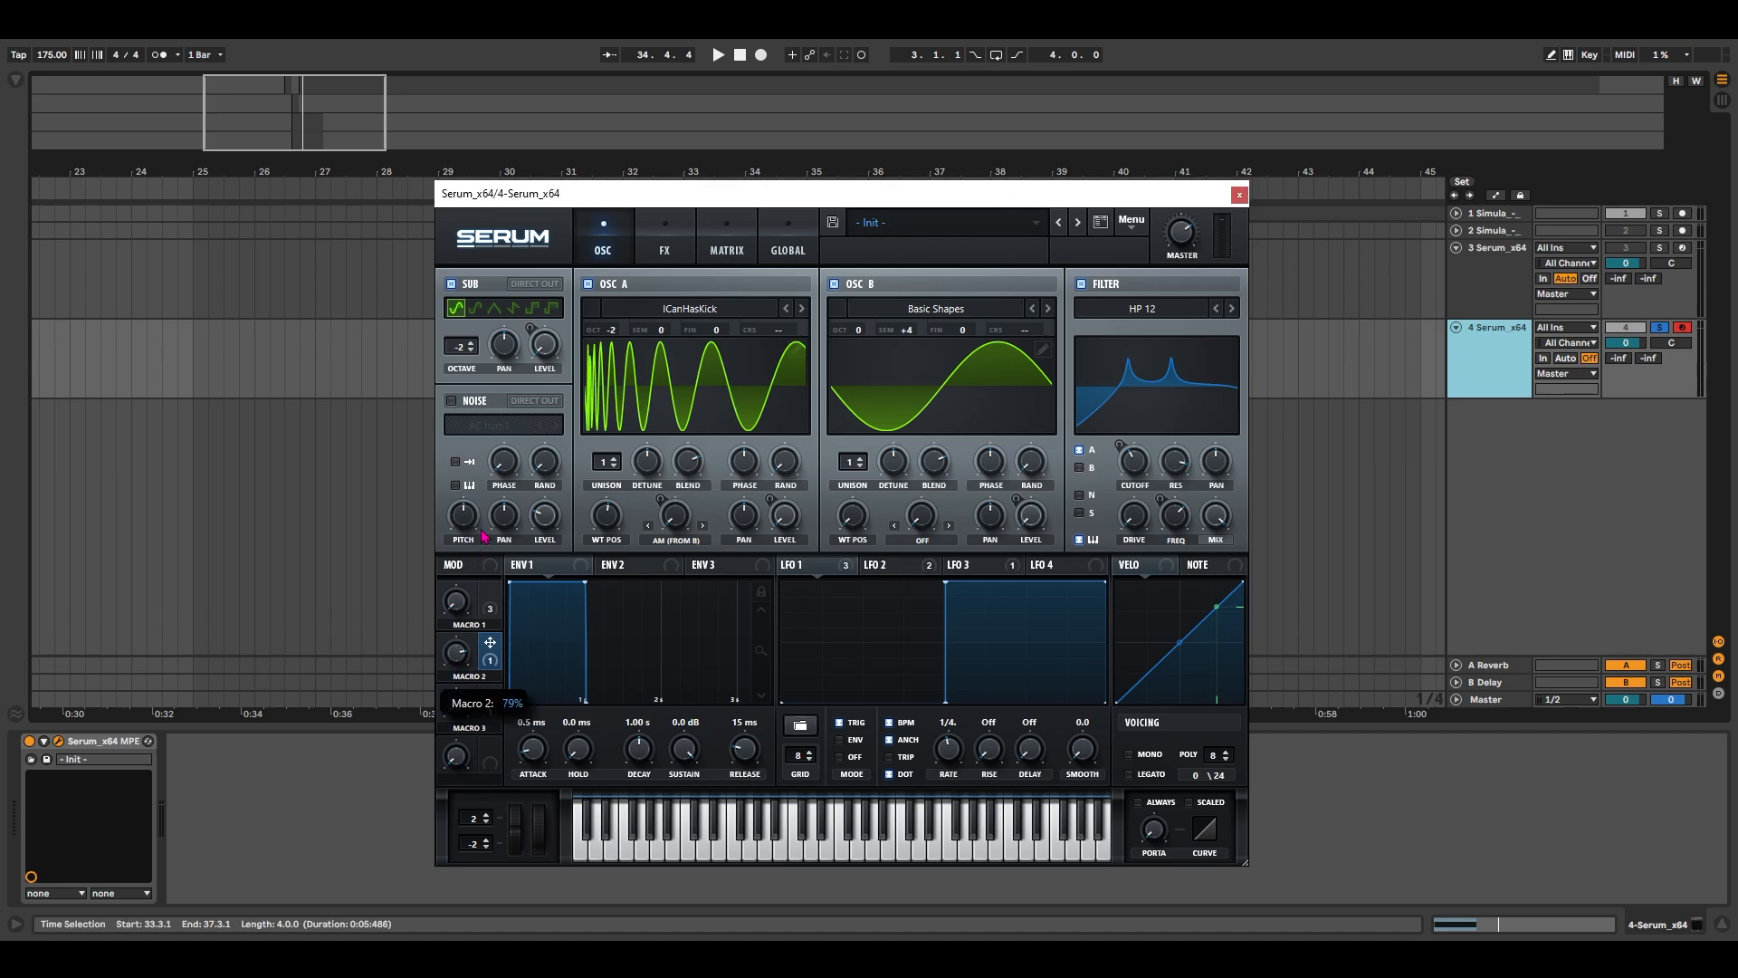
{"action": "key", "text": "space"}
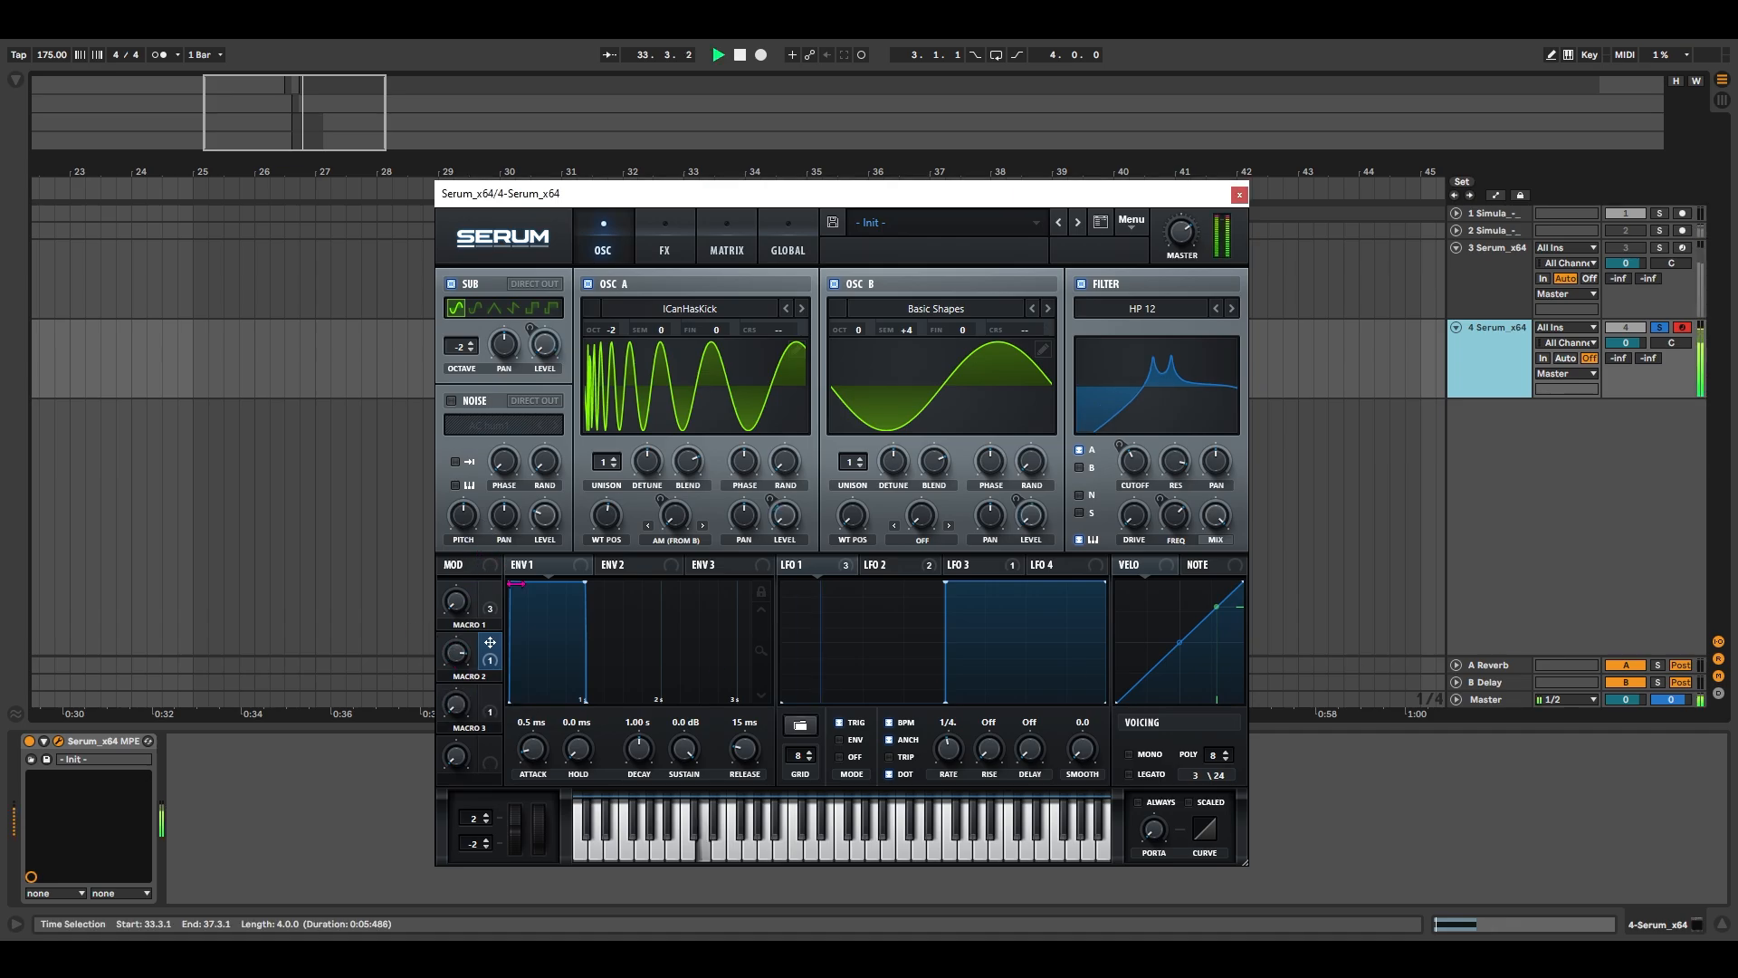